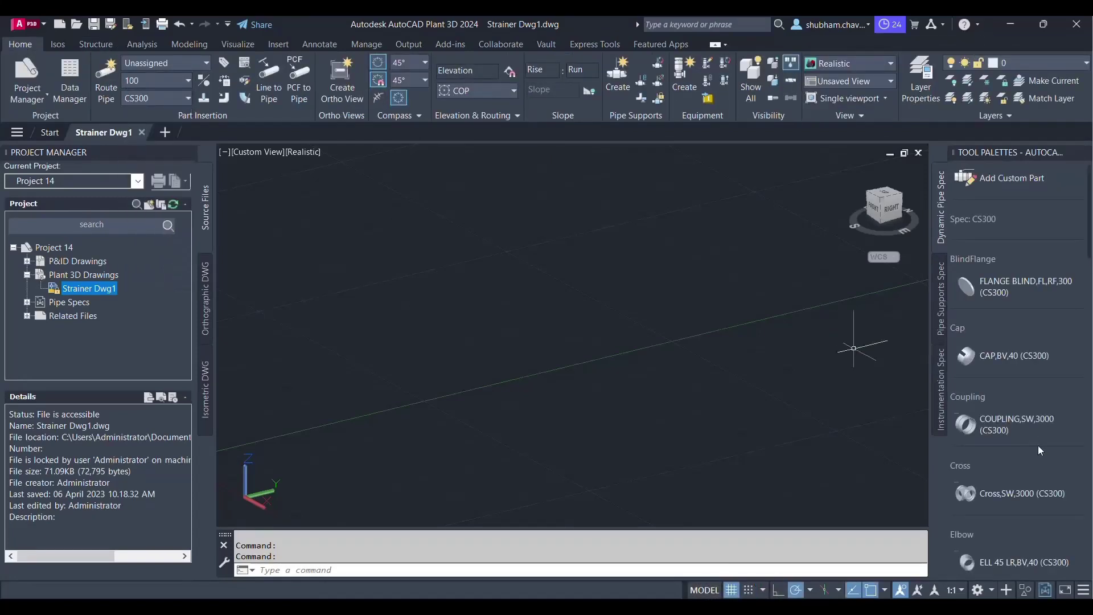
- Insert the CS300 Tee,BV,40 into the empty model and turn off the grid
scroll(1039, 450, "down", 10)
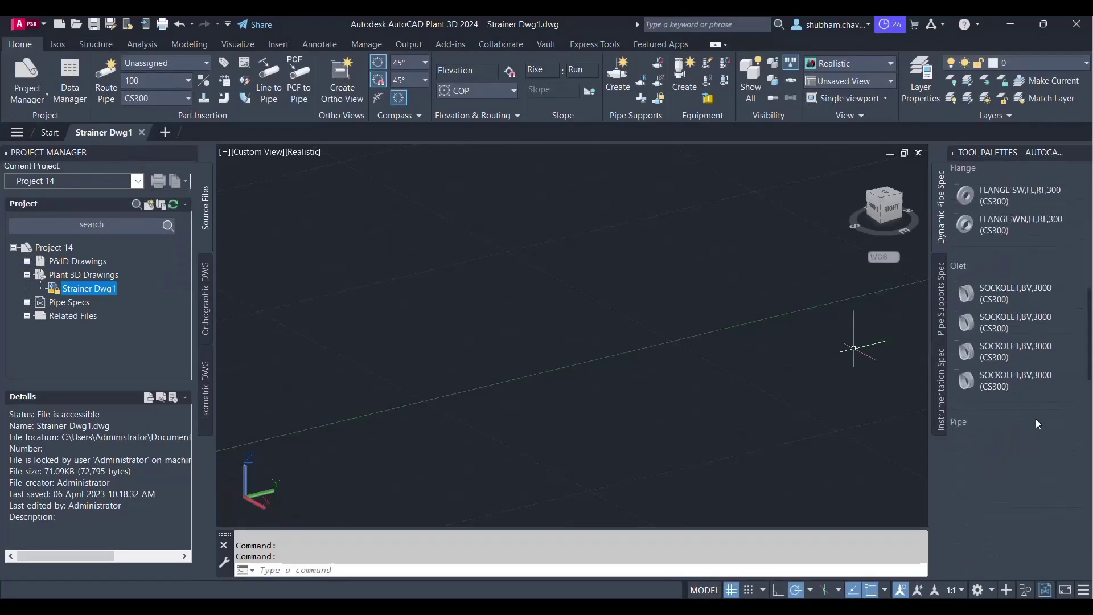
left_click(575, 388)
left_click(628, 427)
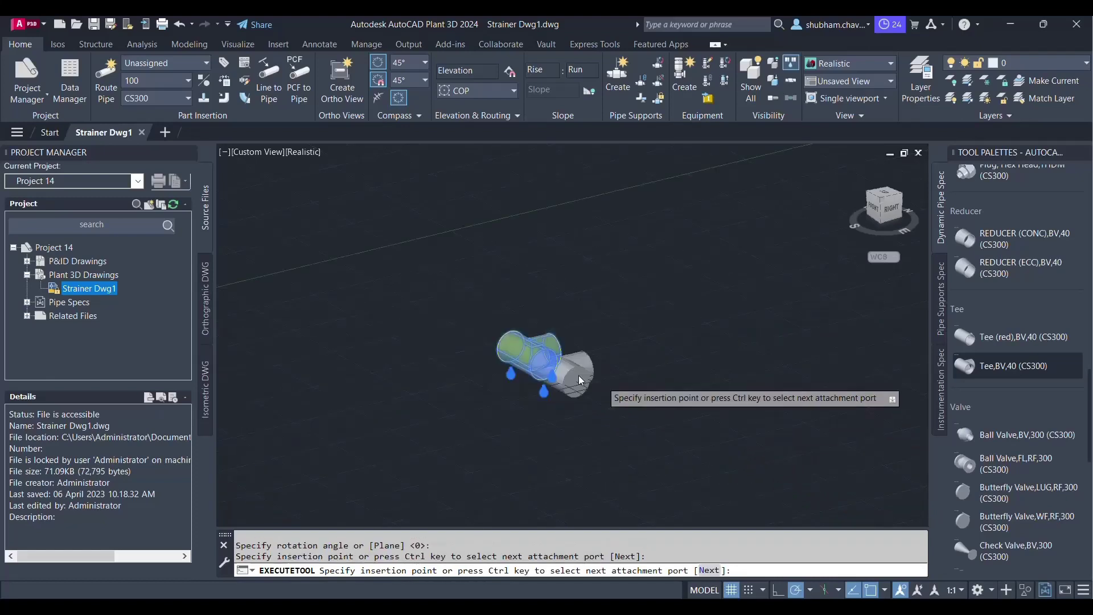
key("Escape")
key("F7")
key("Escape")
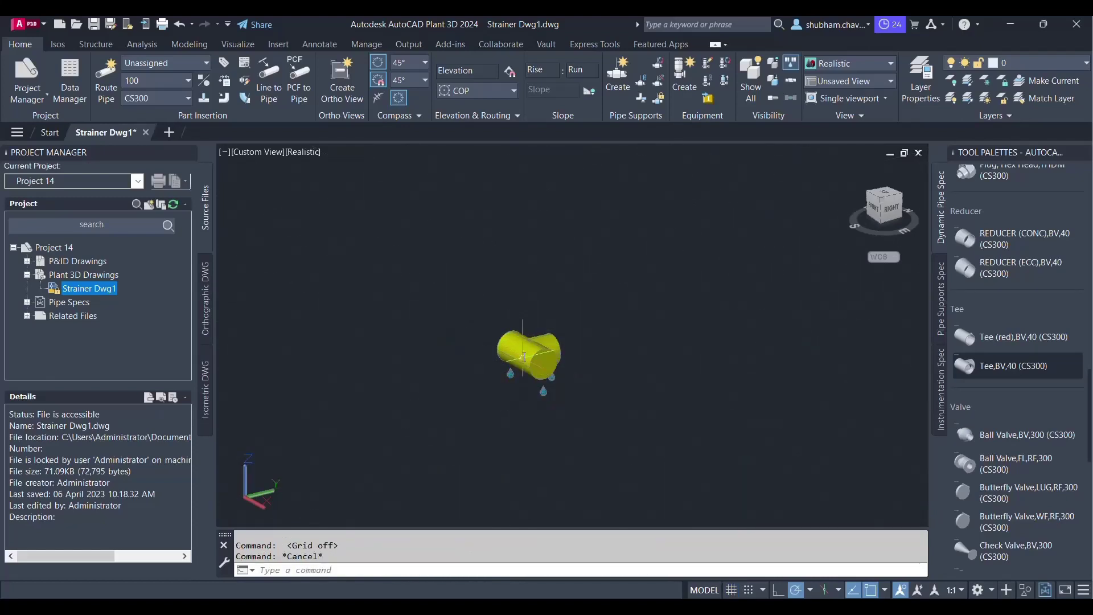
left_click(523, 356)
key("Escape")
- Attach a FLANGE WN,FL,RF,300 to the tee's end port using an Osnap override
scroll(546, 353, "up", 3)
middle_click_drag(546, 353, 764, 450, "shift")
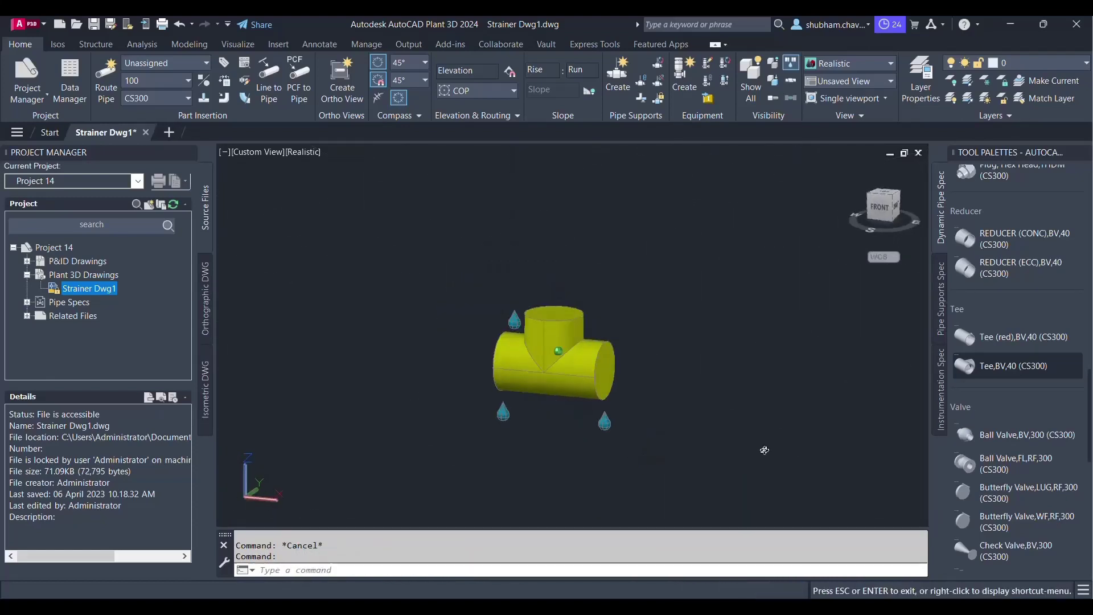
scroll(1013, 342, "up", 5)
left_click(1020, 225)
right_click(606, 369, "shift")
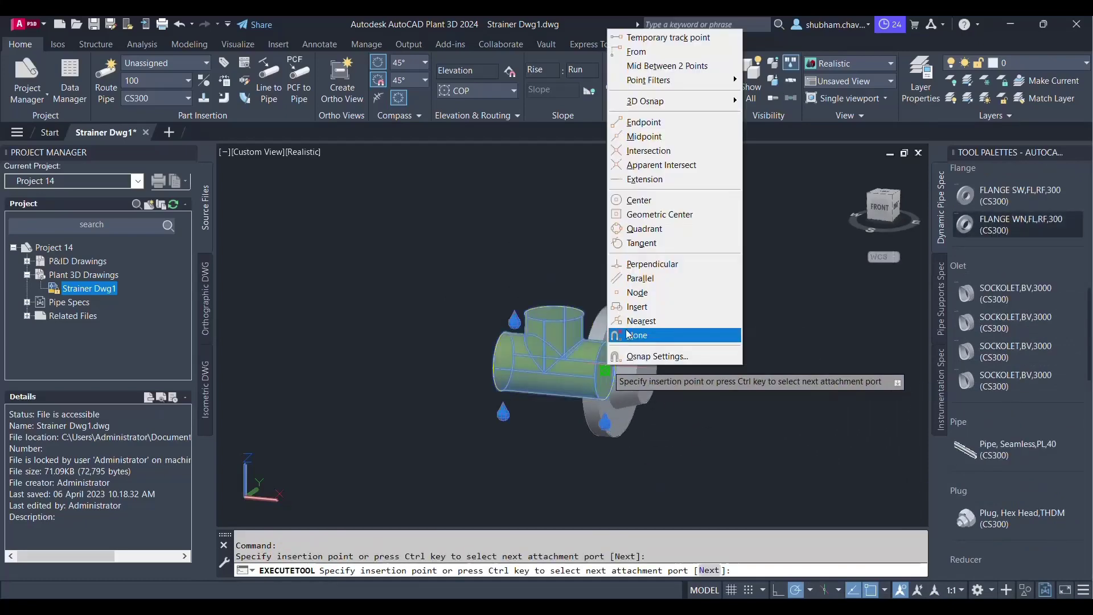
left_click(628, 335)
right_click(606, 370, "shift")
left_click(659, 341)
left_click(606, 370)
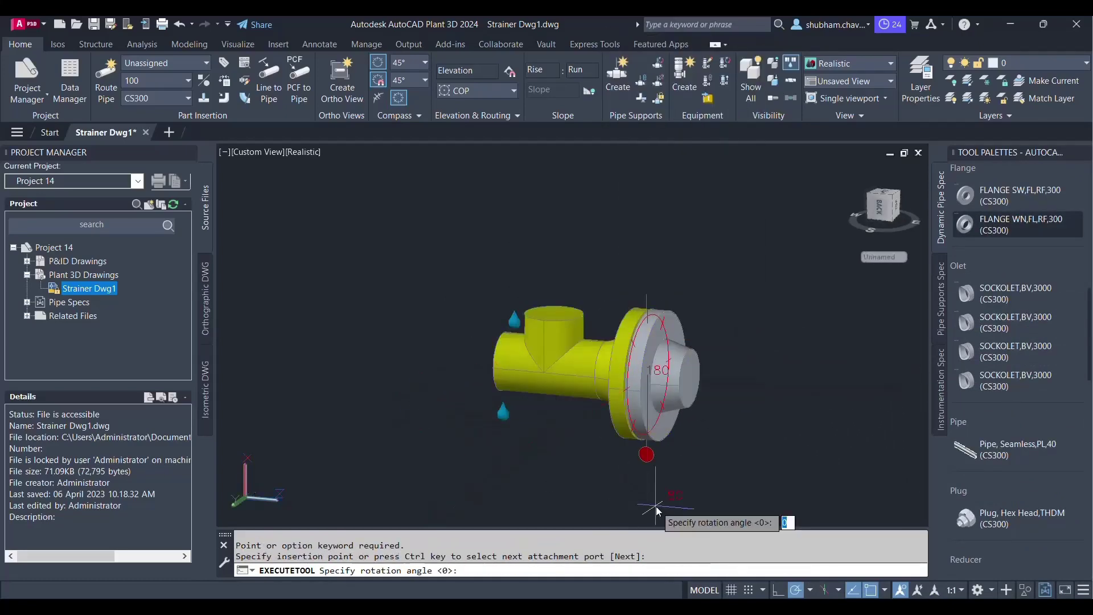
left_click(659, 236)
- Attach a weld-neck flange to the tee's top port and select the stray left flange
middle_click_drag(658, 236, 711, 248, "shift")
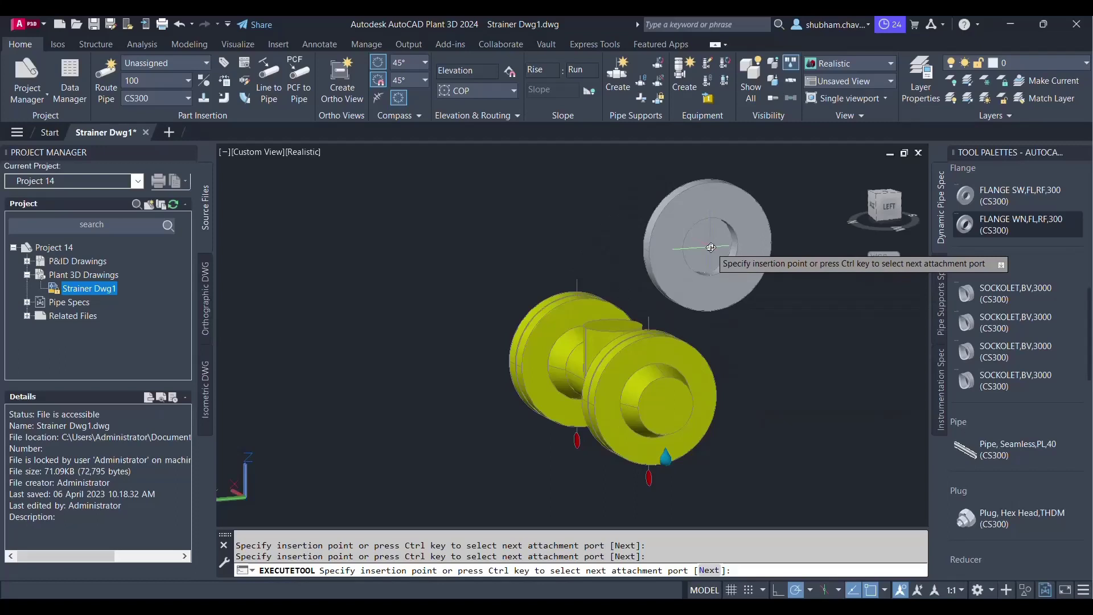
left_click(637, 327)
left_click(375, 251)
scroll(410, 279, "down", 2)
key("Escape")
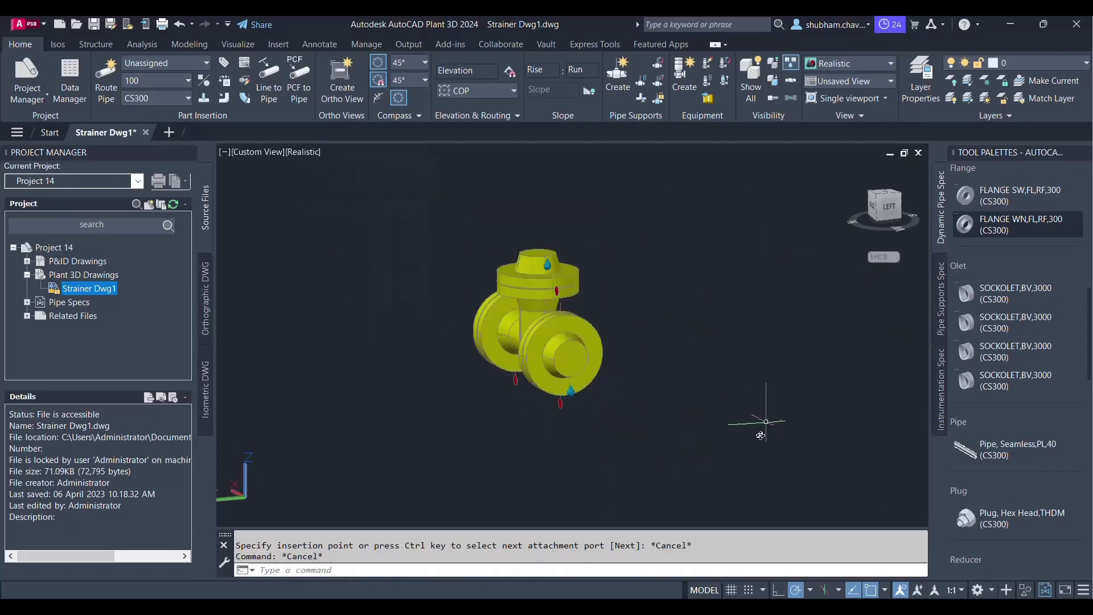
middle_click_drag(761, 435, 580, 434, "shift")
left_click(456, 342)
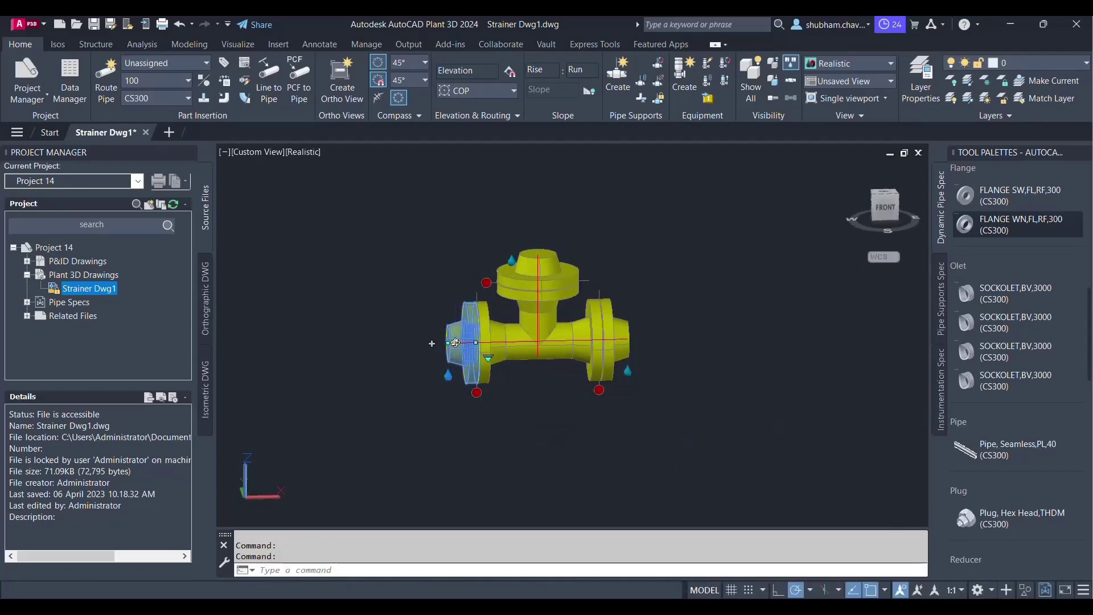
- Delete the duplicate left flange, then zoom extents and centre the tee in view
key("Delete")
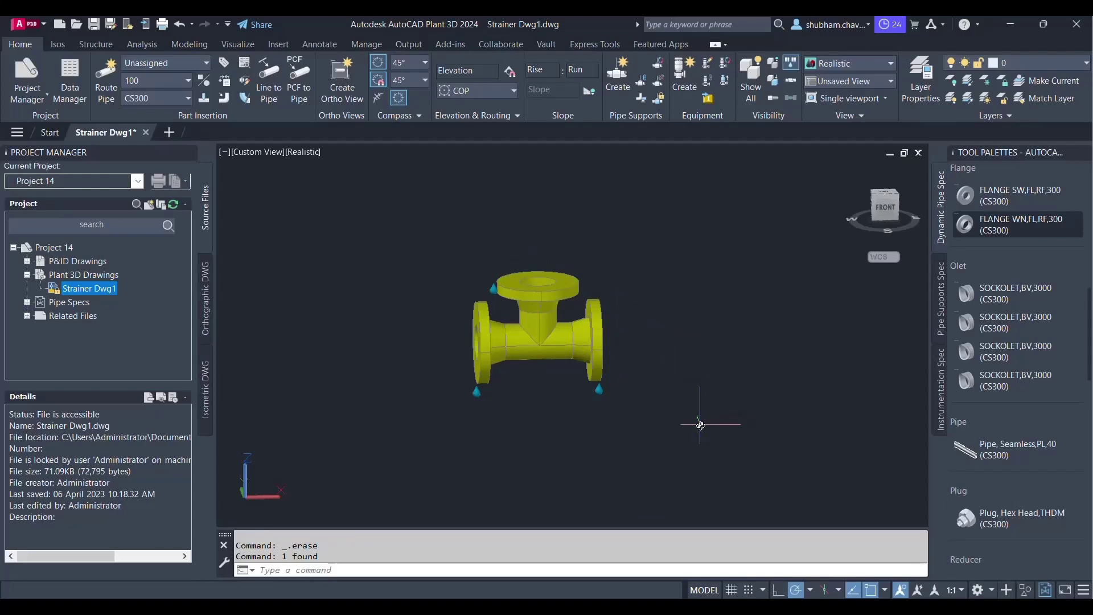
scroll(698, 425, "up", 5)
double_click(699, 424)
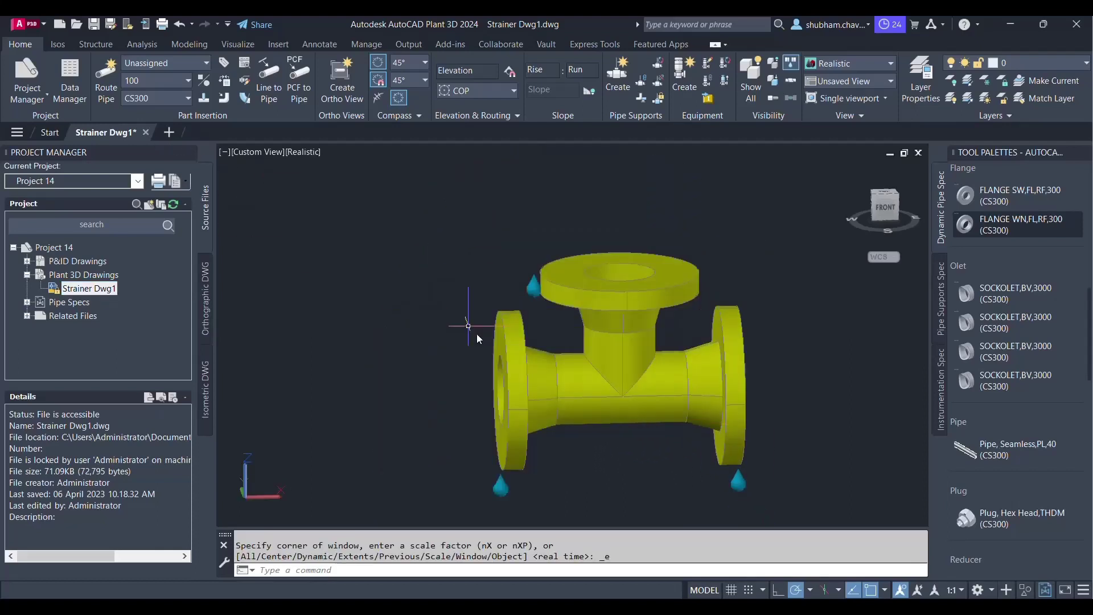
scroll(711, 407, "down", 4)
middle_click_drag(711, 407, 680, 412)
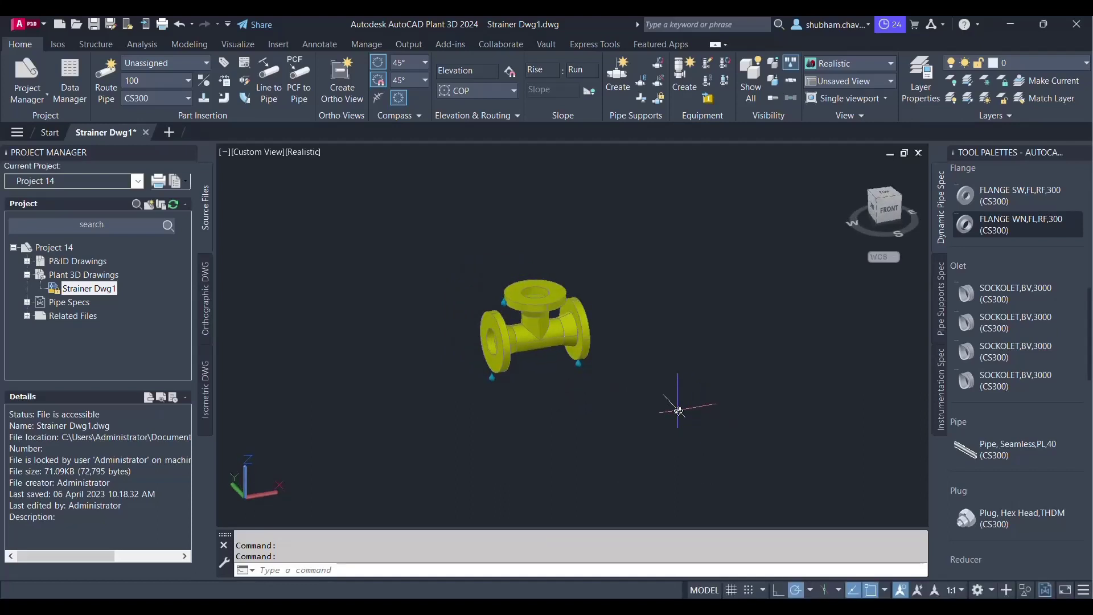
- Explode the tee and its flanges with X using a window selection
type("x")
key("Return")
left_click(657, 428)
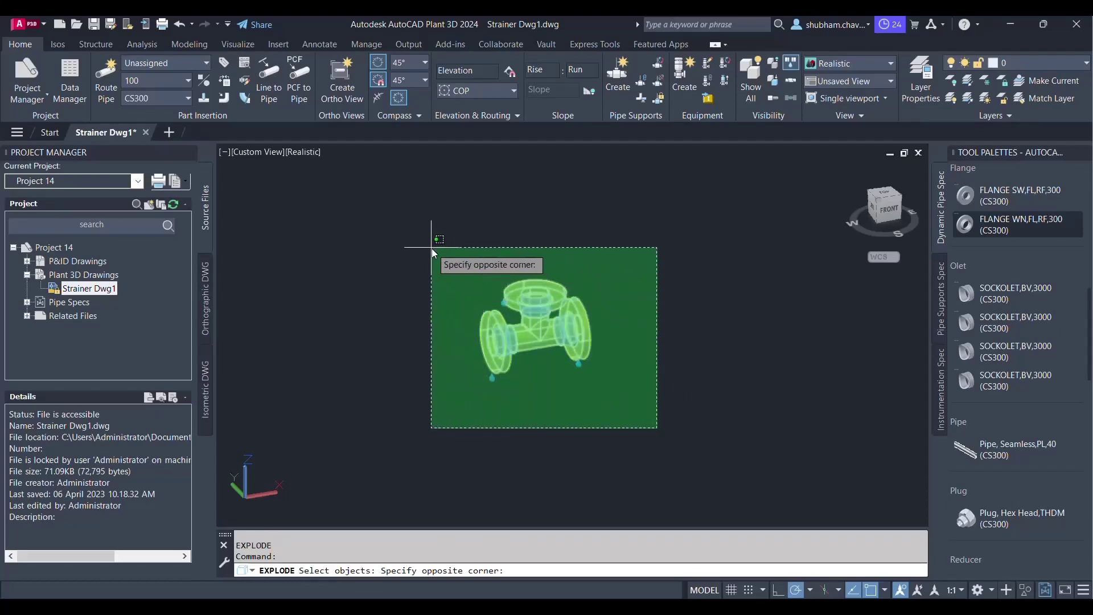
left_click(431, 248)
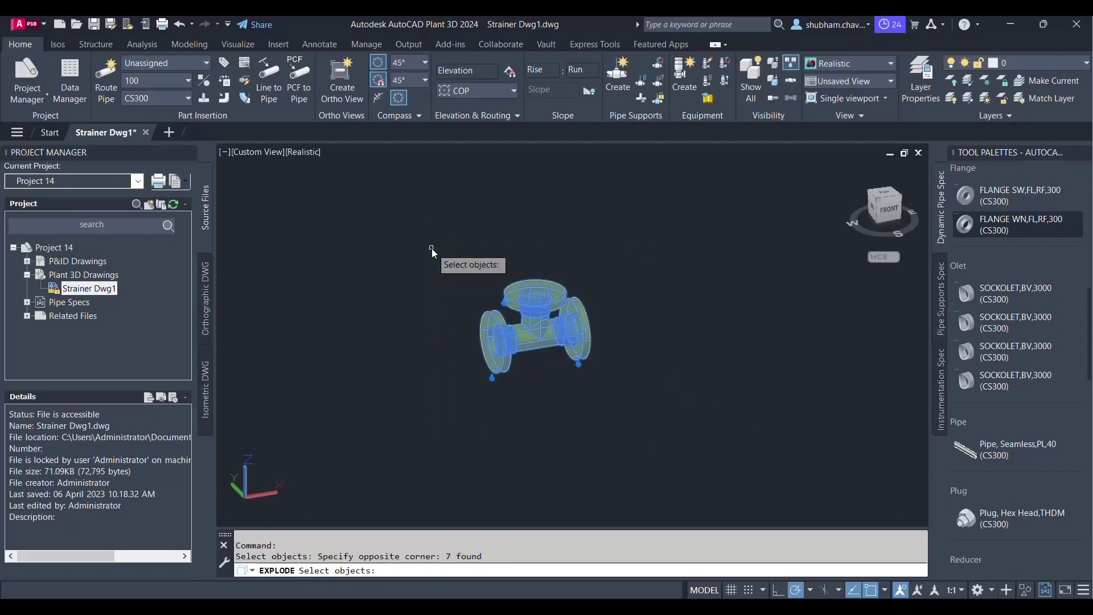
key("Return")
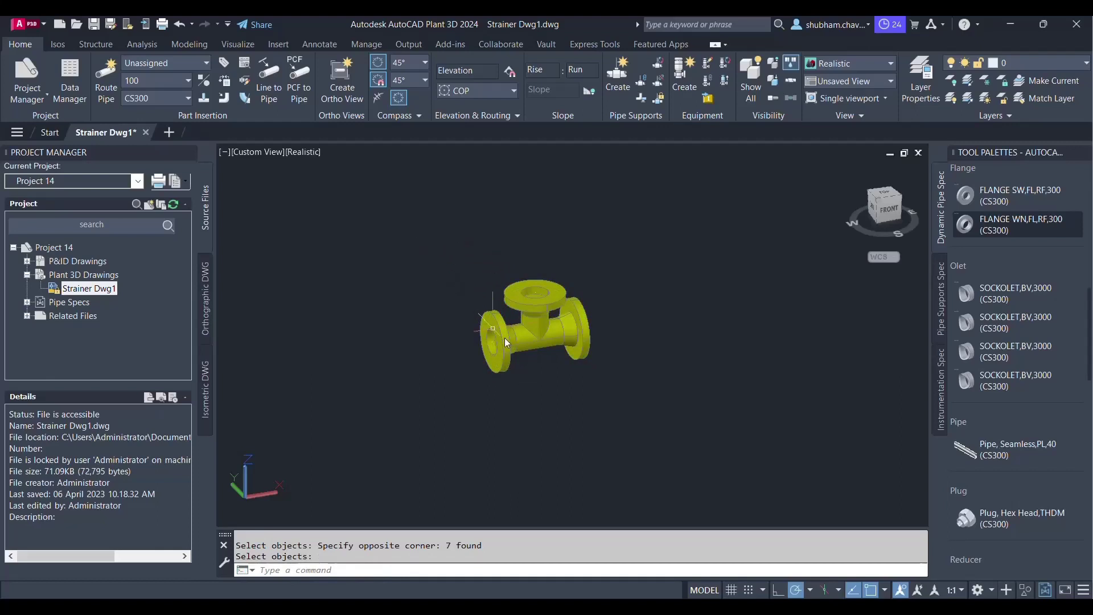
- Select the left, top and right flanges to check the explode, then clear the selection
left_click(526, 350)
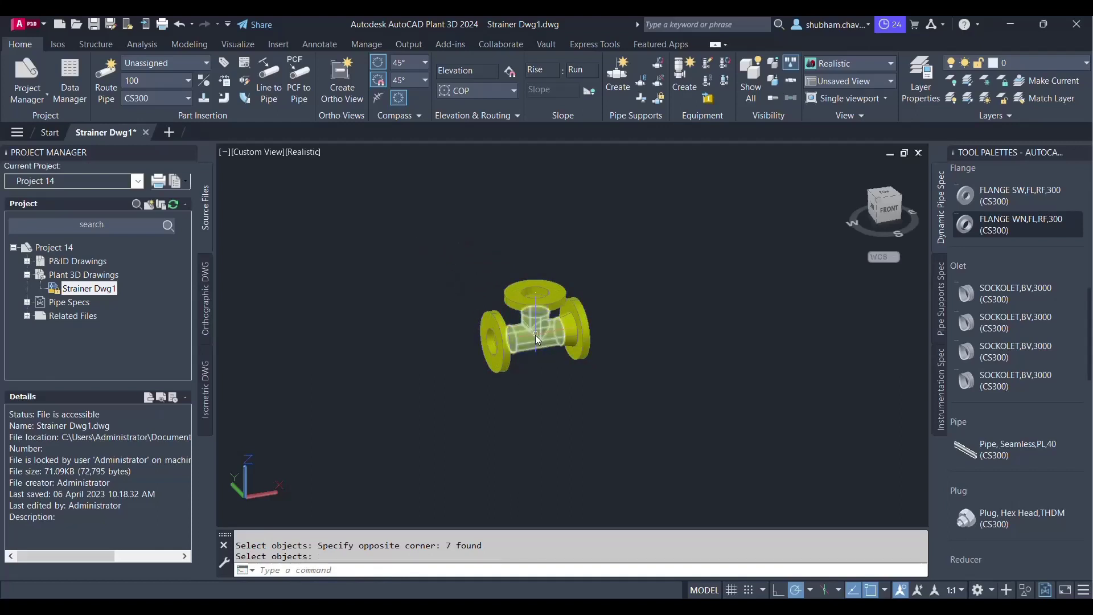
left_click(507, 322)
left_click(537, 292)
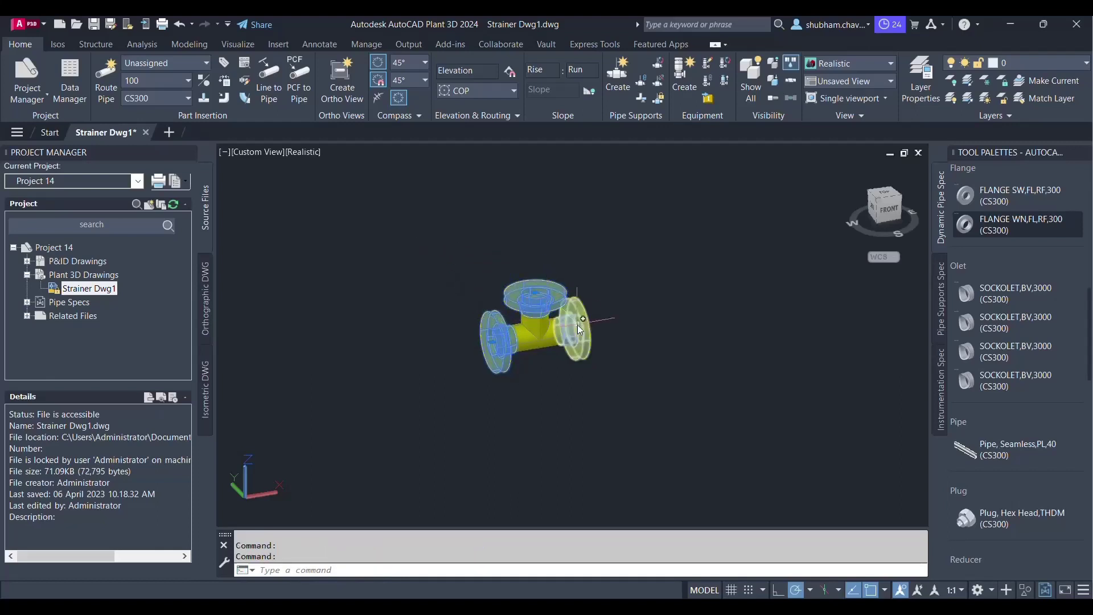
left_click(579, 330)
right_click(553, 310)
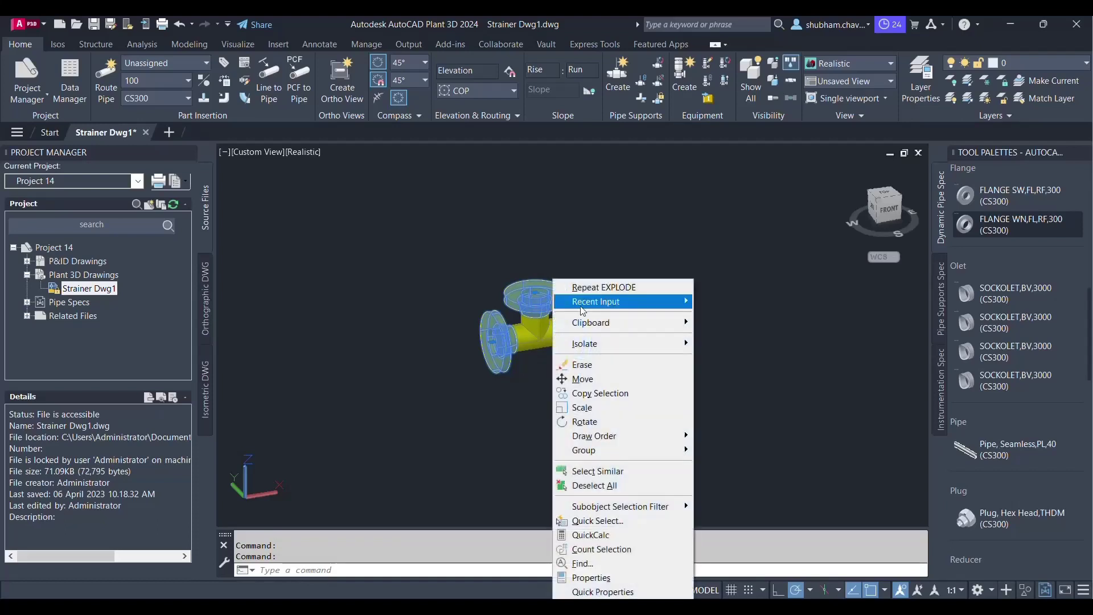
left_click(530, 357)
key("Escape")
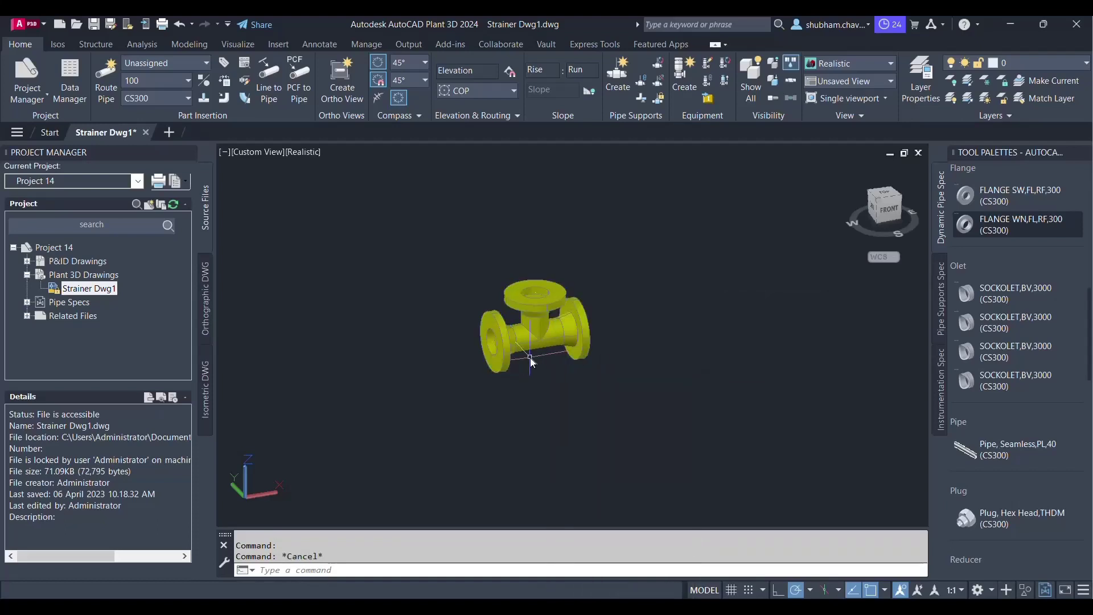
- Start the BLOCK definition and window-select all 22 strainer objects
type("block")
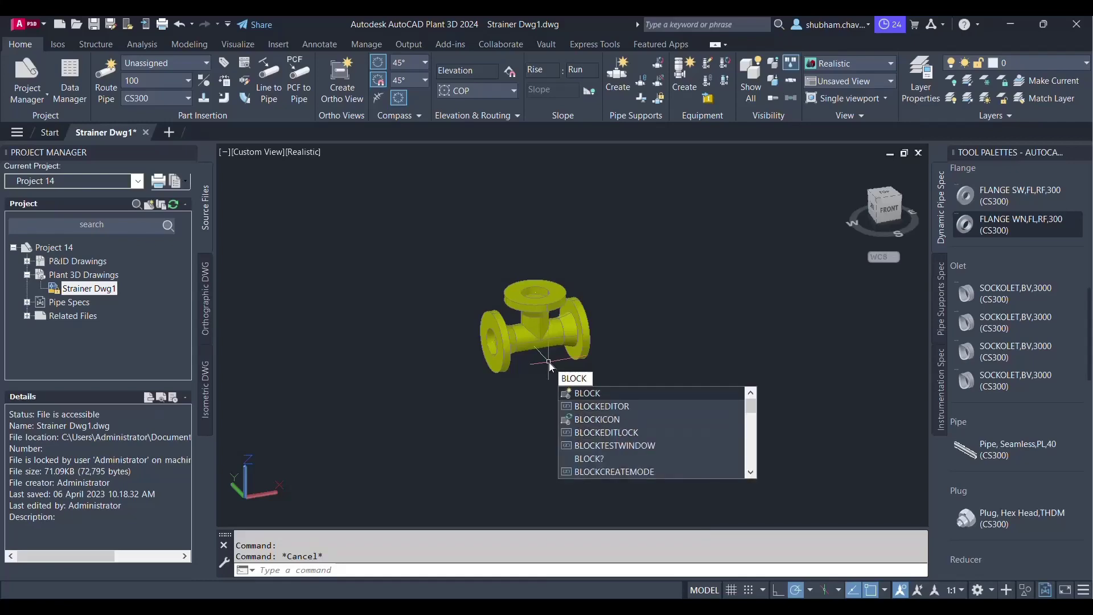
key("Return")
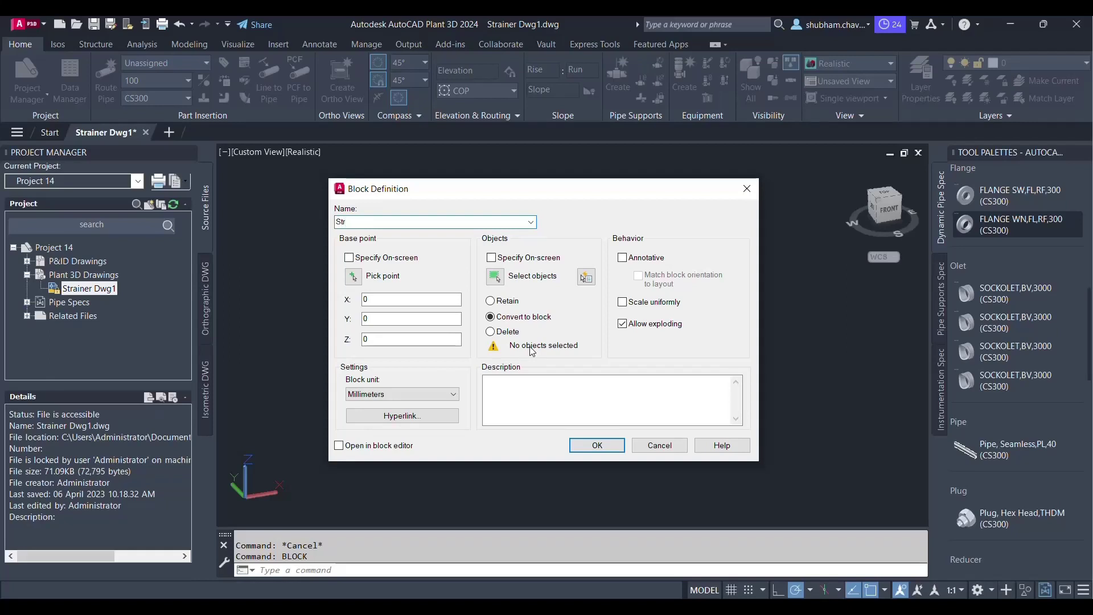
left_click(495, 276)
left_click(671, 408)
left_click(426, 231)
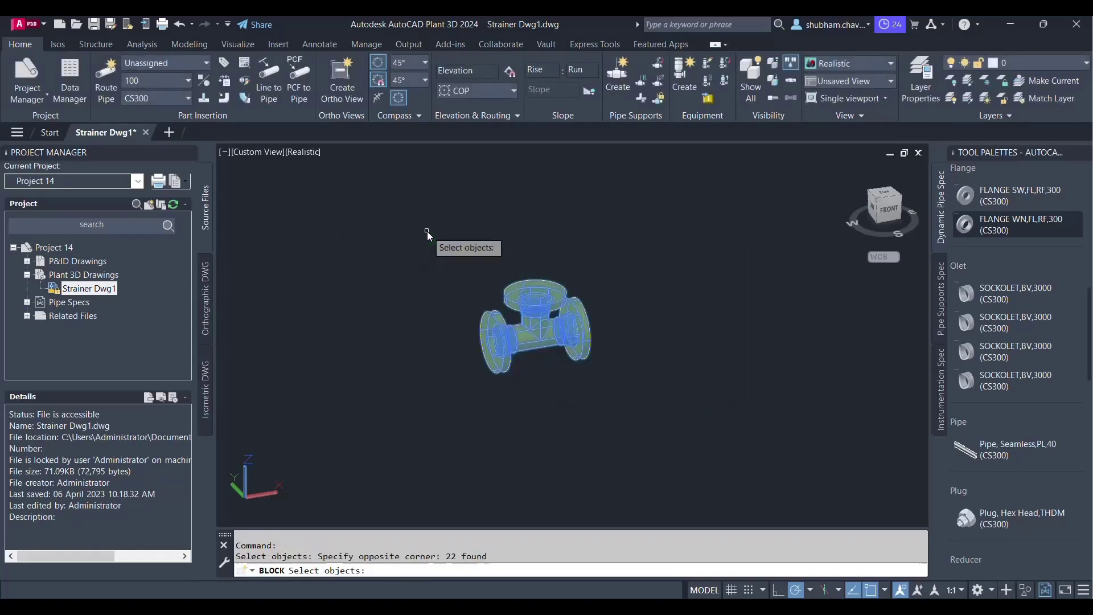
key("Return")
- Set the Str1 base point at a flange endpoint and create the block
left_click(353, 277)
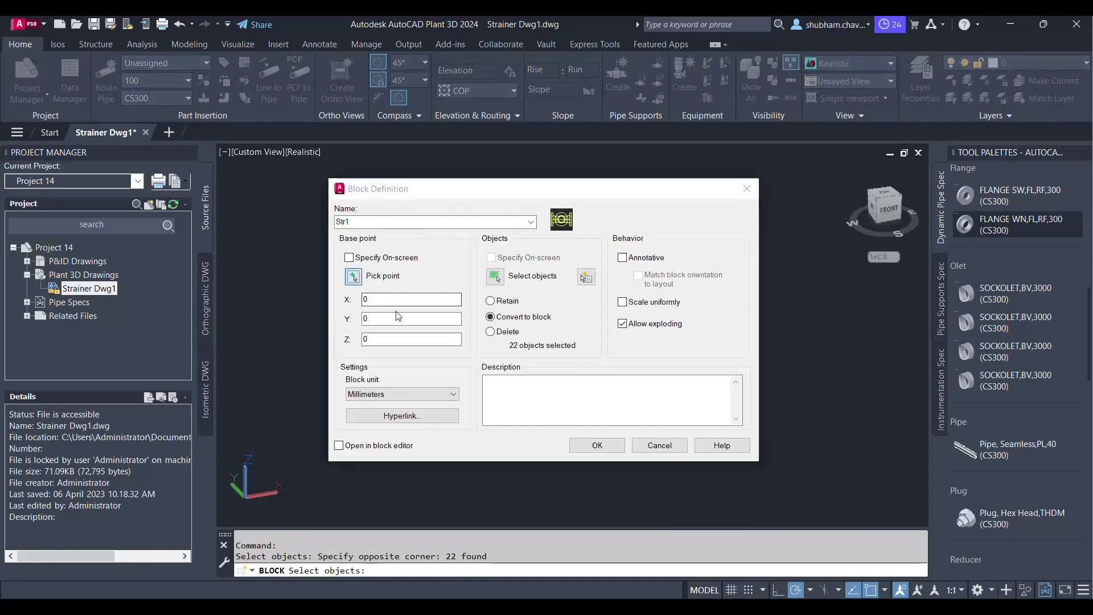
right_click(487, 338, "shift")
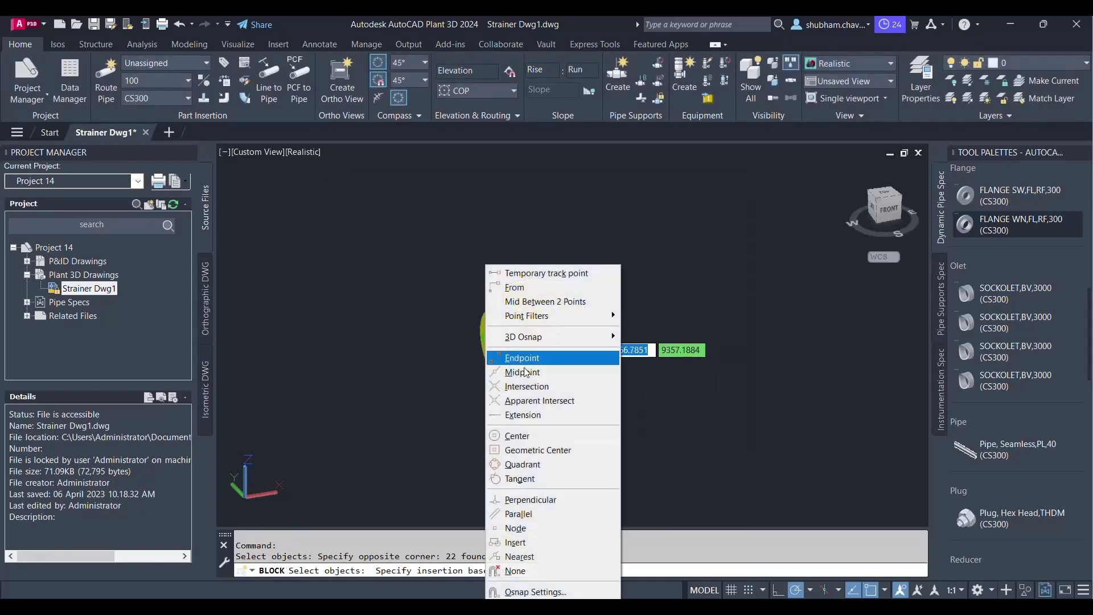
left_click(524, 567)
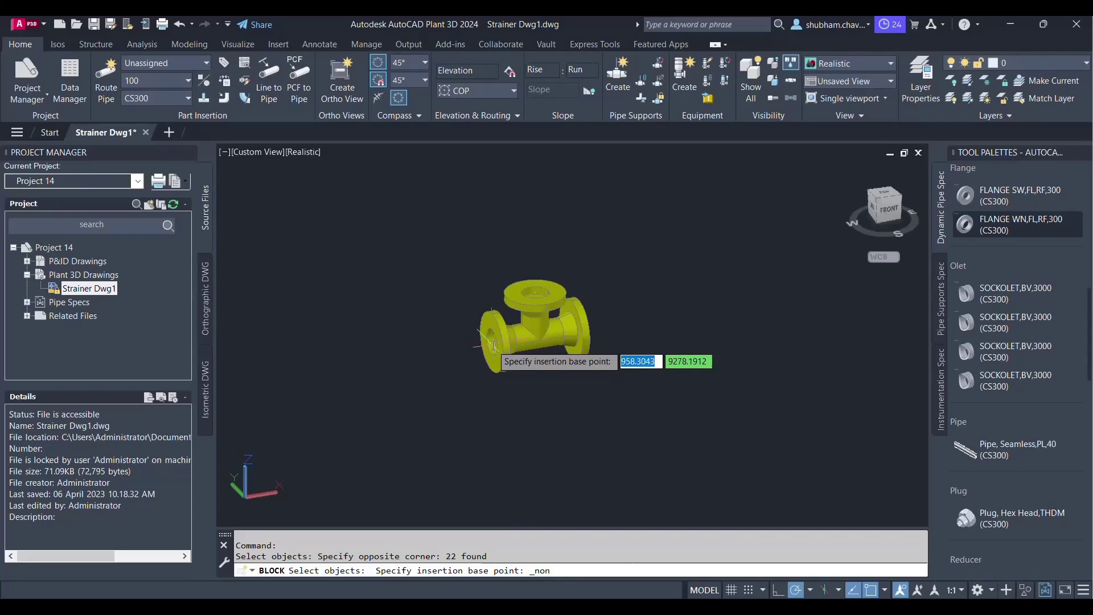
right_click(491, 353, "shift")
left_click(526, 357)
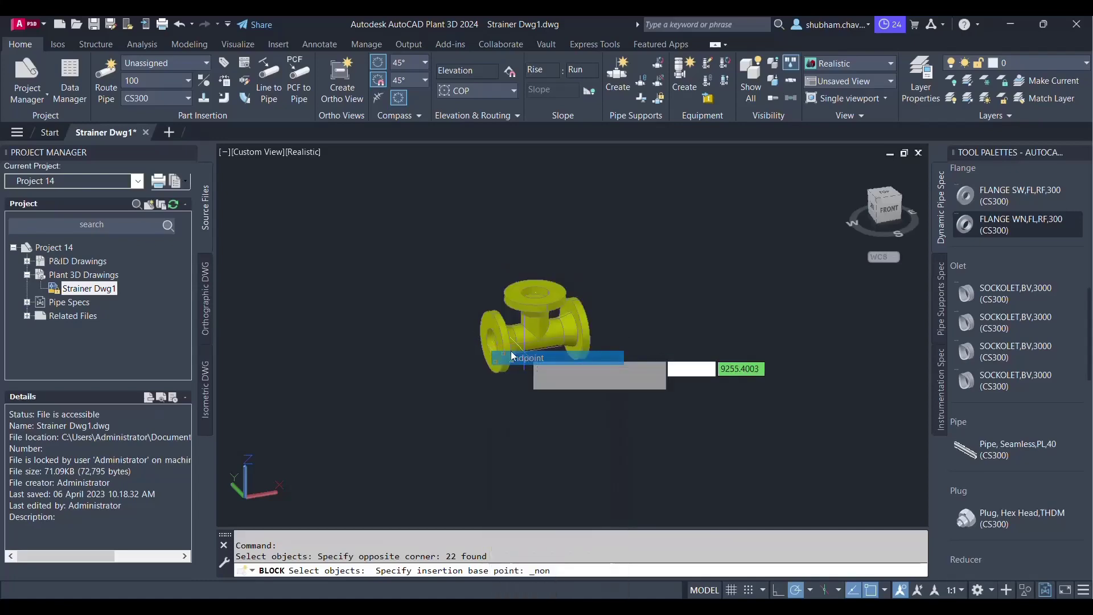
left_click(495, 350)
key("Escape")
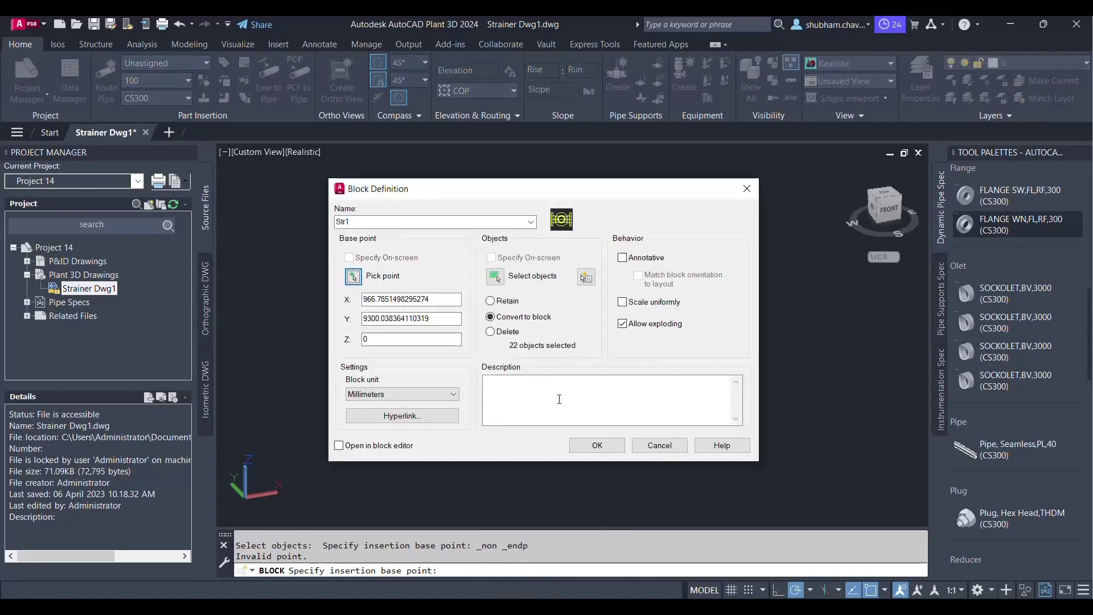
left_click(594, 445)
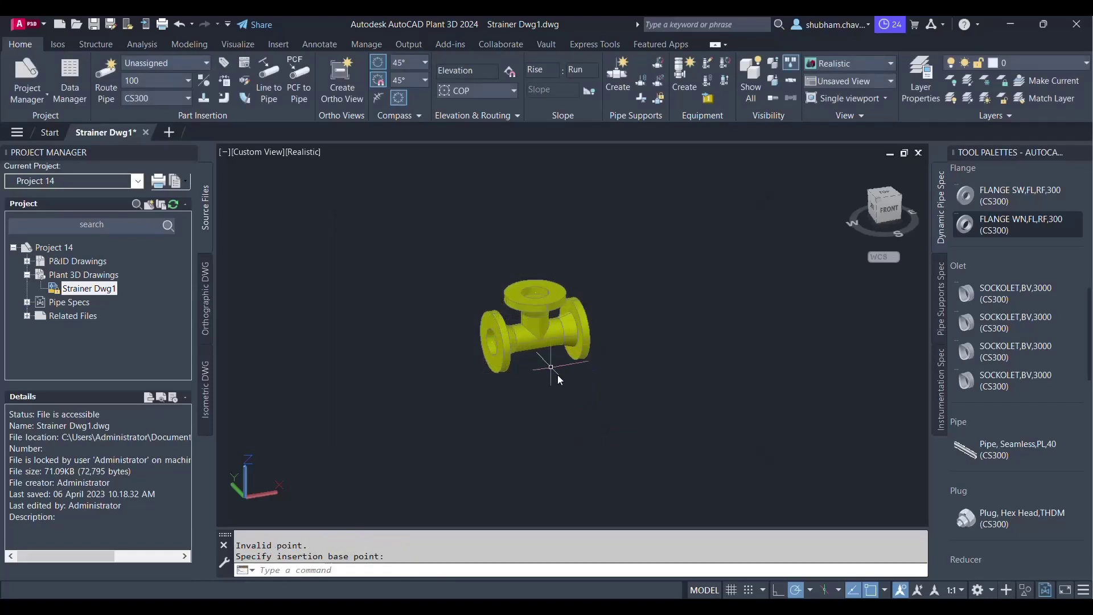
- Run PLANTPARTCONVERT on the strainer block and add an ortho port on the left flange face
type("PLANT")
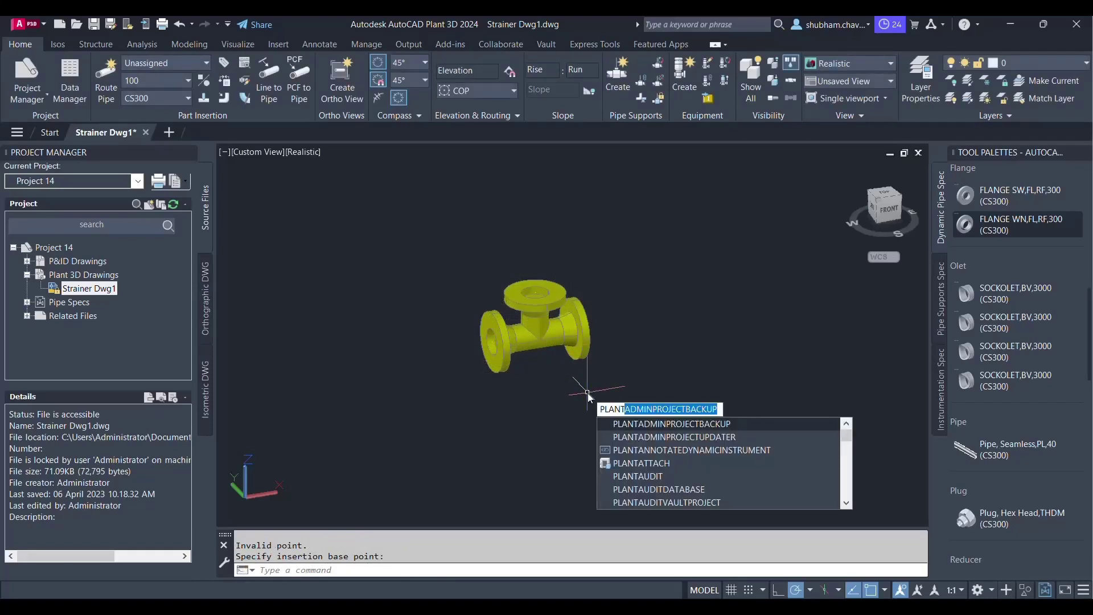
type("PART")
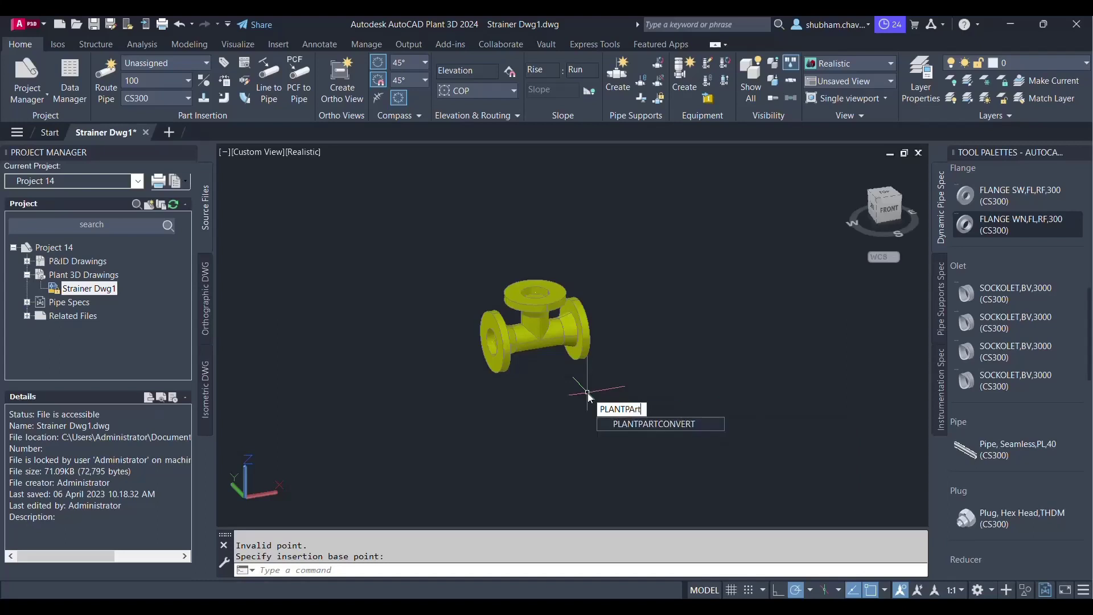
key("Return")
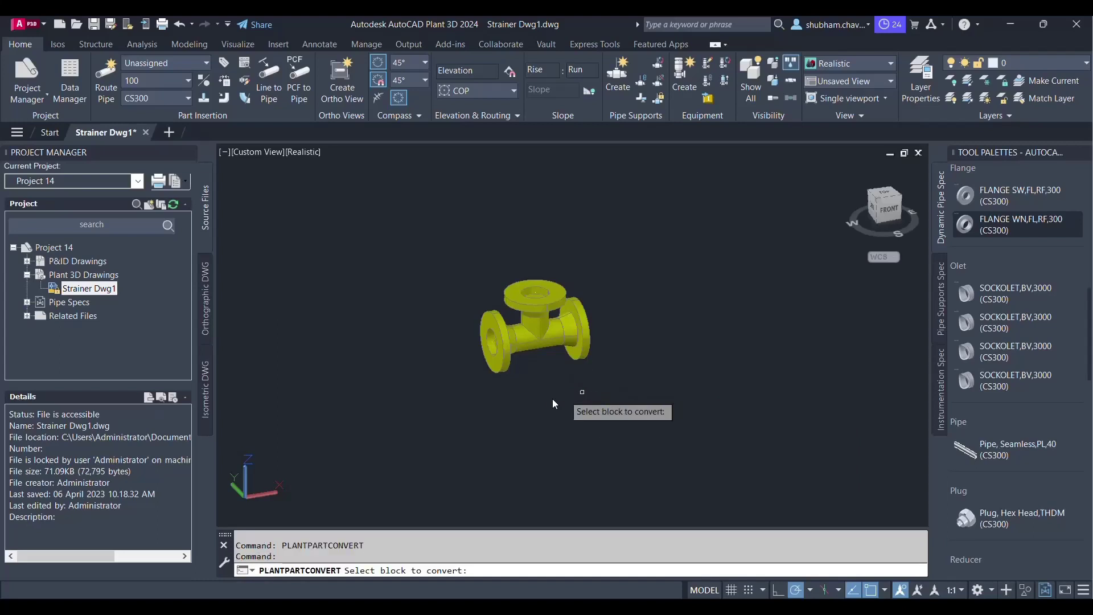
left_click(545, 330)
key("Return")
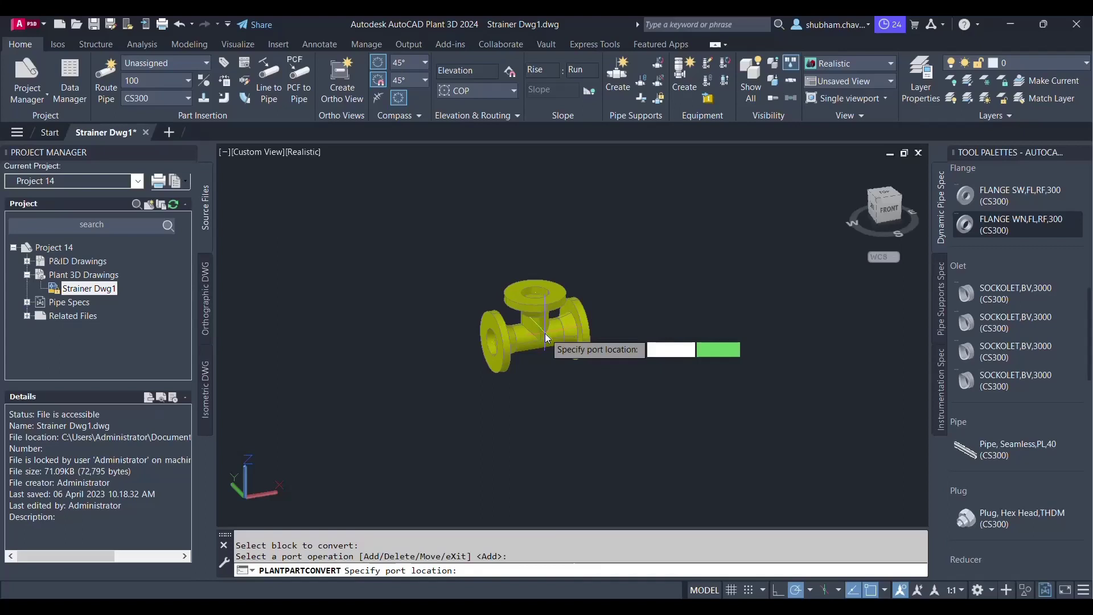
left_click(492, 345)
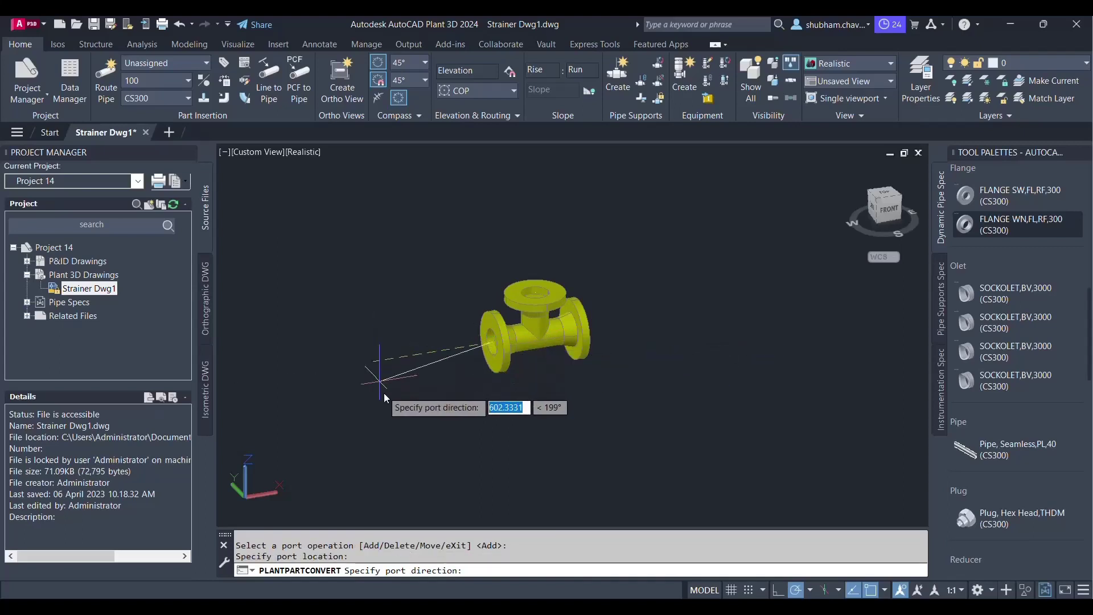
left_click(775, 591)
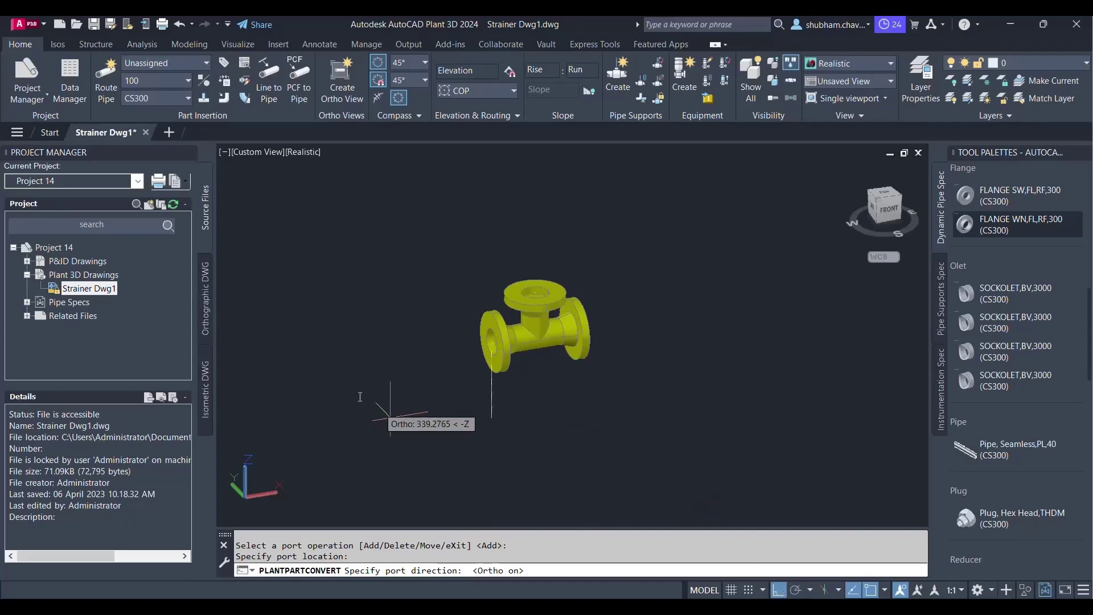
left_click(376, 367)
key("Down")
key("Down")
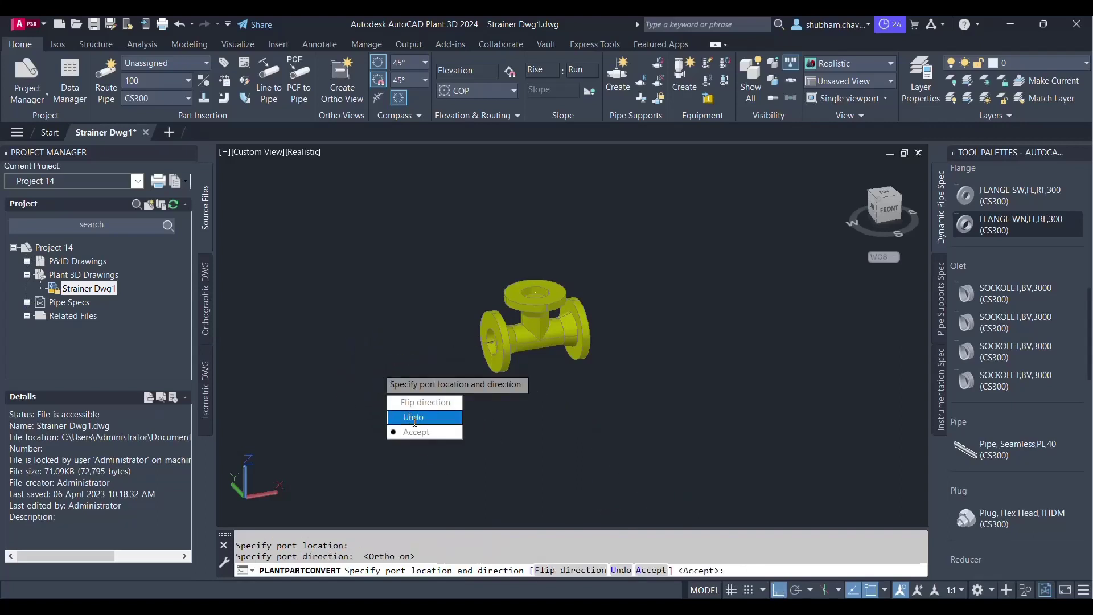
key("Return")
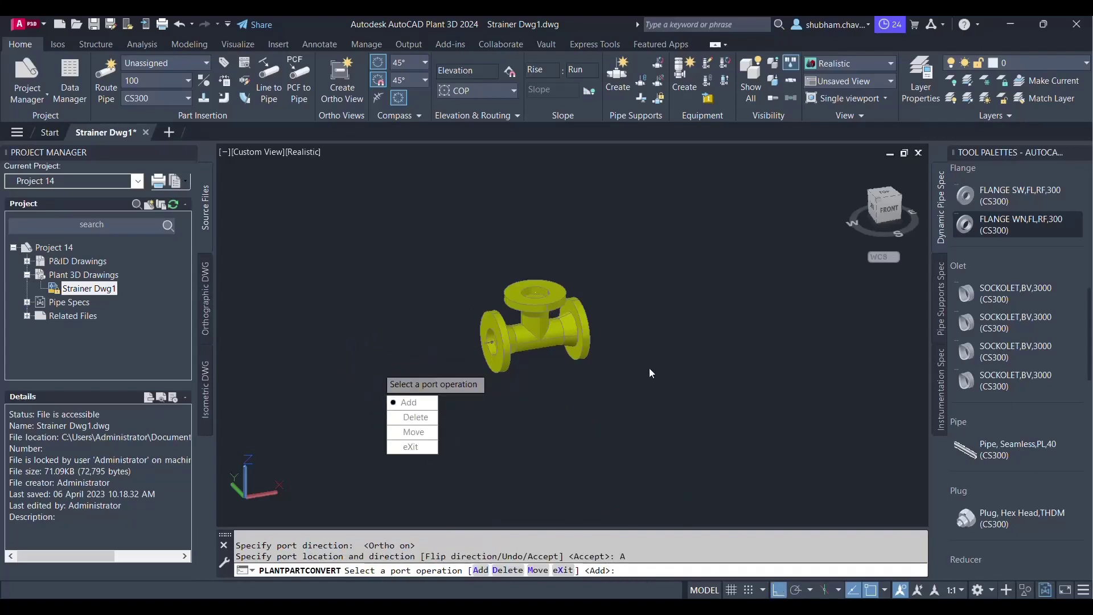
- Add a second port on the right flange face
left_click(433, 405)
middle_click_drag(501, 367, 590, 350, "shift")
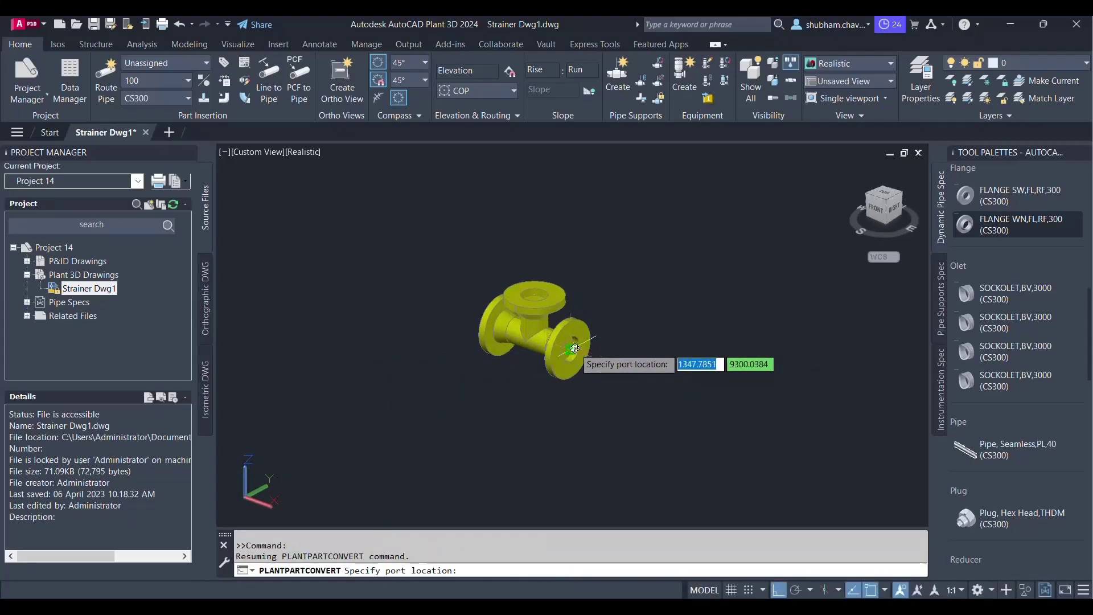
left_click(581, 351)
left_click(659, 382)
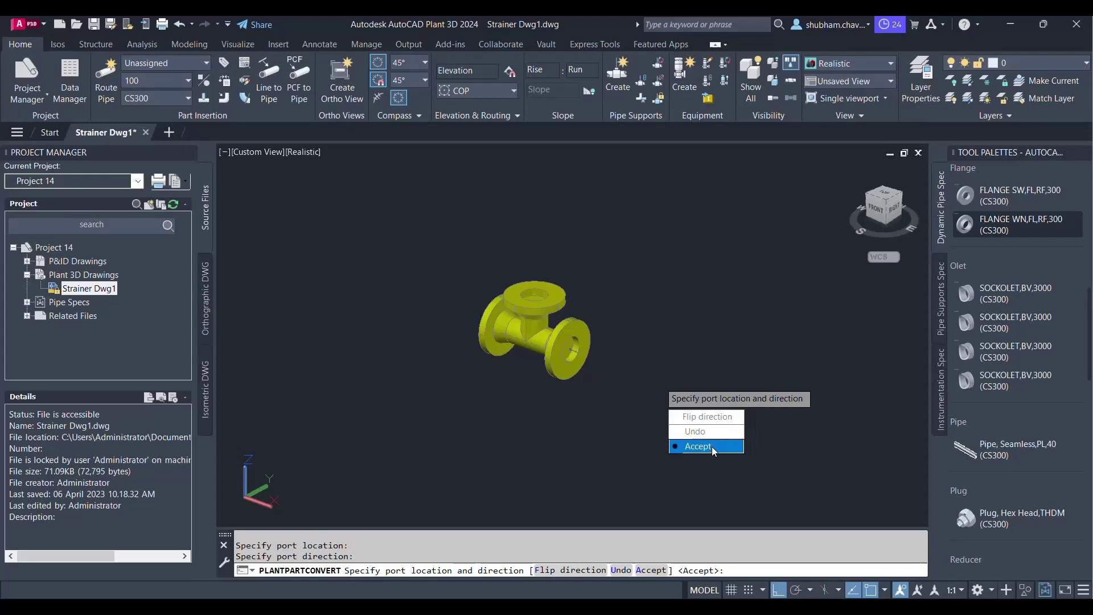
left_click(687, 446)
- Add an upward third port on the top flange face and exit the conversion
left_click(686, 416)
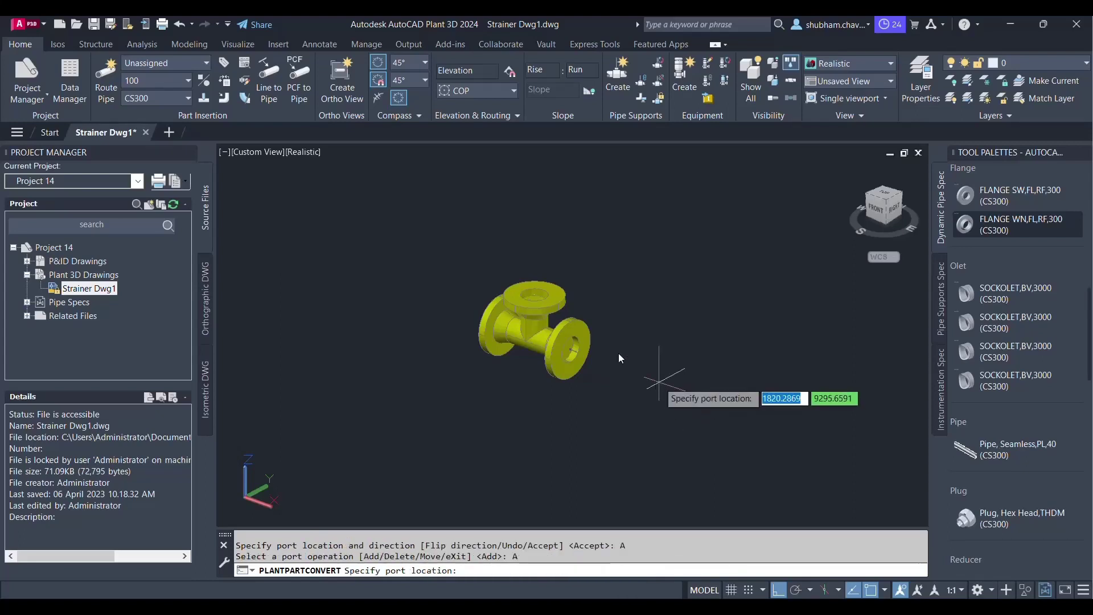
left_click(534, 294)
left_click(518, 224)
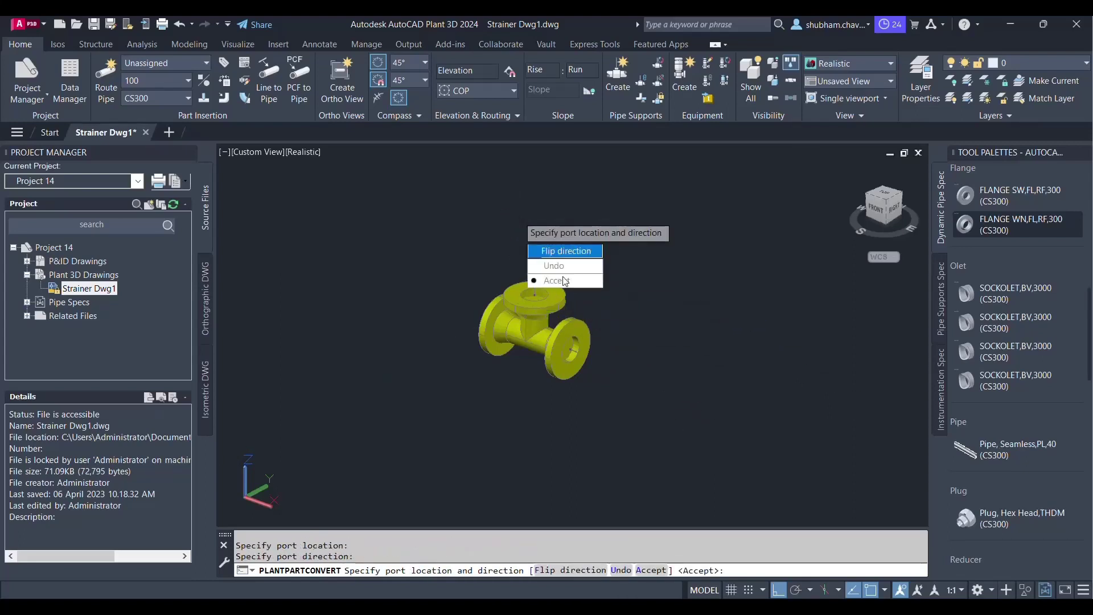
key("Down")
key("Down")
key("Return")
key("Down")
key("Down")
key("Down")
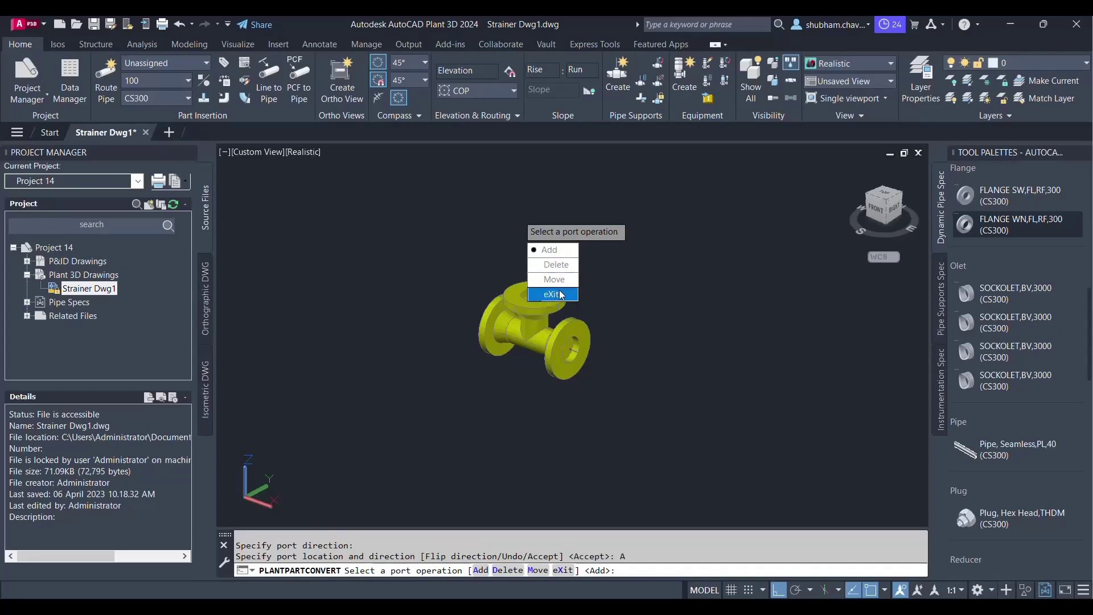
key("Return")
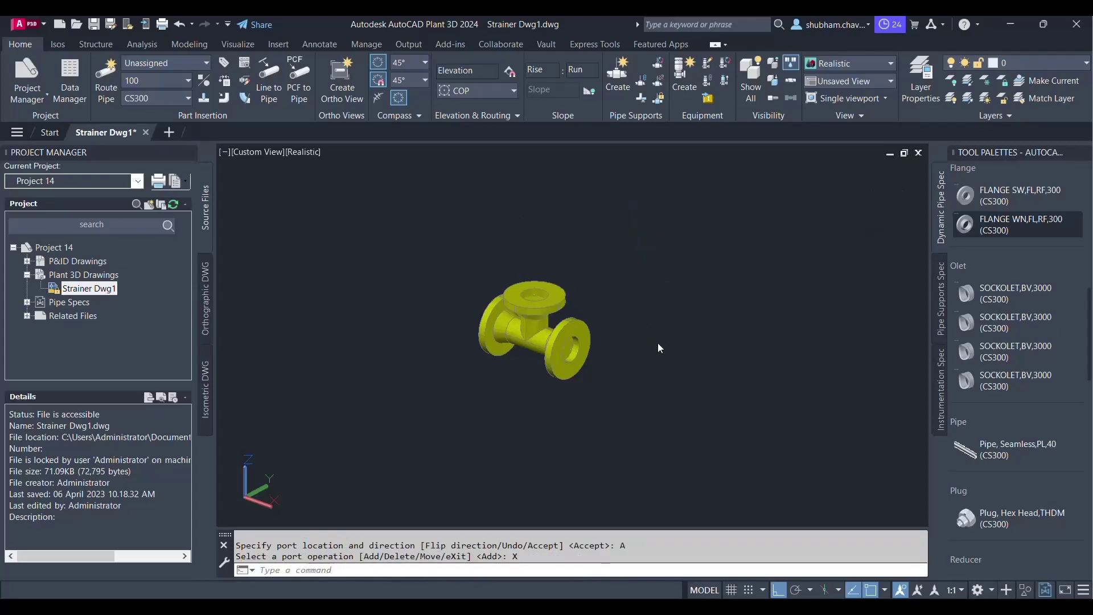
- Save the strainer drawing and choose Edit Spec on CS300 under Pipe Specs
key("ctrl+s")
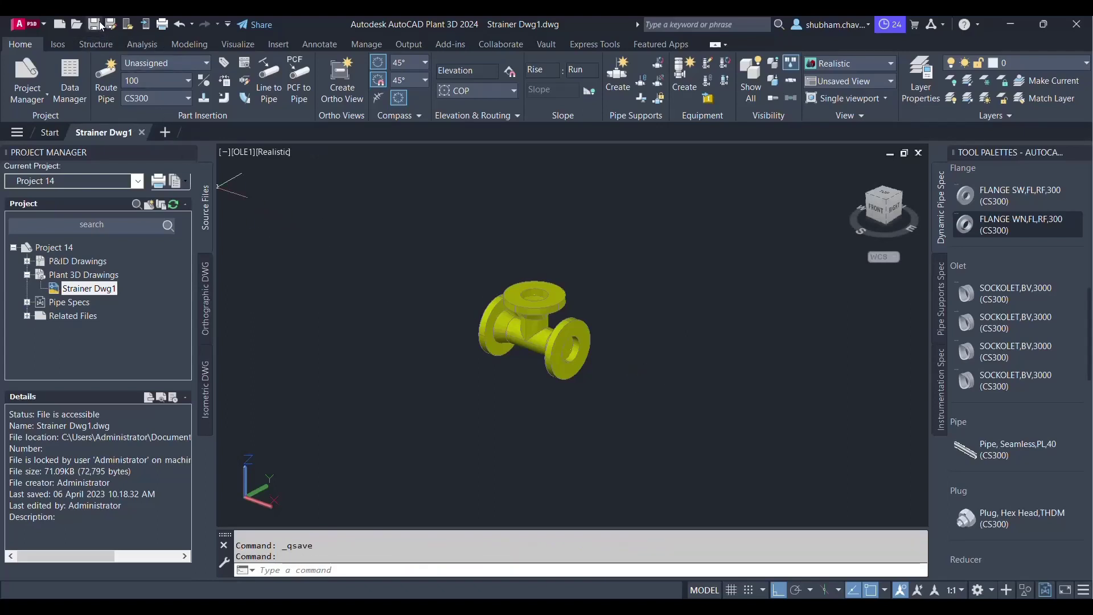
mouse_move(554, 446)
middle_mouse_down("shift")
mouse_move(654, 432)
mouse_move(542, 432)
middle_mouse_up("shift")
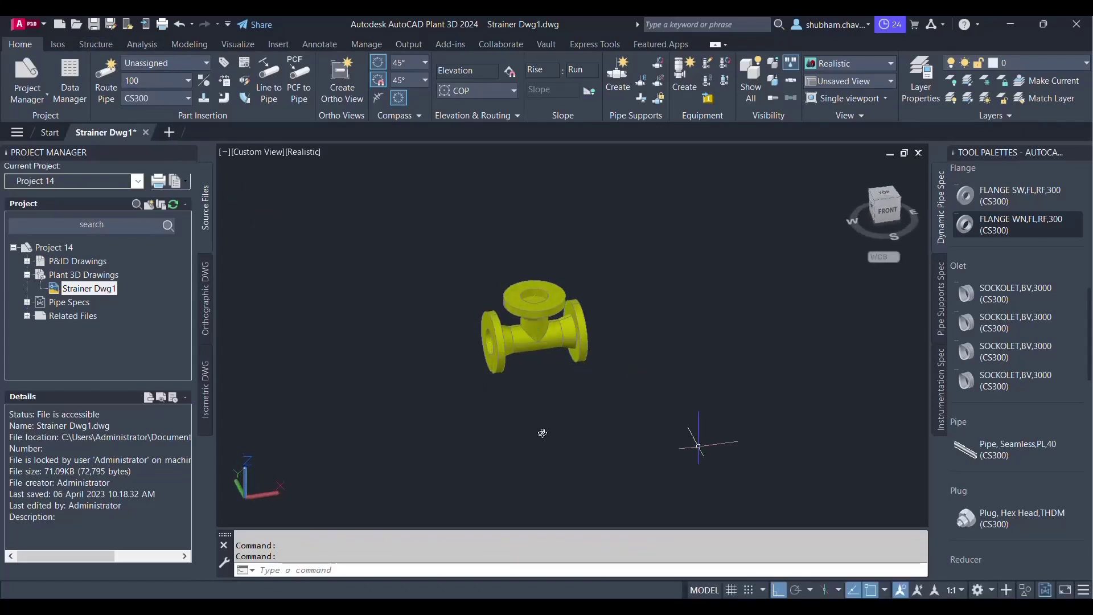
left_click(27, 303)
scroll(63, 322, "down", 9)
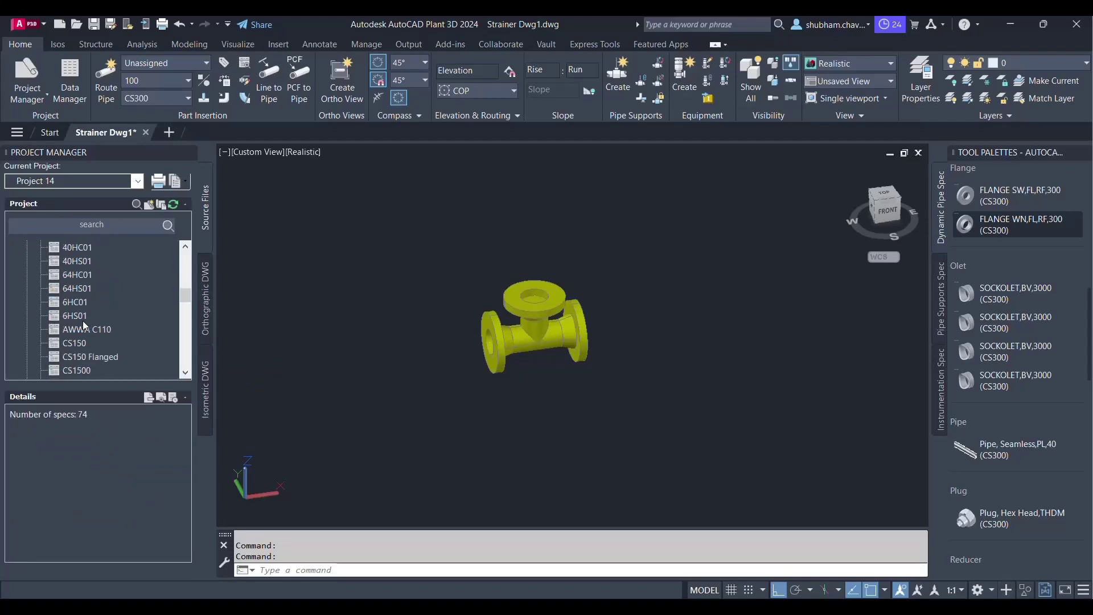
right_click(79, 323)
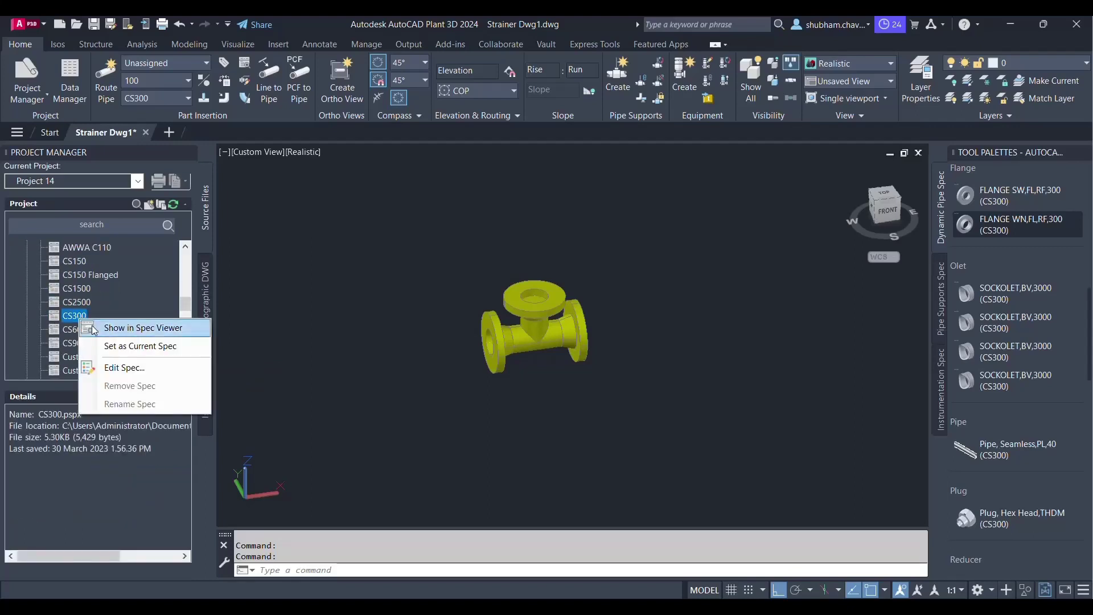
left_click(124, 370)
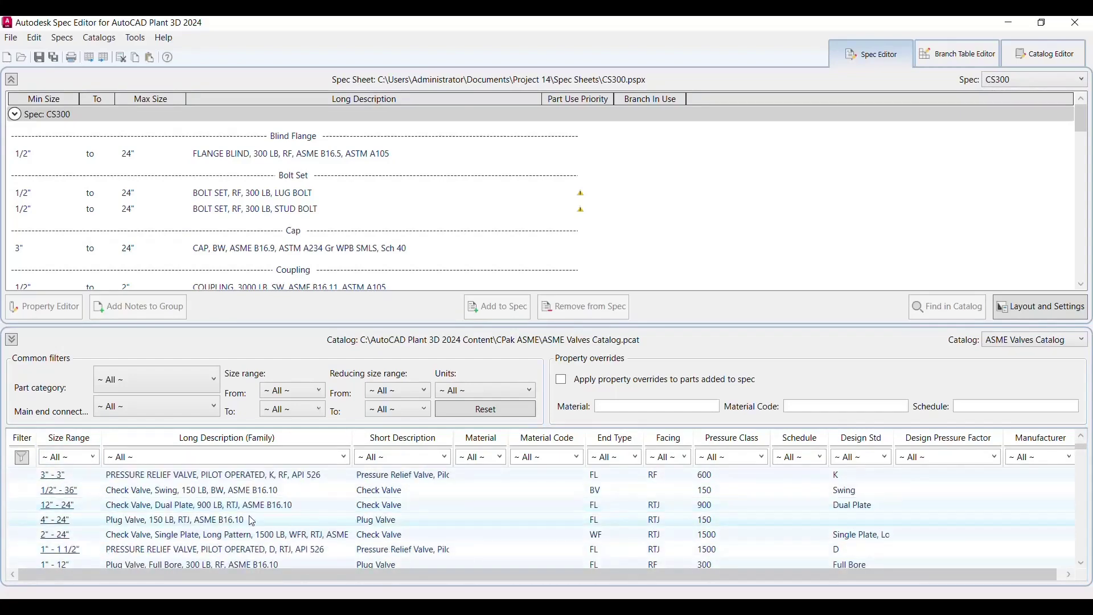
- Select the 12" - 24" dual plate check valve and switch to the Catalog Editor
left_click(233, 508)
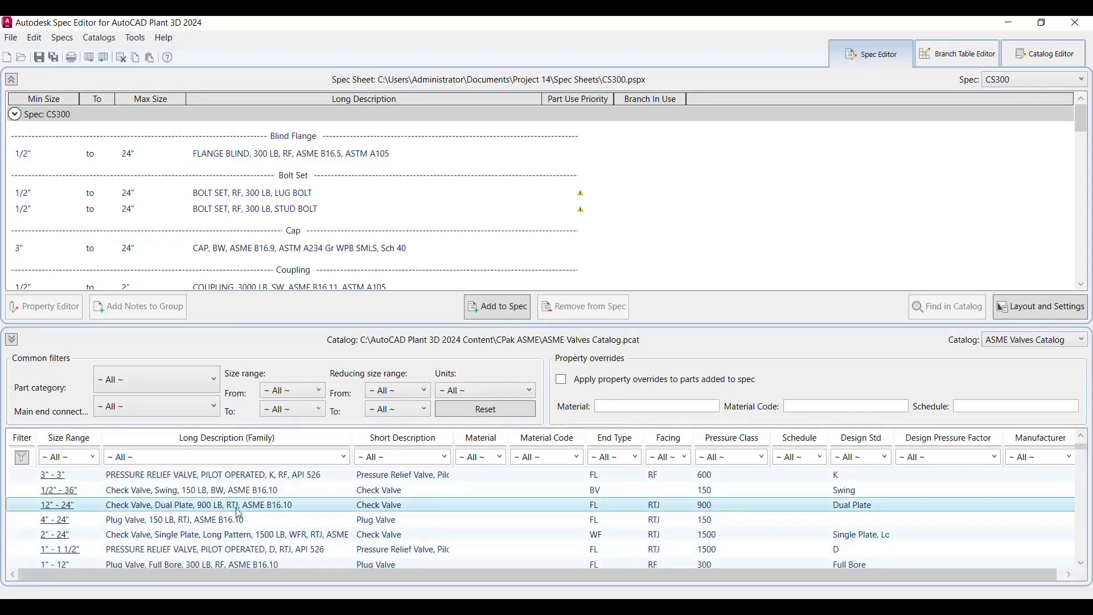
right_click(222, 506)
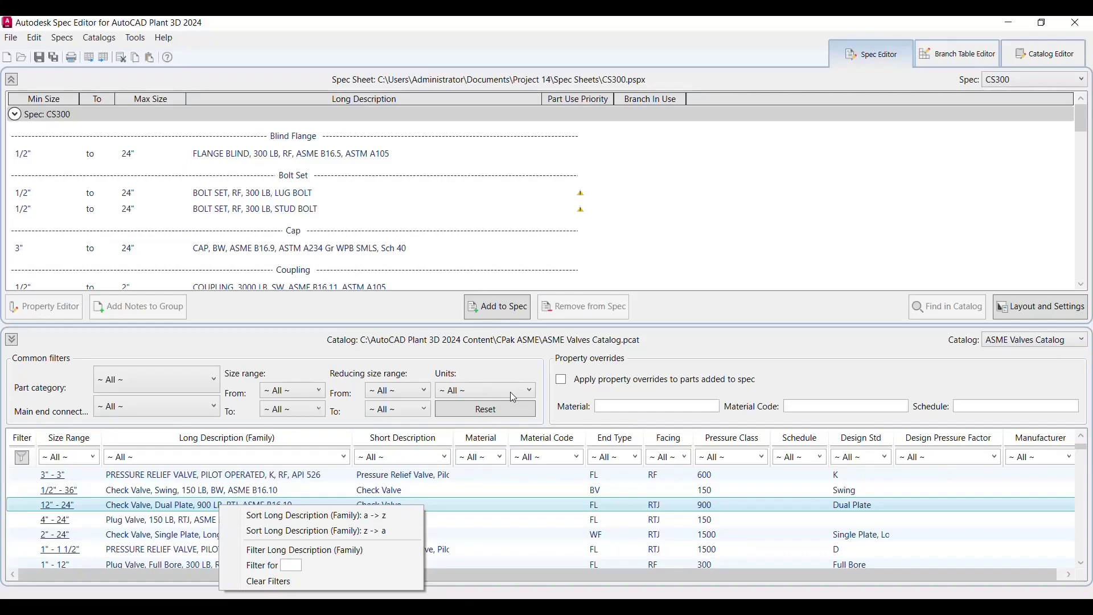
left_click(831, 263)
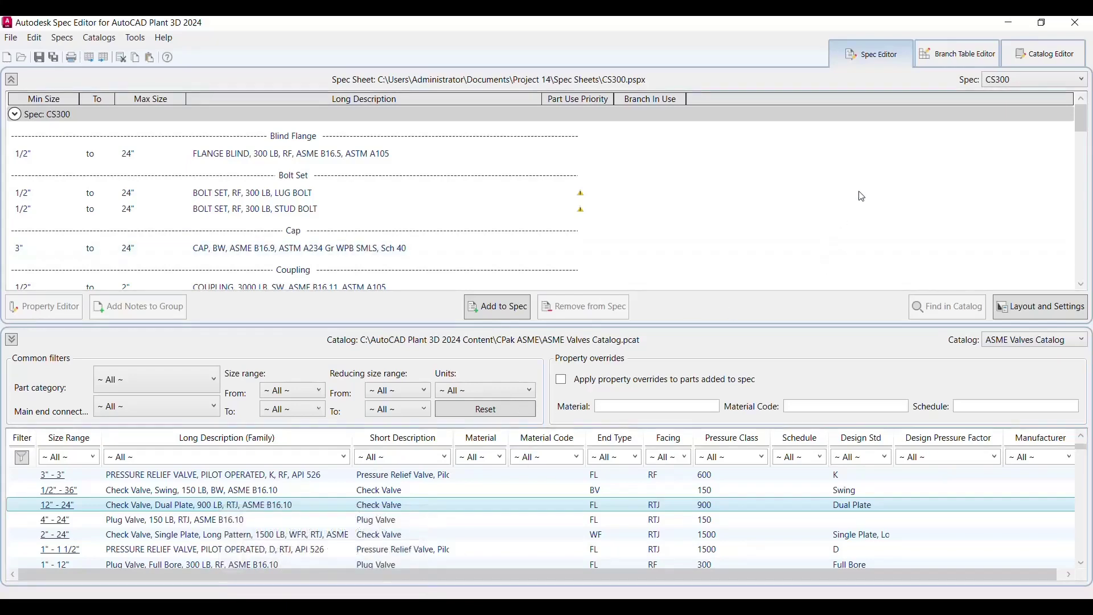
left_click(1044, 61)
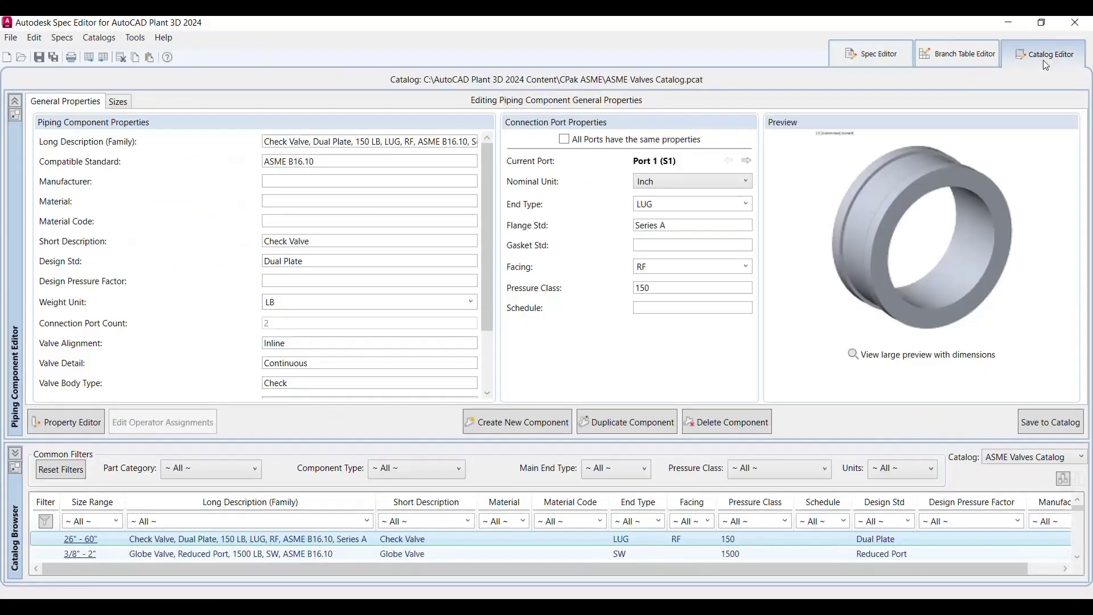
- Start a new catalog component as a Valve with FL primary end type
left_click(531, 436)
left_click(475, 140)
left_click(449, 265)
left_click(492, 187)
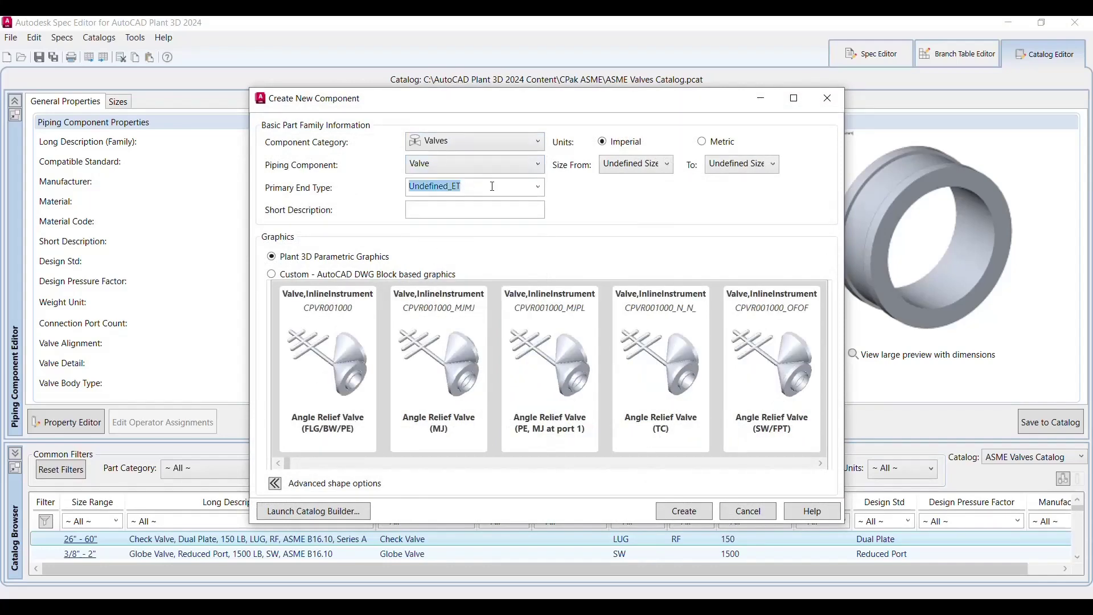
left_click(534, 190)
left_click(427, 277)
left_click(449, 463)
left_click(450, 464)
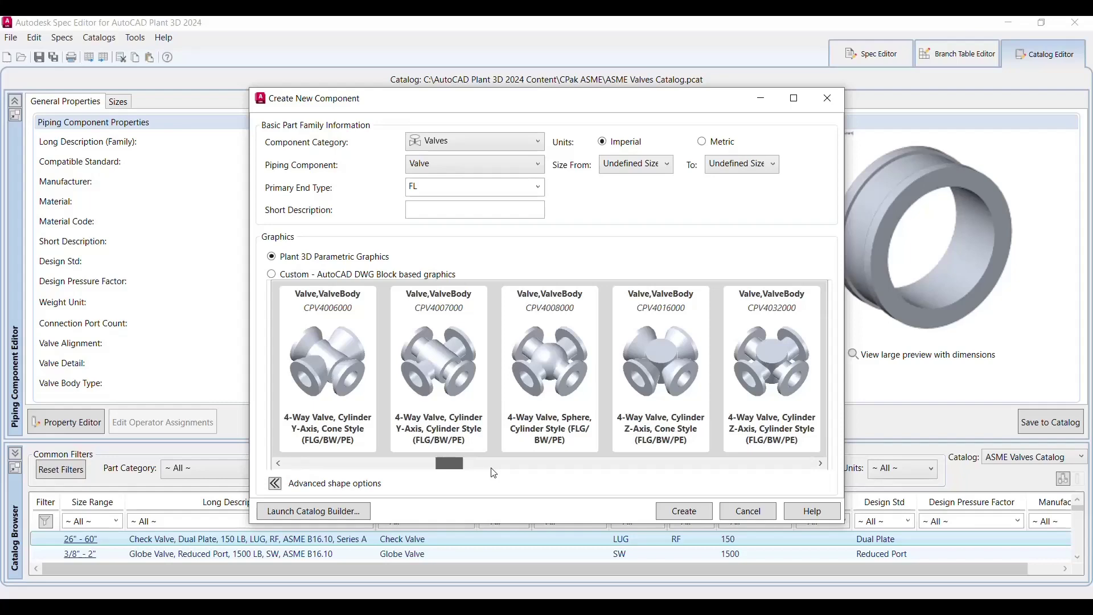
left_click(489, 464)
- Set metric size 100 to 100, pick the CPVI002000 inline frustum cone shape, and create it
left_click(702, 144)
left_click(636, 164)
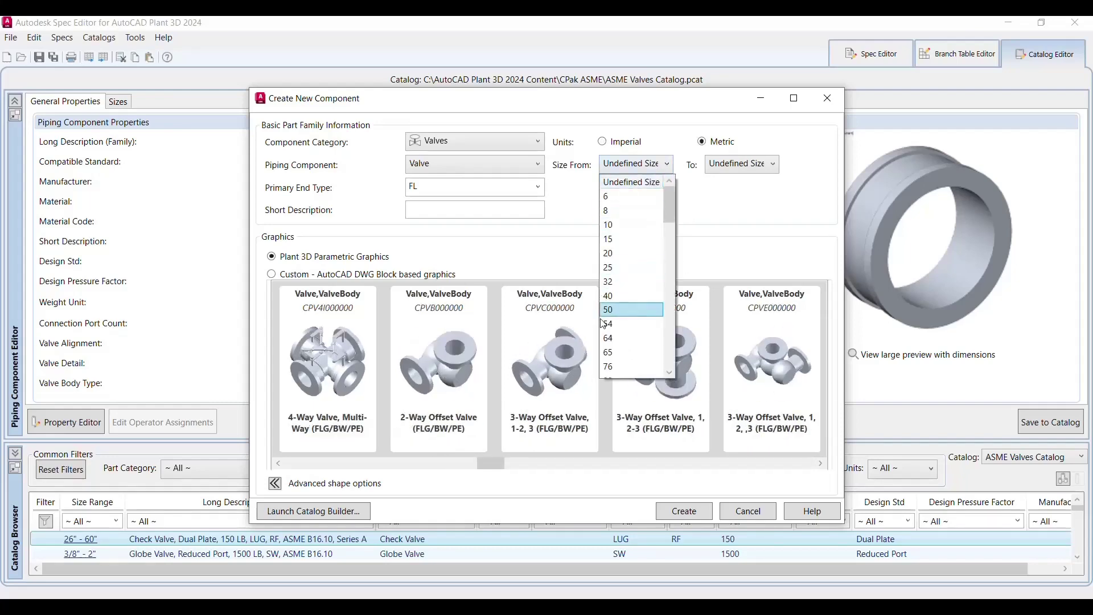
scroll(622, 313, "down", 3)
left_click(610, 295)
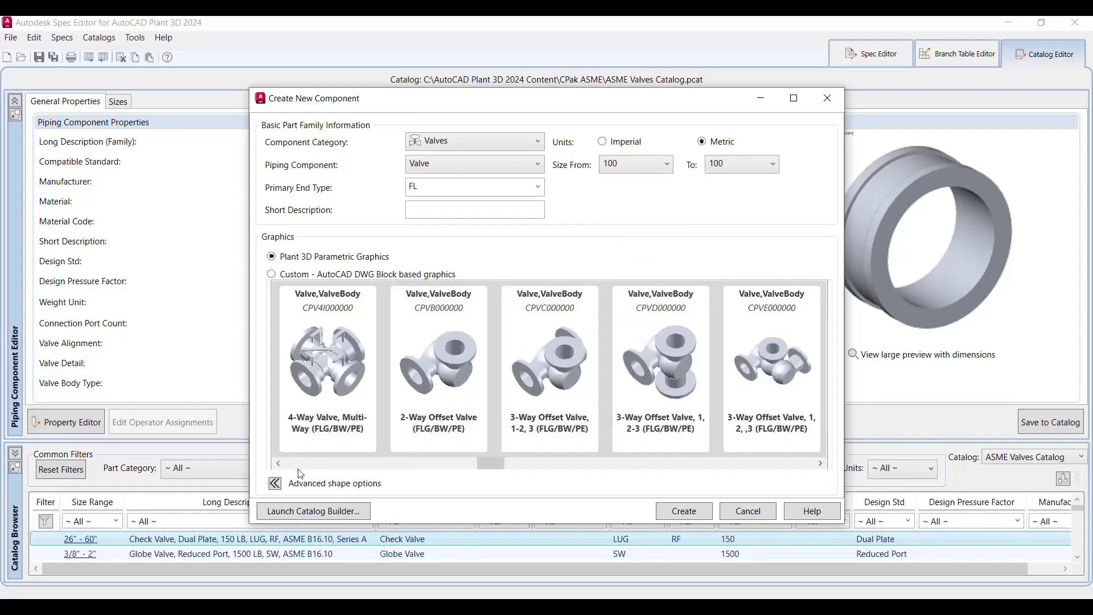
left_click_drag(492, 464, 710, 470)
left_click(347, 364)
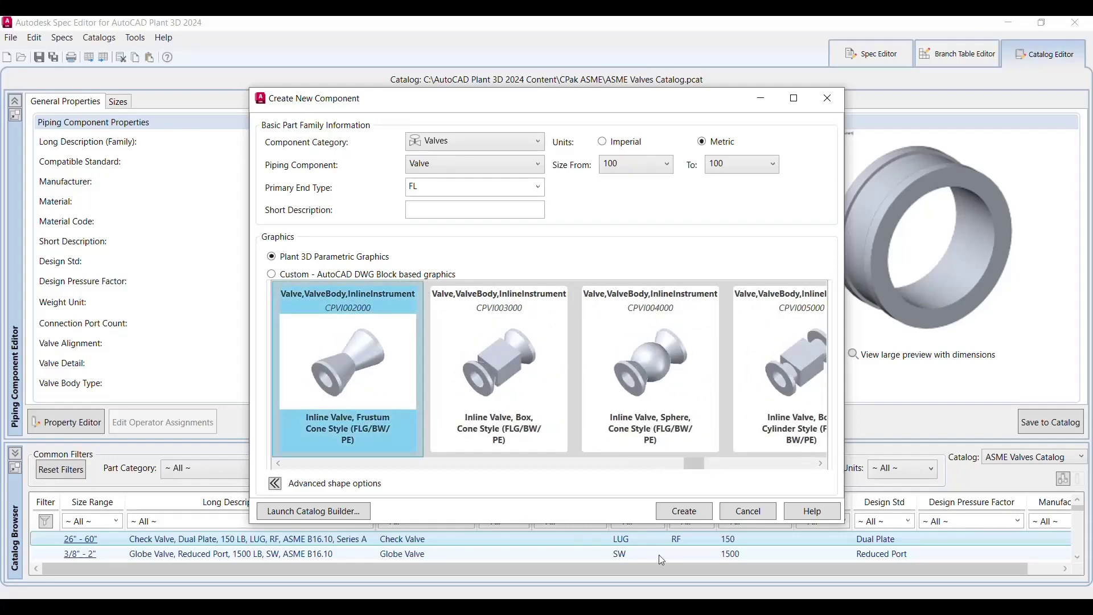
left_click(685, 514)
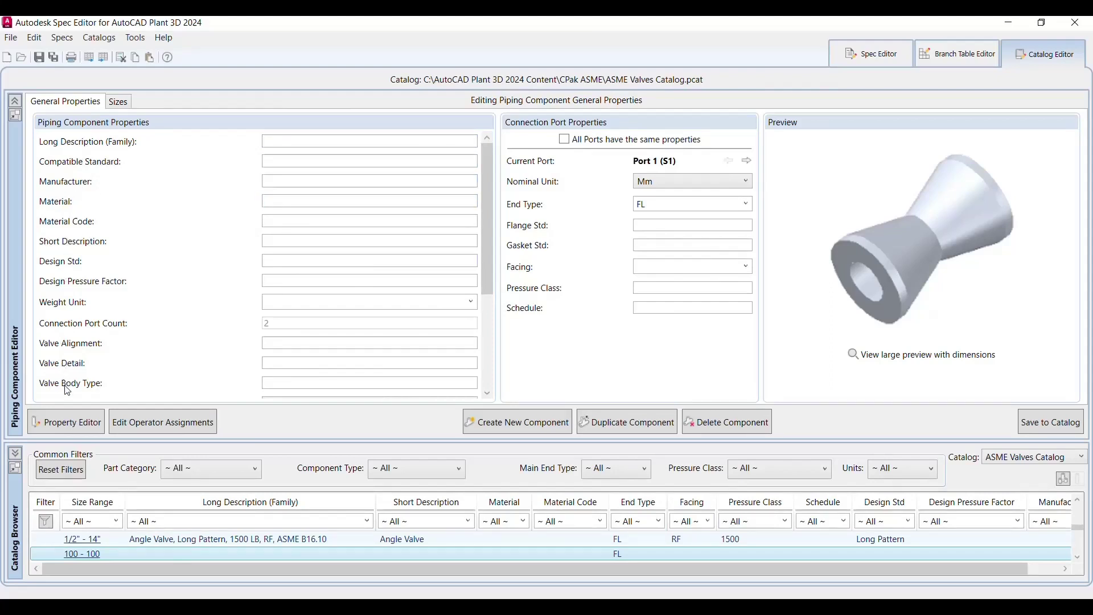
- Keep the valve's port end type as FL, review its size settings, then begin another component
left_click(745, 204)
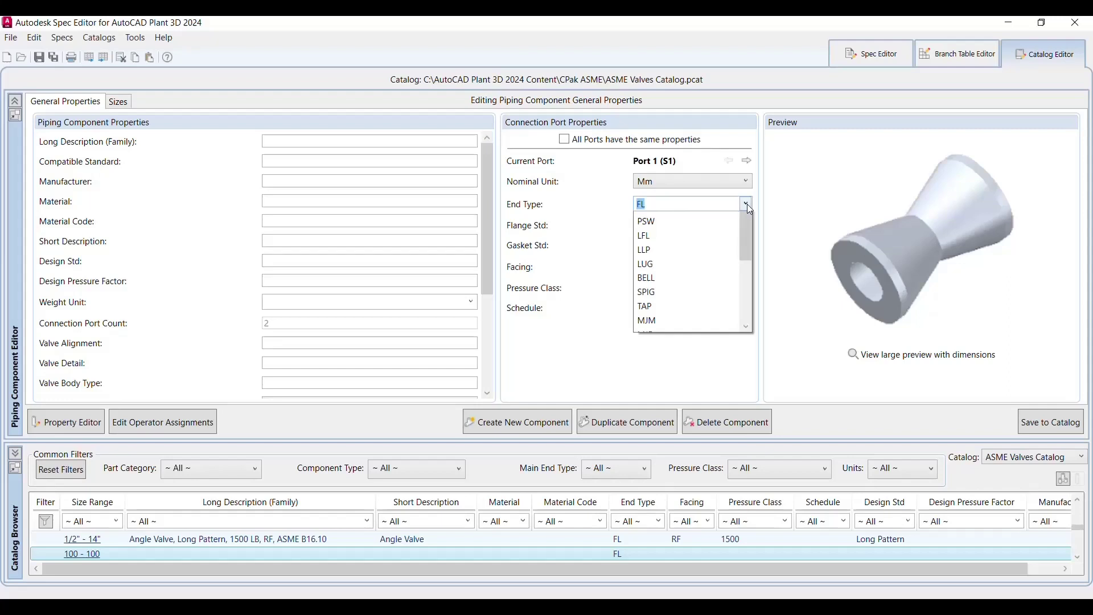
left_click(747, 204)
left_click(733, 287)
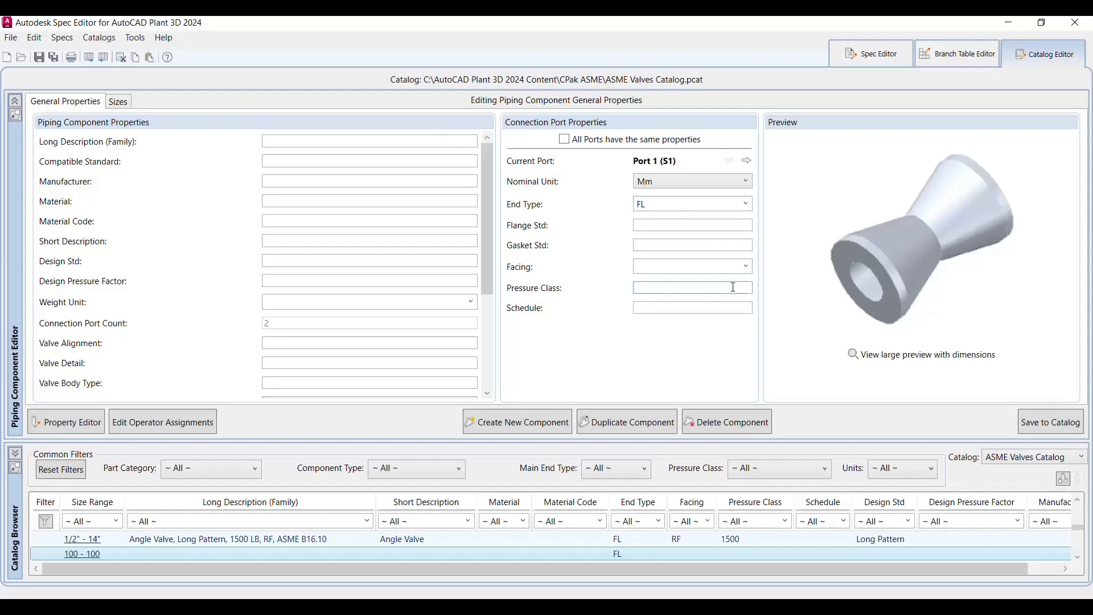
left_click(123, 104)
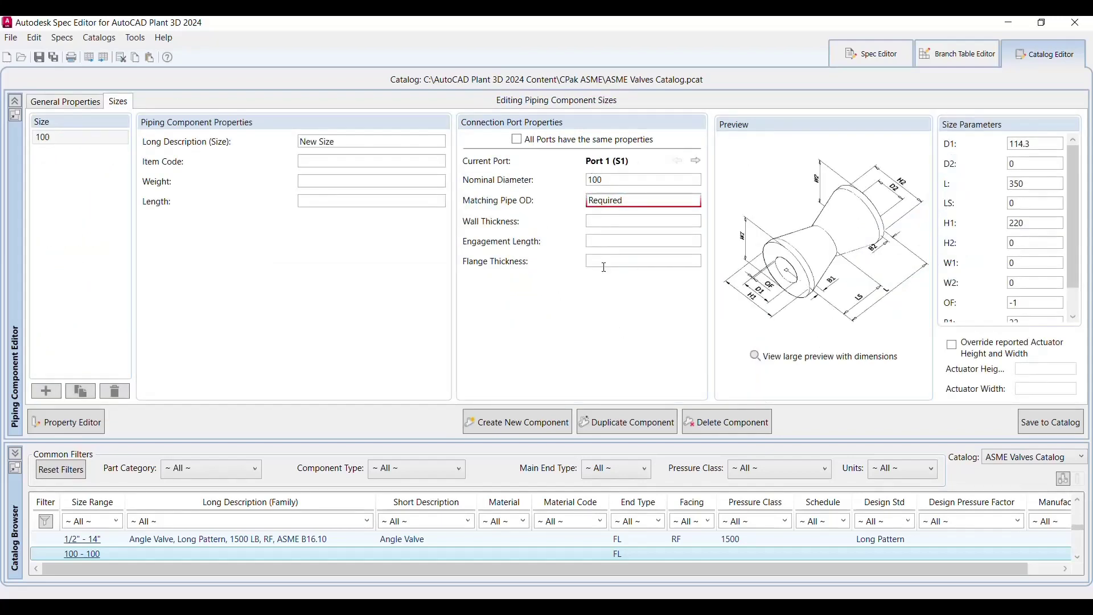
scroll(1012, 161, "down", 1)
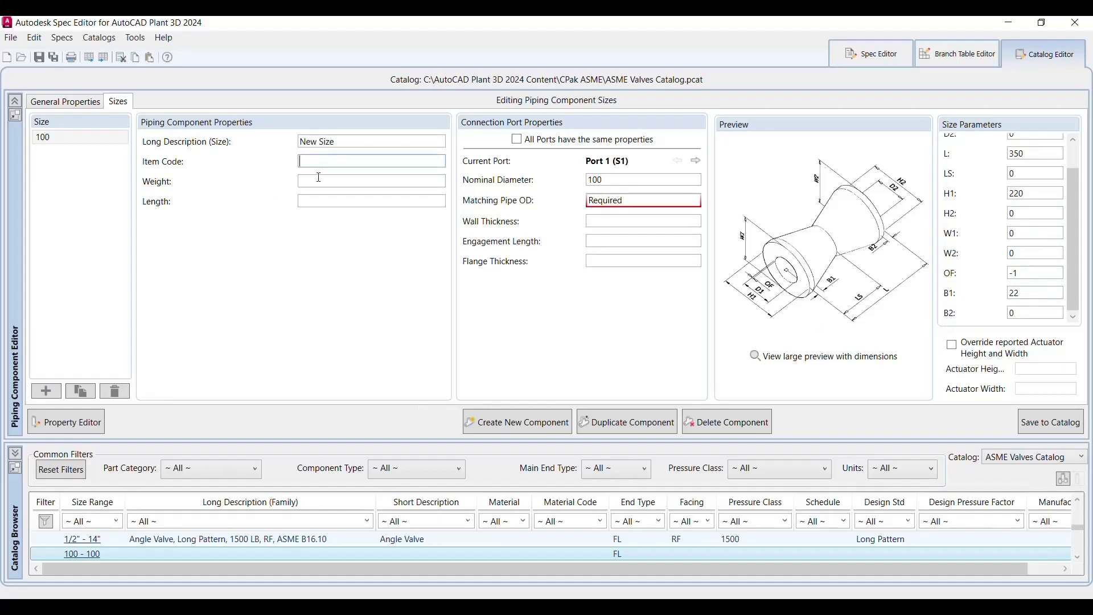
left_click(422, 201)
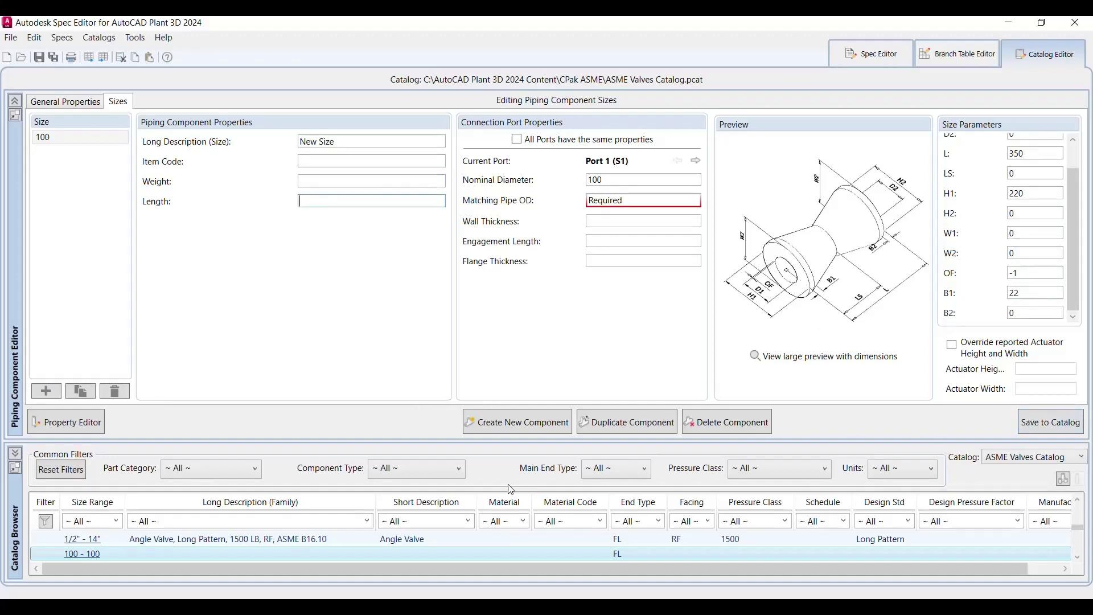
left_click(501, 352)
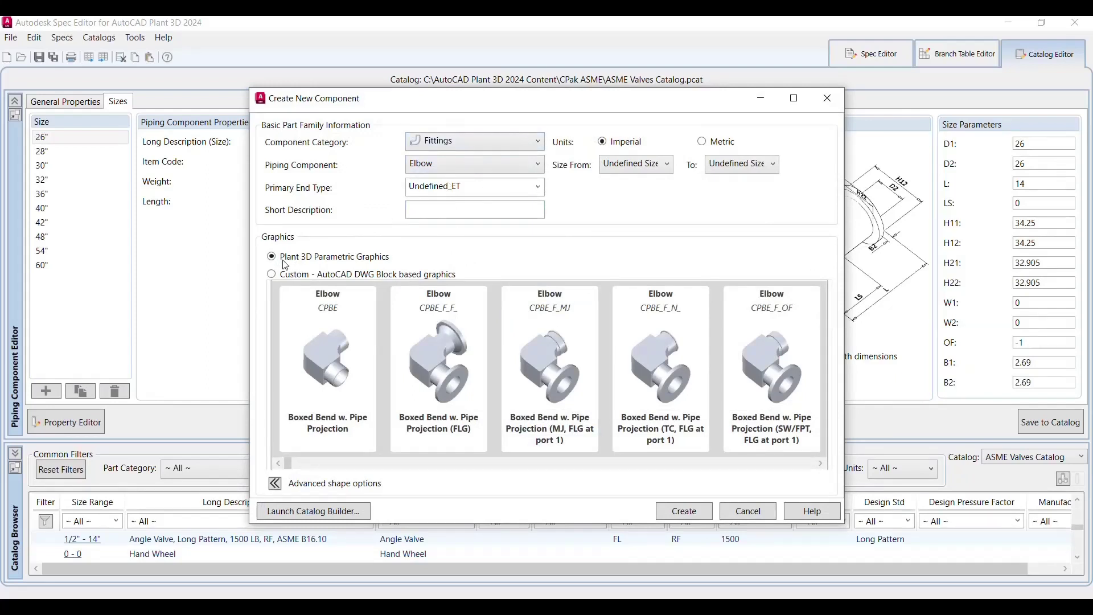
- Choose Custom DWG Block graphics, Miscellaneous > Strainer, and size 100 to 100
left_click(271, 275)
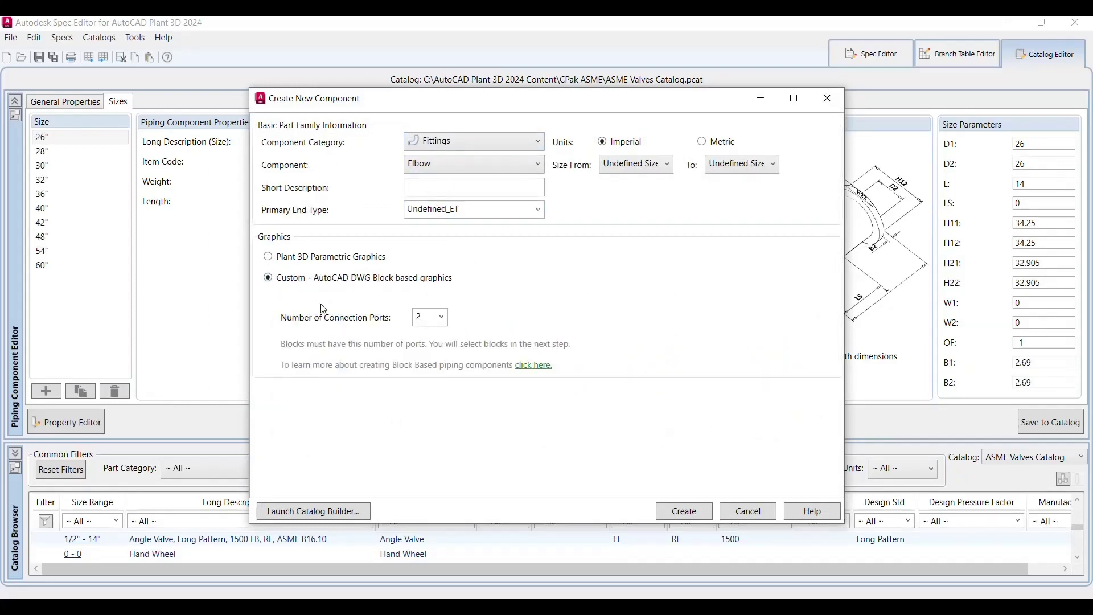
left_click(507, 143)
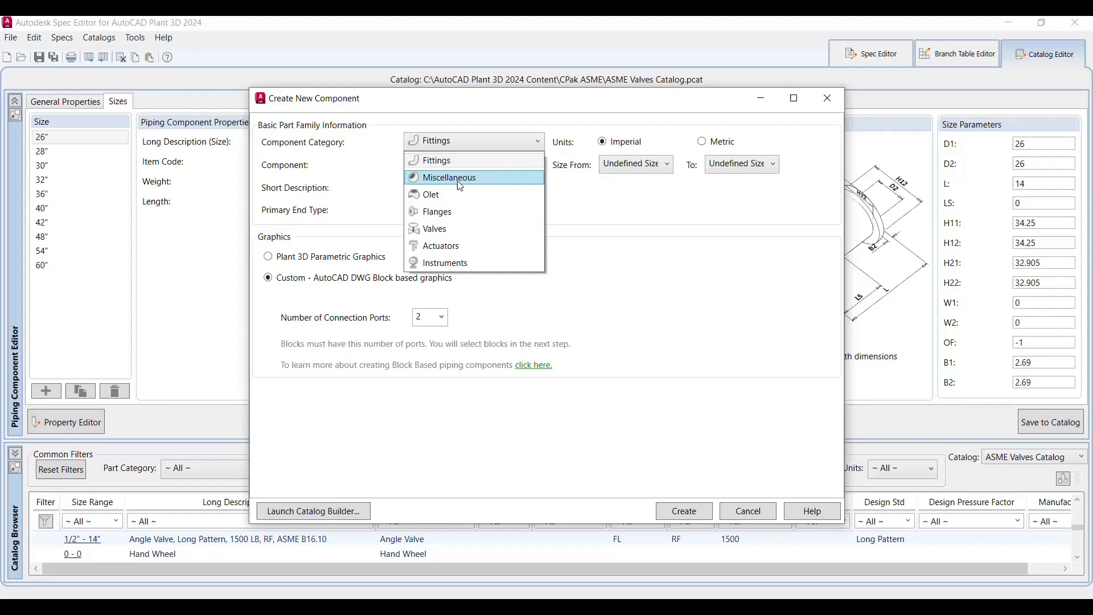
left_click(458, 181)
left_click(469, 165)
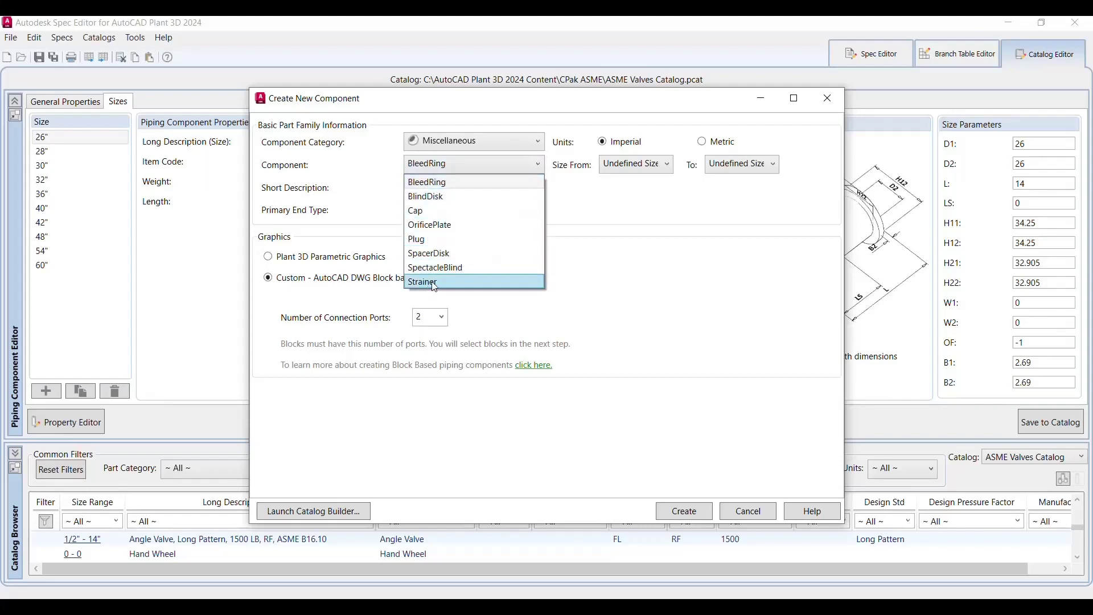
left_click(434, 282)
left_click(649, 178)
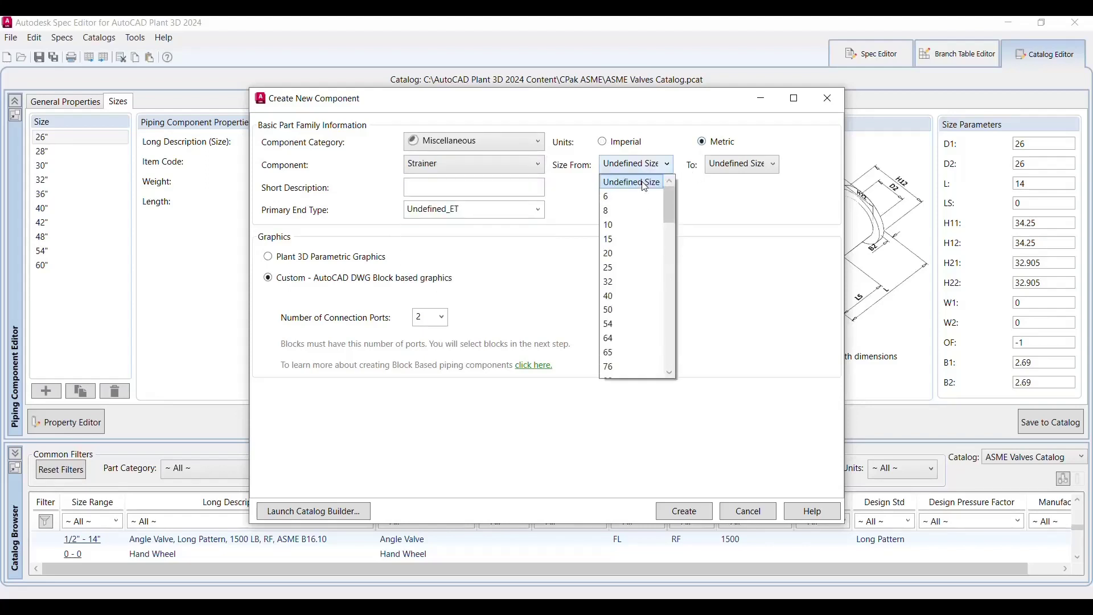
scroll(635, 267, "down", 3)
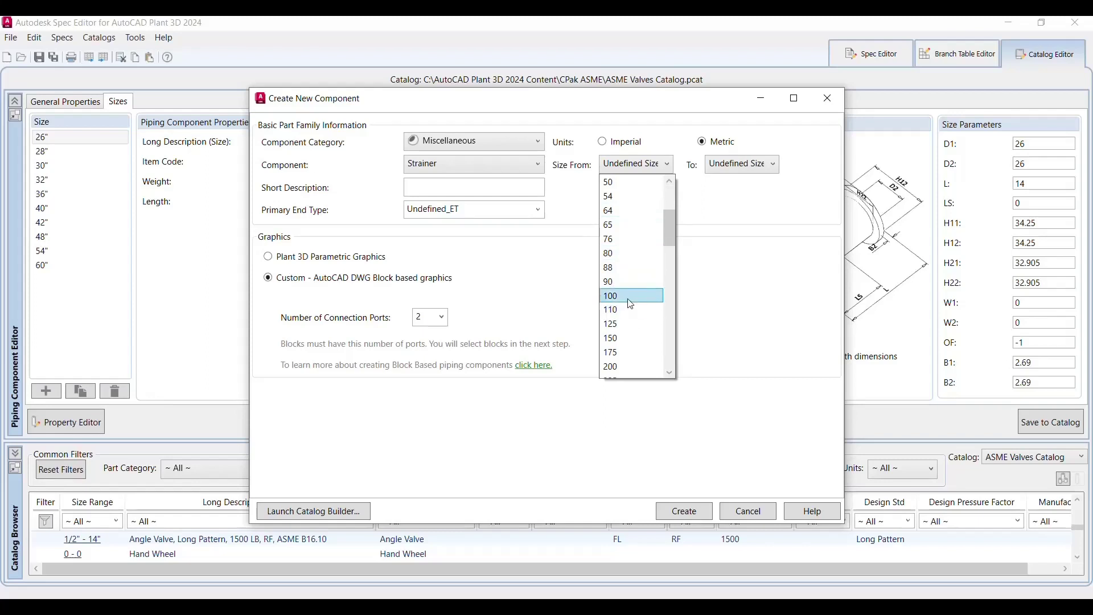
left_click(632, 295)
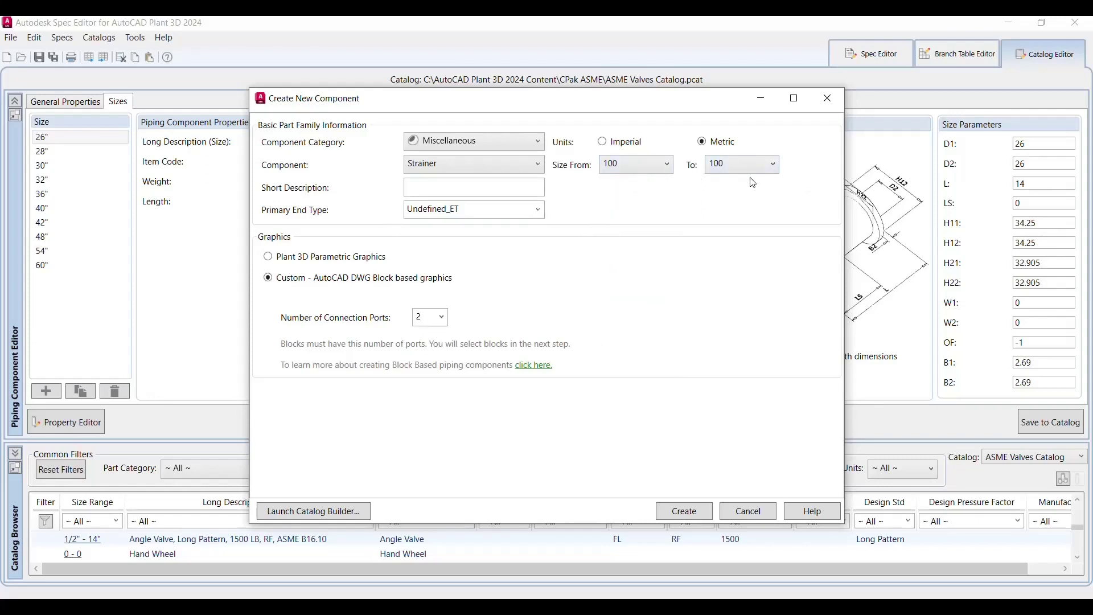
- Enter short description StrainerTest1, set FL end type and 3 ports, and create it
left_click(471, 189)
double_click(471, 189)
key("ctrl+c")
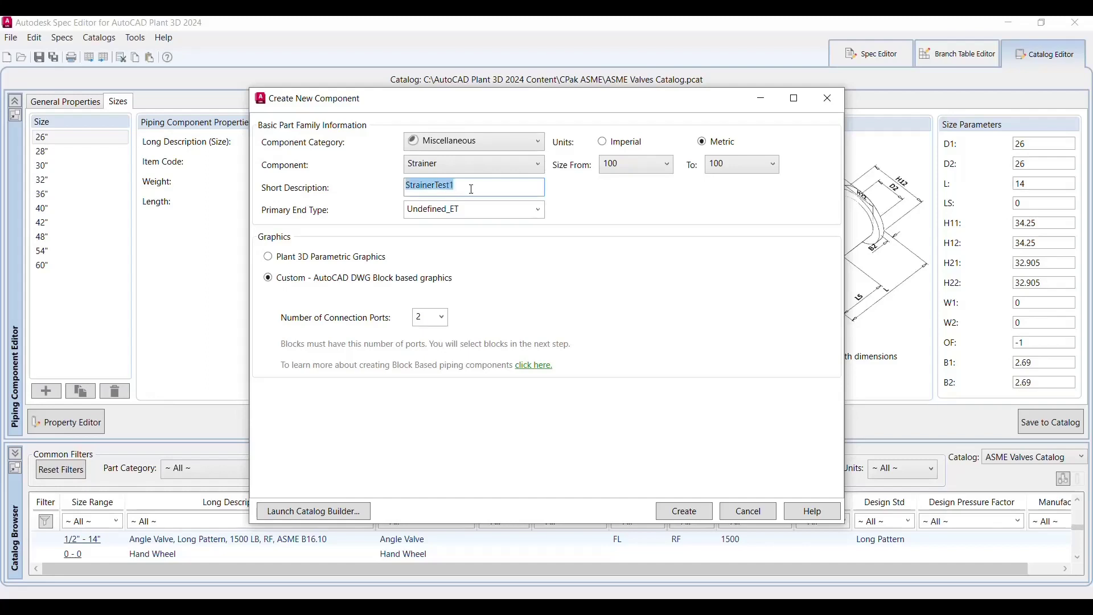
left_click(471, 189)
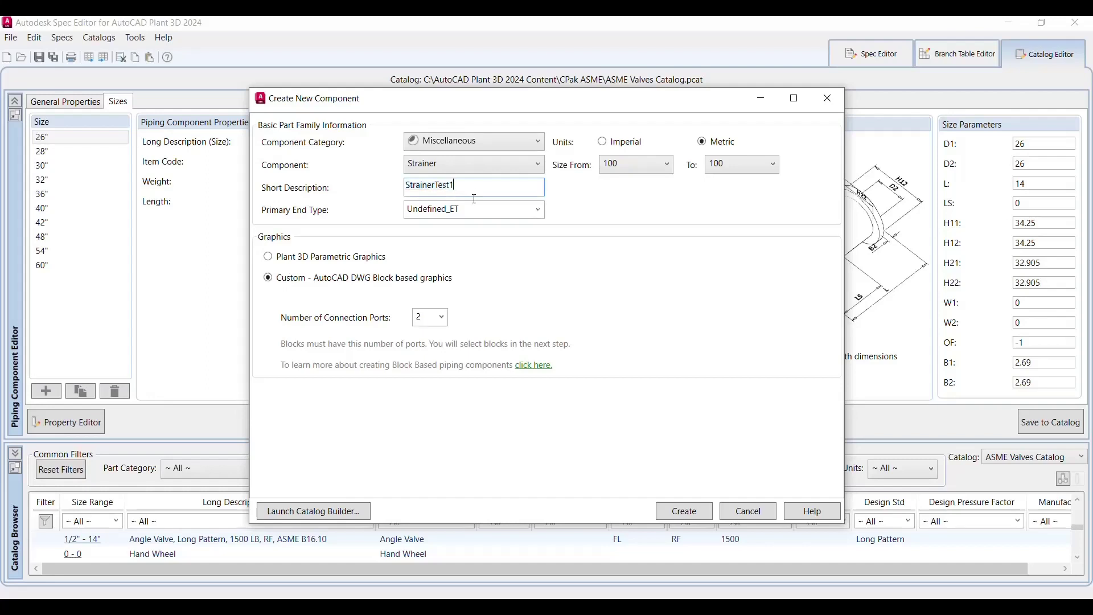
left_click(539, 210)
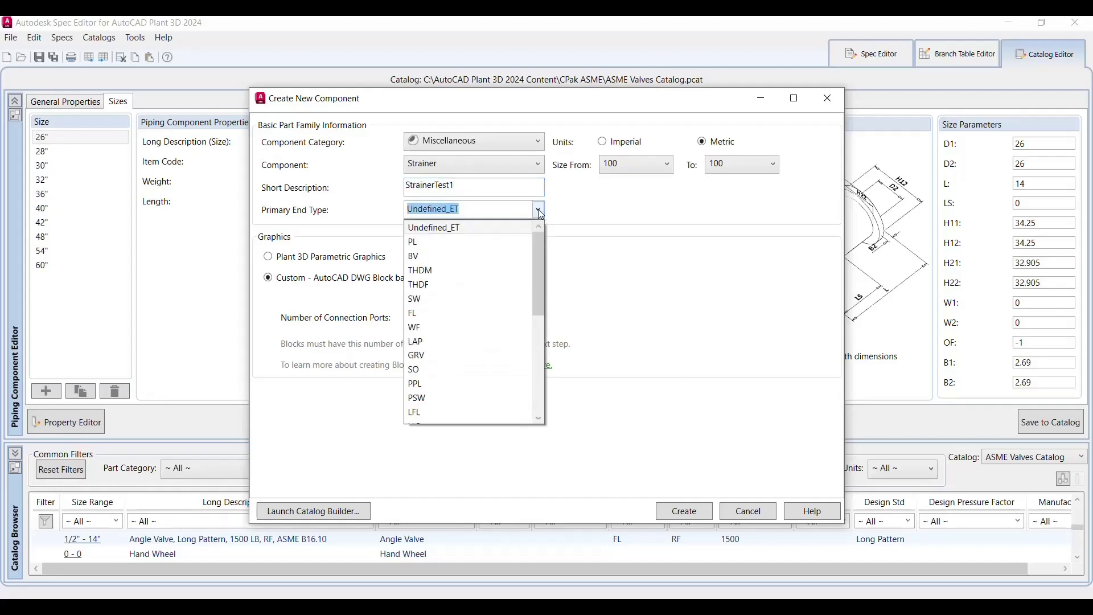
left_click(420, 312)
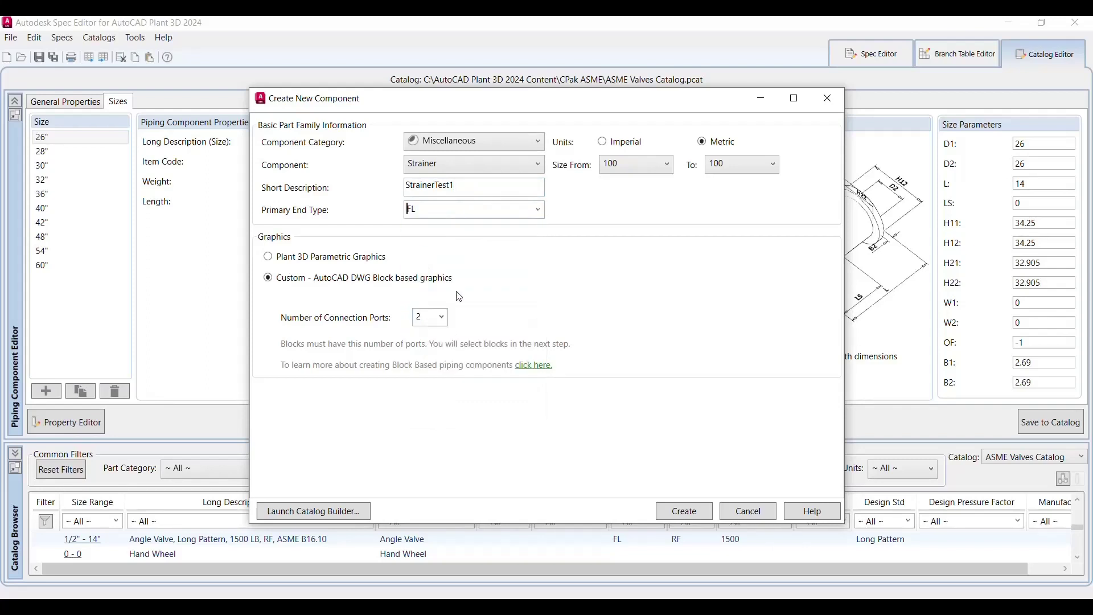
left_click(441, 317)
left_click(425, 378)
left_click(677, 510)
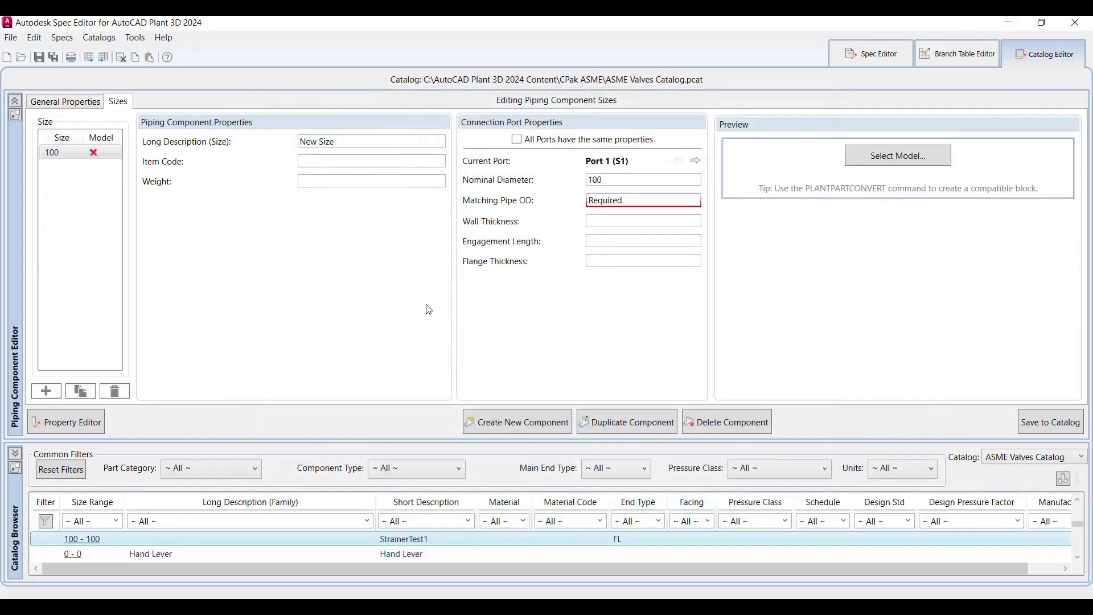
- Paste StrainerTest1 into the family Long Description on General Properties
left_click(65, 104)
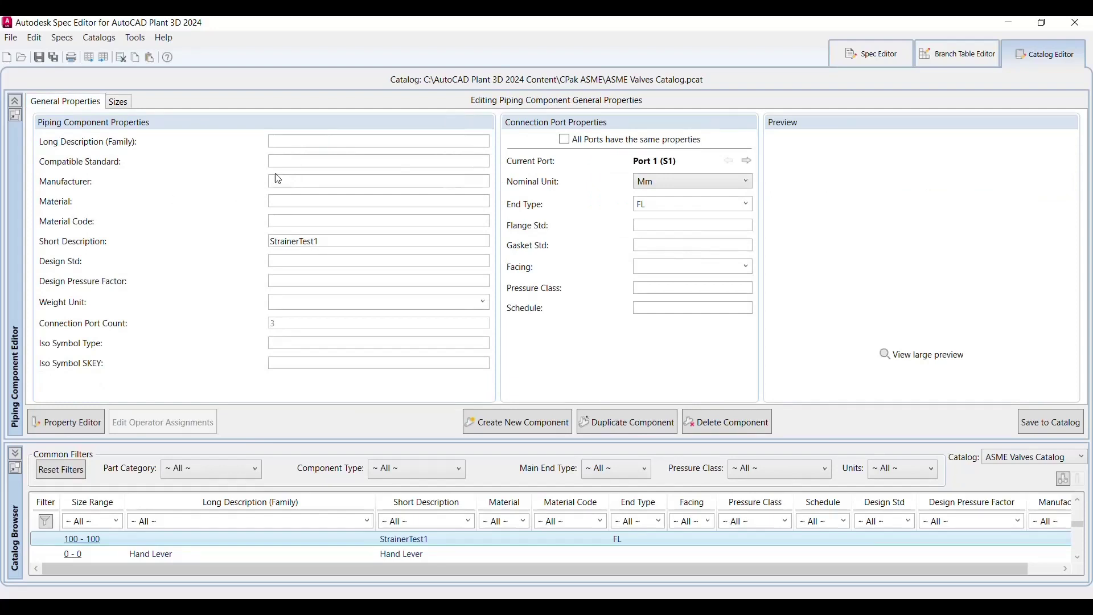
left_click(117, 103)
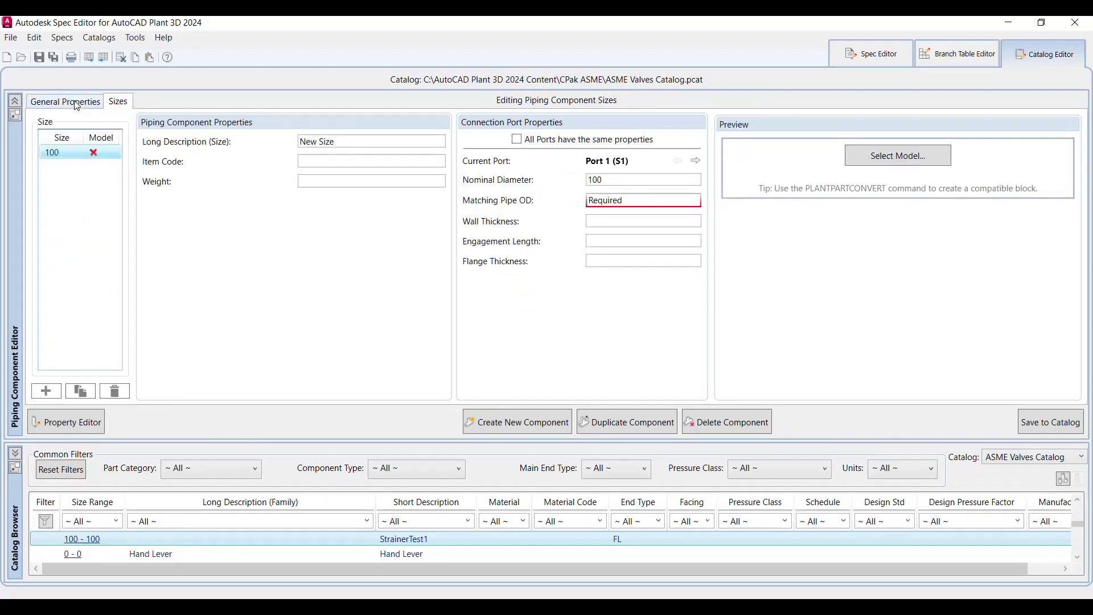
left_click(77, 106)
left_click(279, 141)
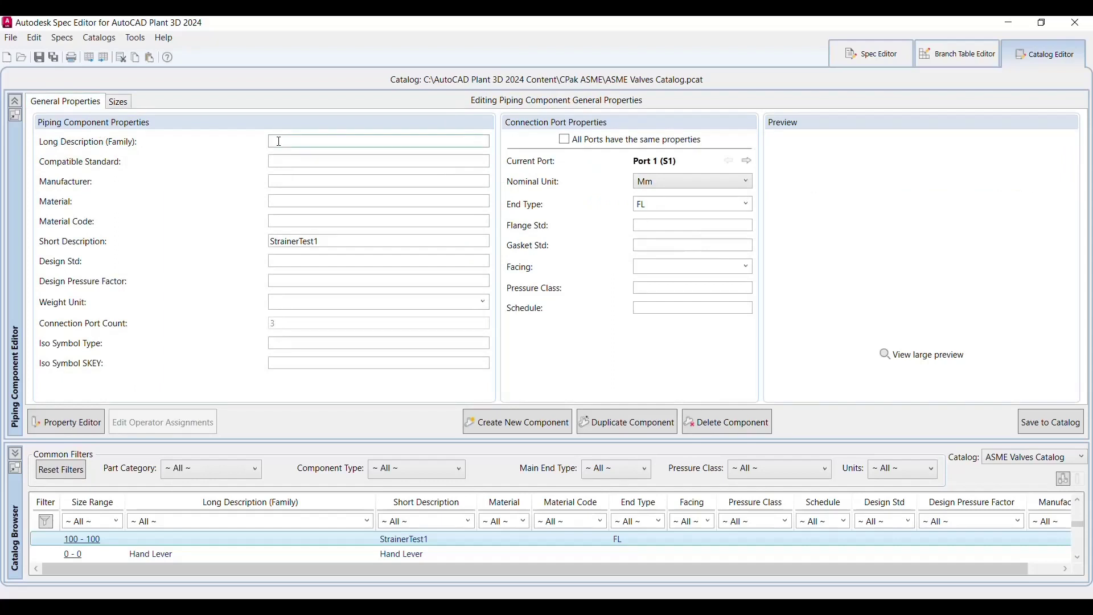
key("ctrl+v")
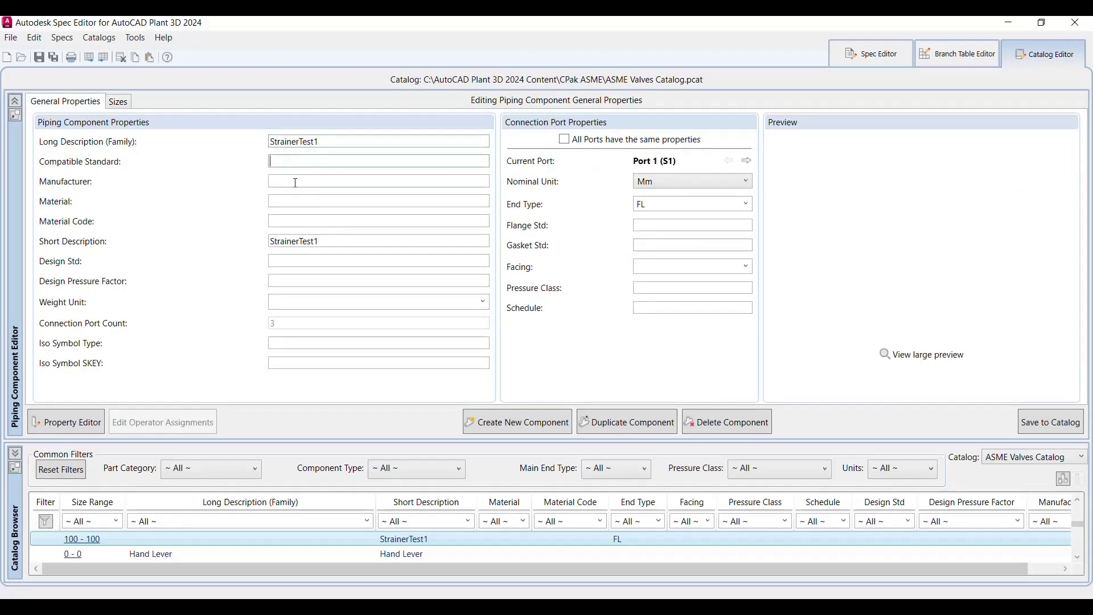
left_click(295, 181)
left_click(279, 199)
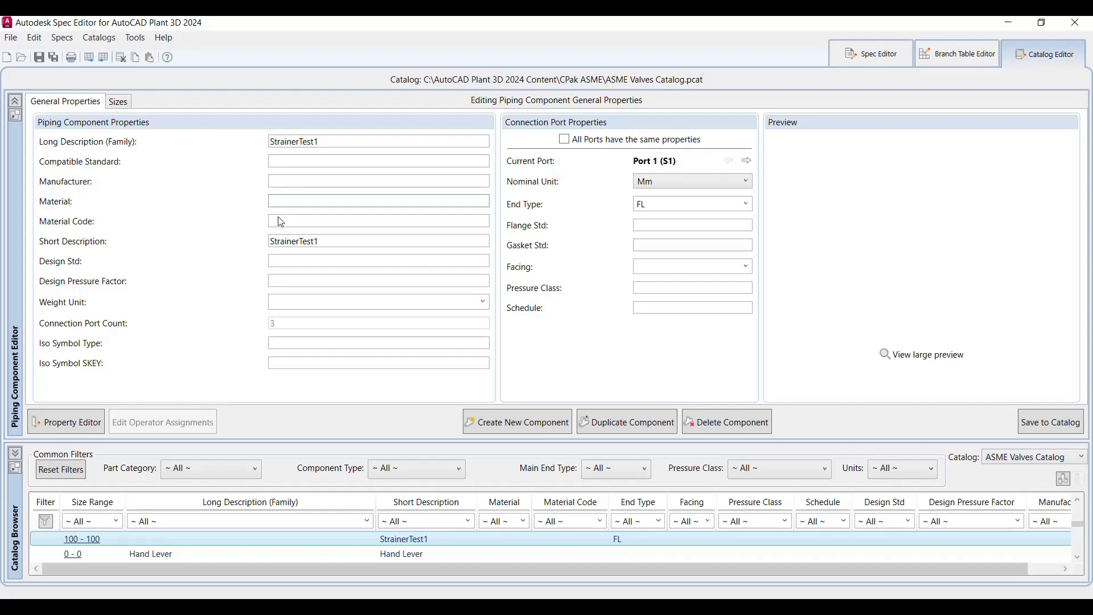
left_click(281, 219)
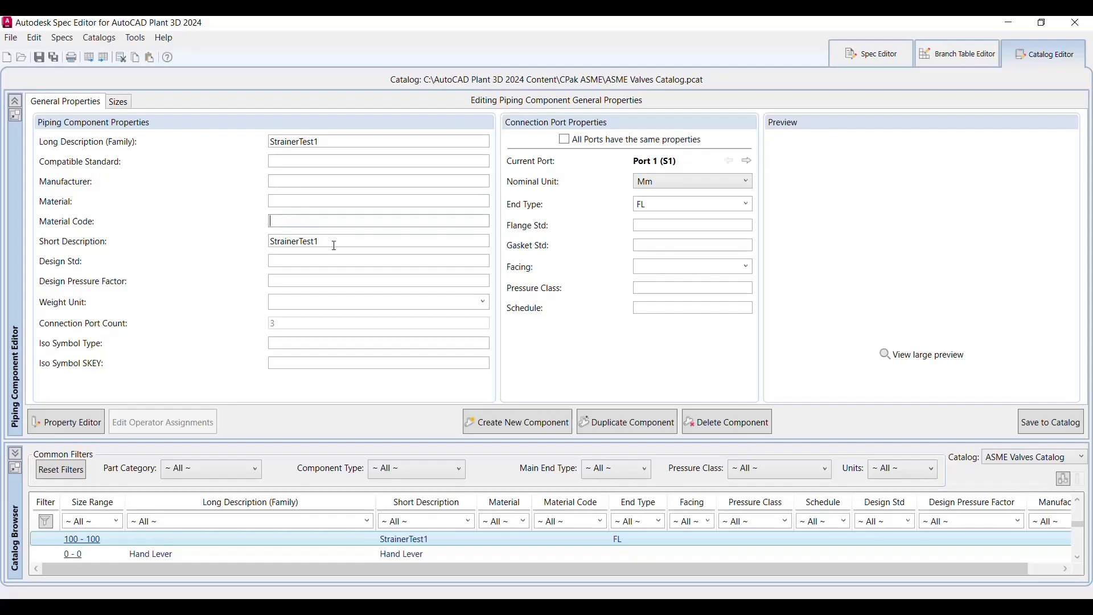
left_click(292, 261)
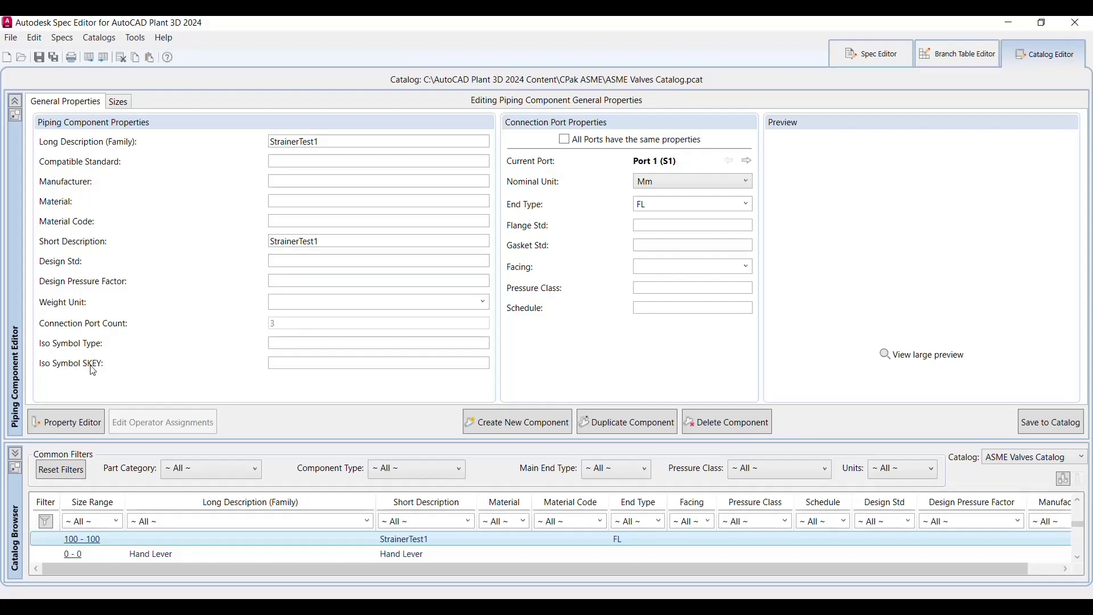
- Make all ports share FL ends, RF facing and pressure class 300
left_click(565, 141)
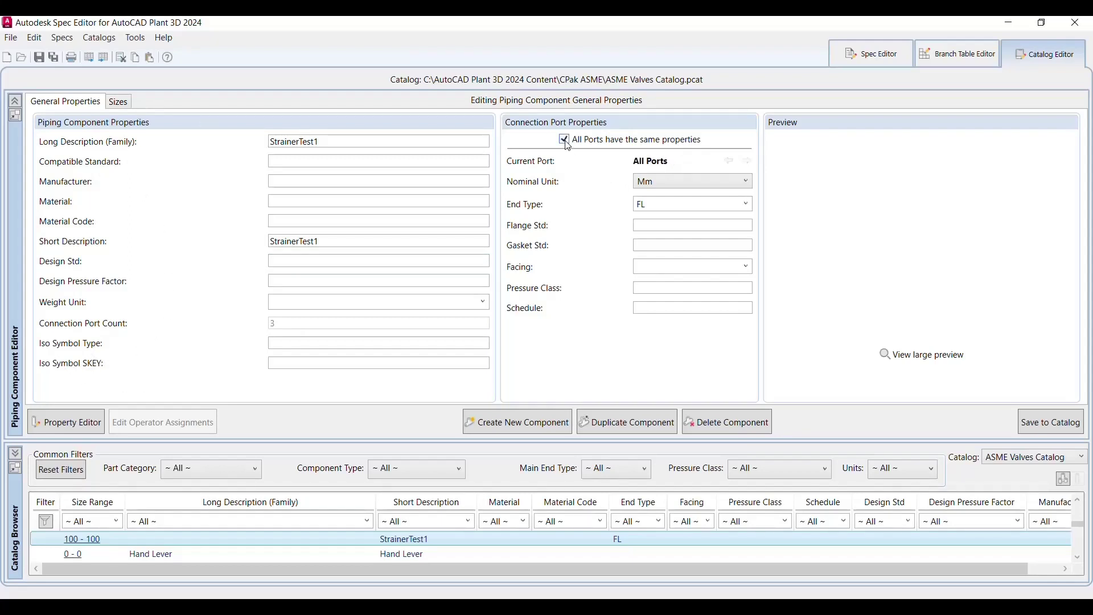
left_click(747, 206)
left_click(747, 206)
left_click(746, 265)
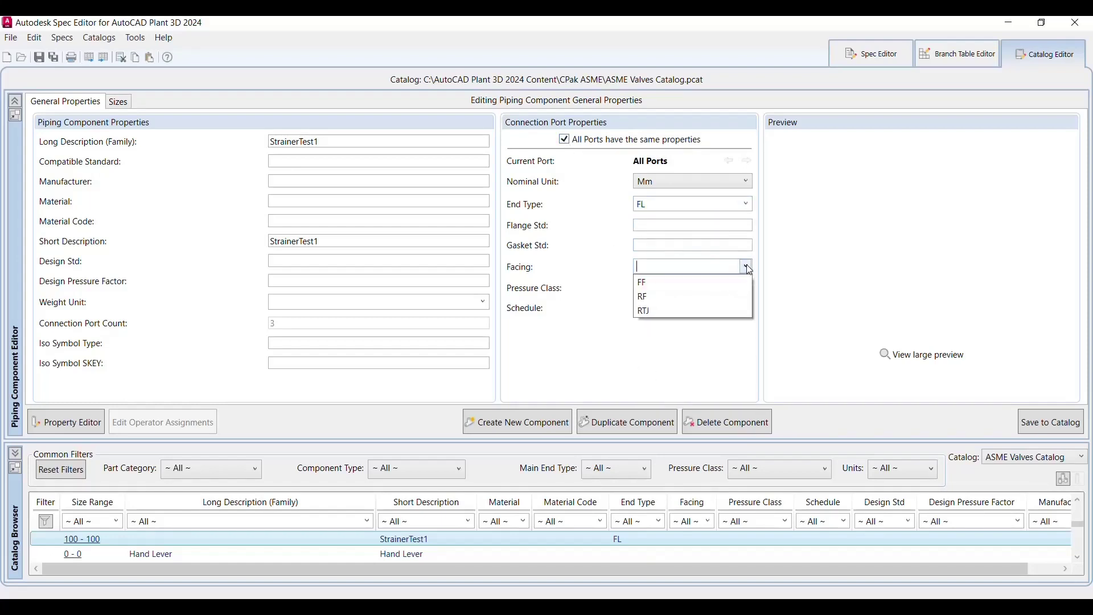
left_click(647, 298)
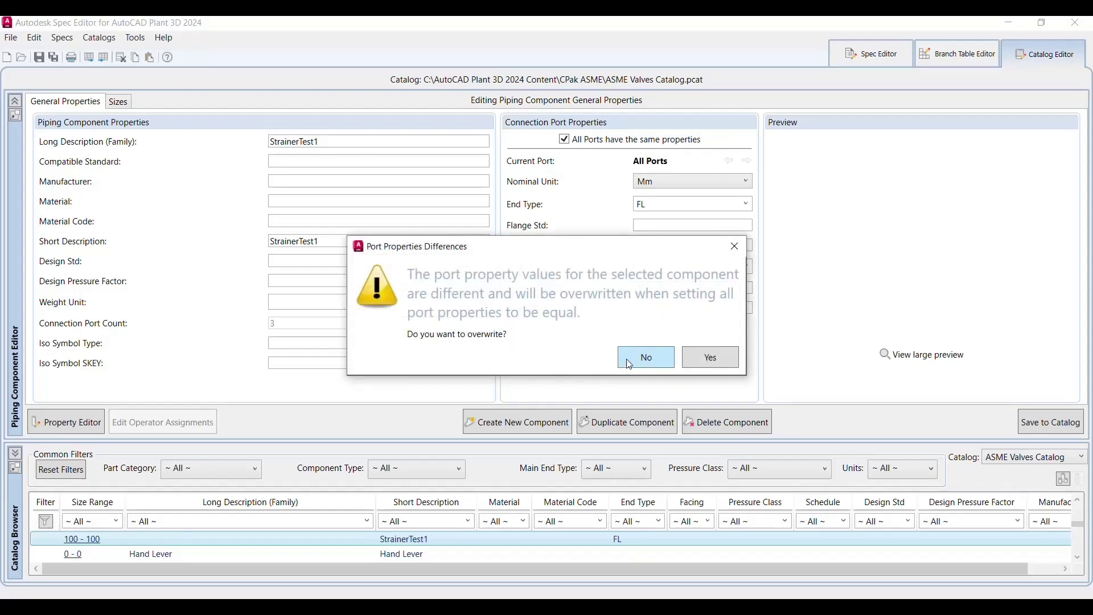
left_click(724, 369)
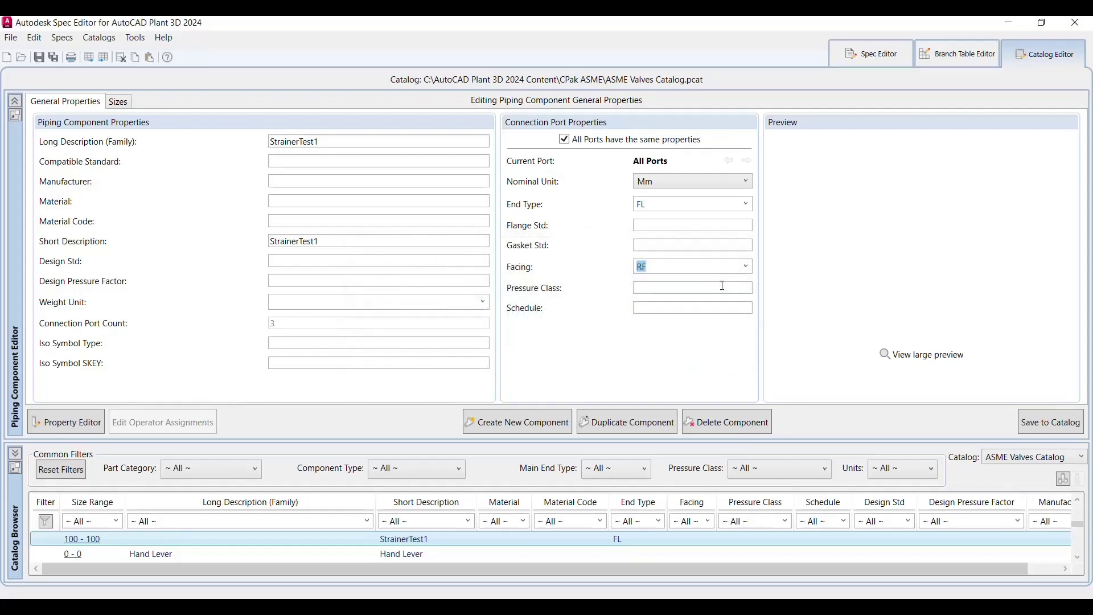
left_click(639, 288)
left_click(689, 355)
left_click(123, 101)
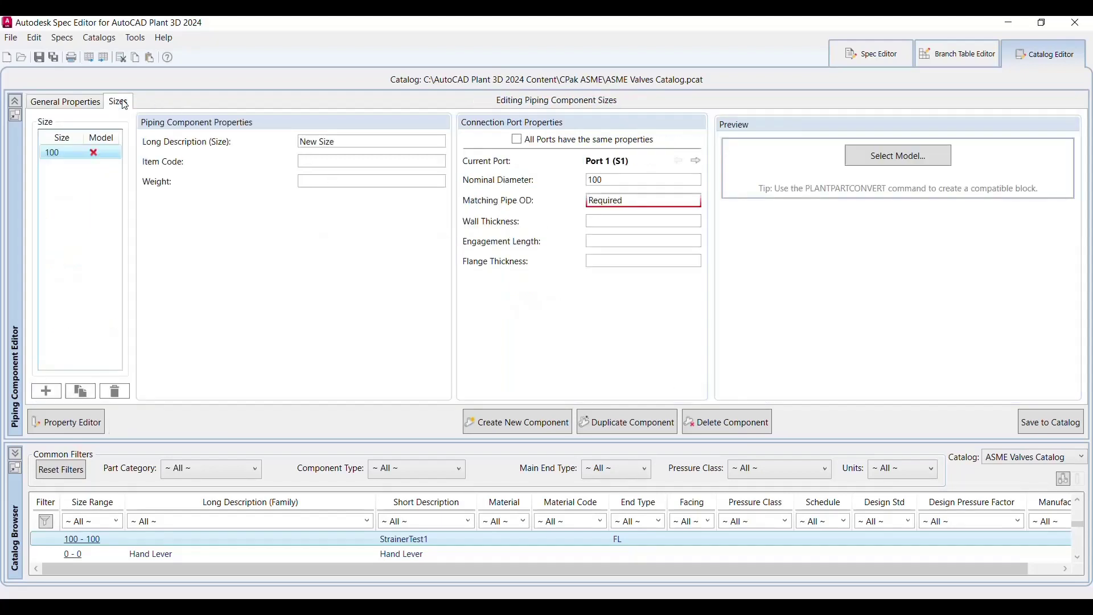
- Describe size 100 as StrainerTest1 and give all ports a matching pipe OD of 114.3
left_click_drag(327, 142, 240, 143)
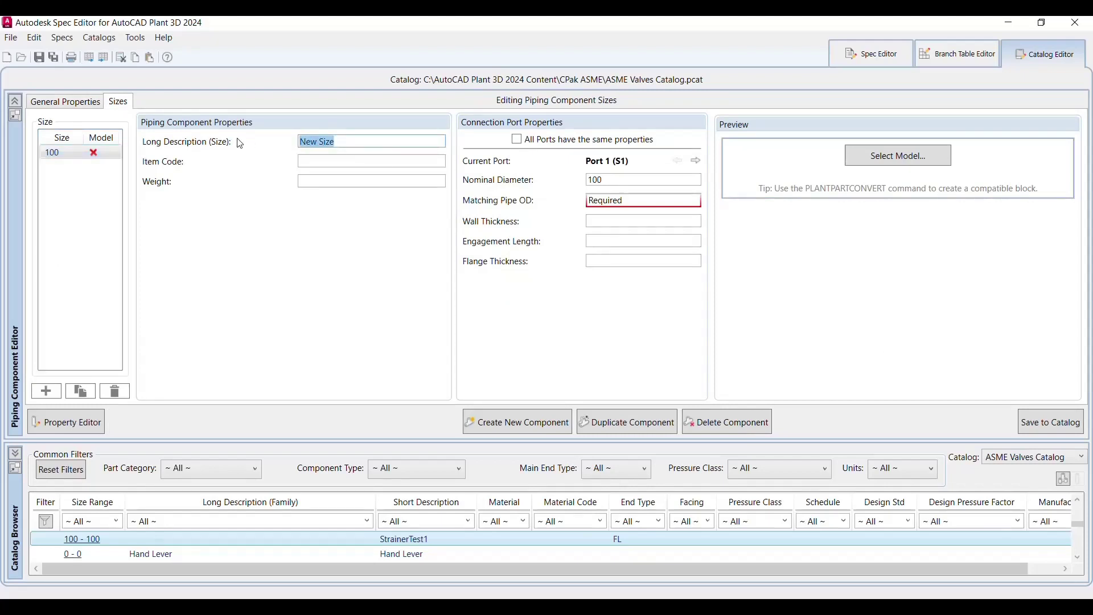
type("StrainerTest1")
left_click(322, 161)
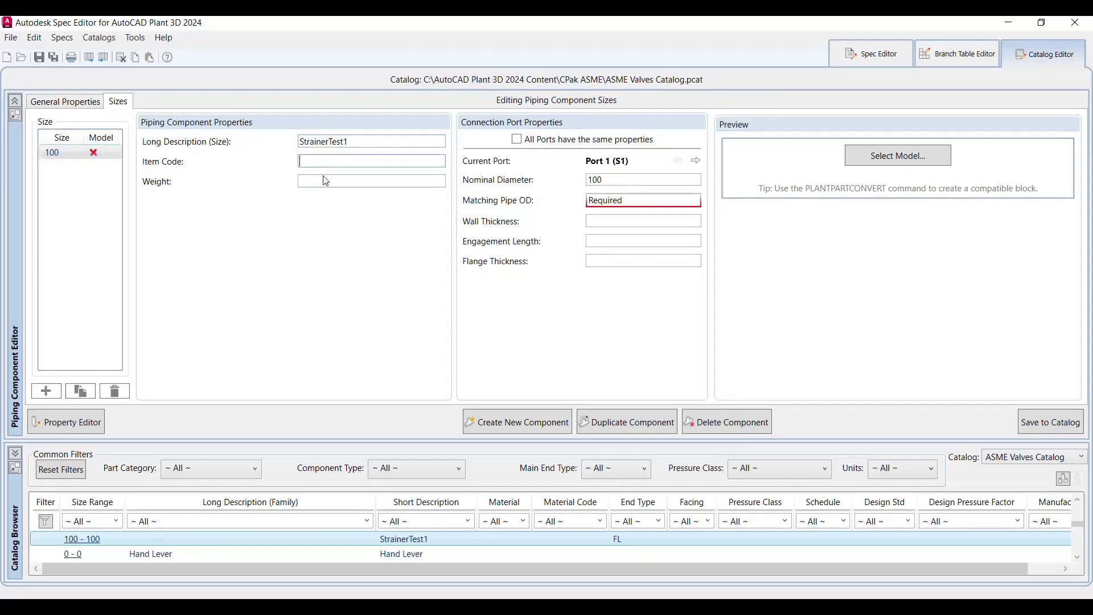
left_click(325, 180)
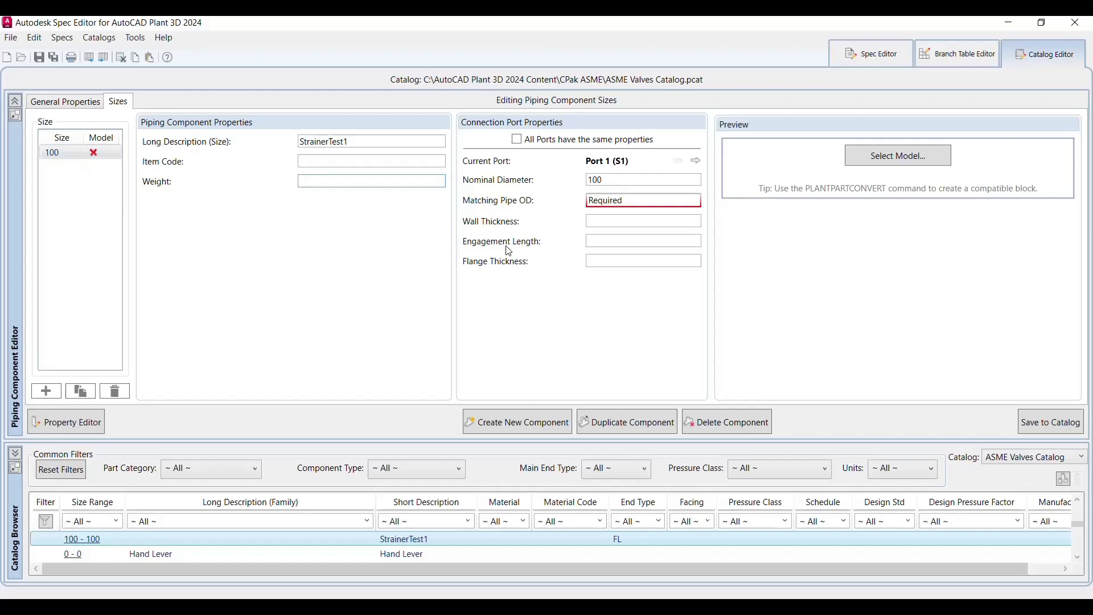
left_click(517, 140)
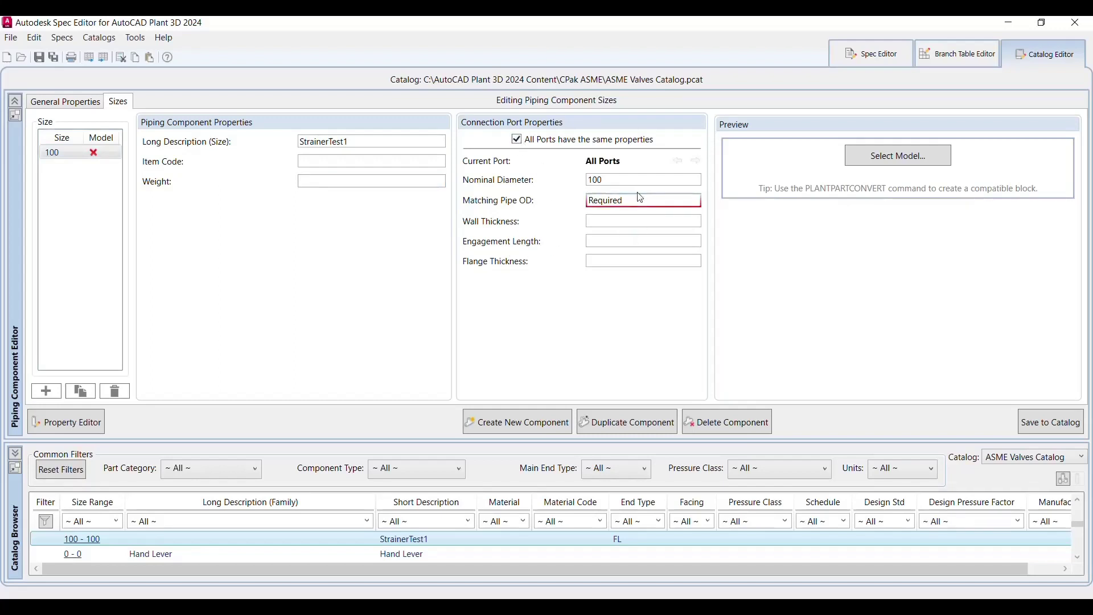
left_click(623, 202)
type("114.3")
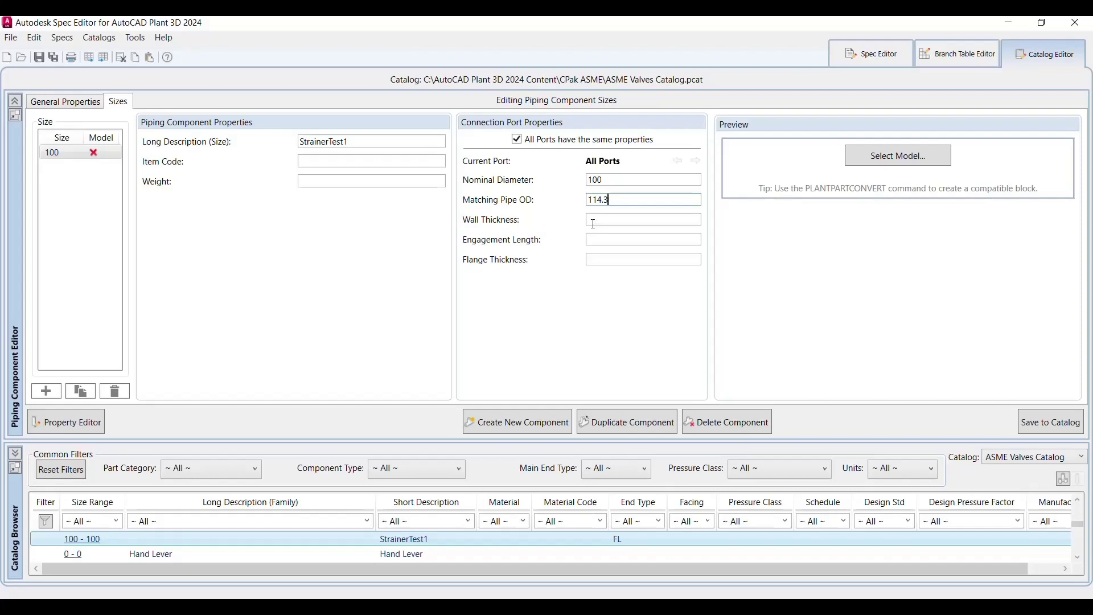
- Assign block Str1 from Project 14 > Plant 3D Models > Strainer Dwg1.dwg as the model
left_click(867, 157)
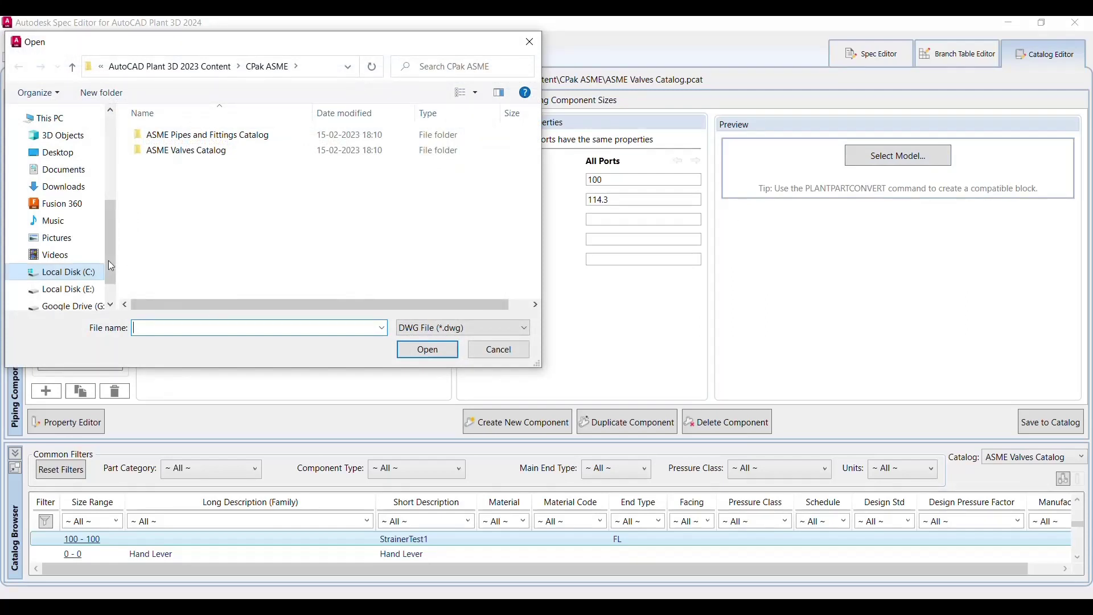
left_click(55, 169)
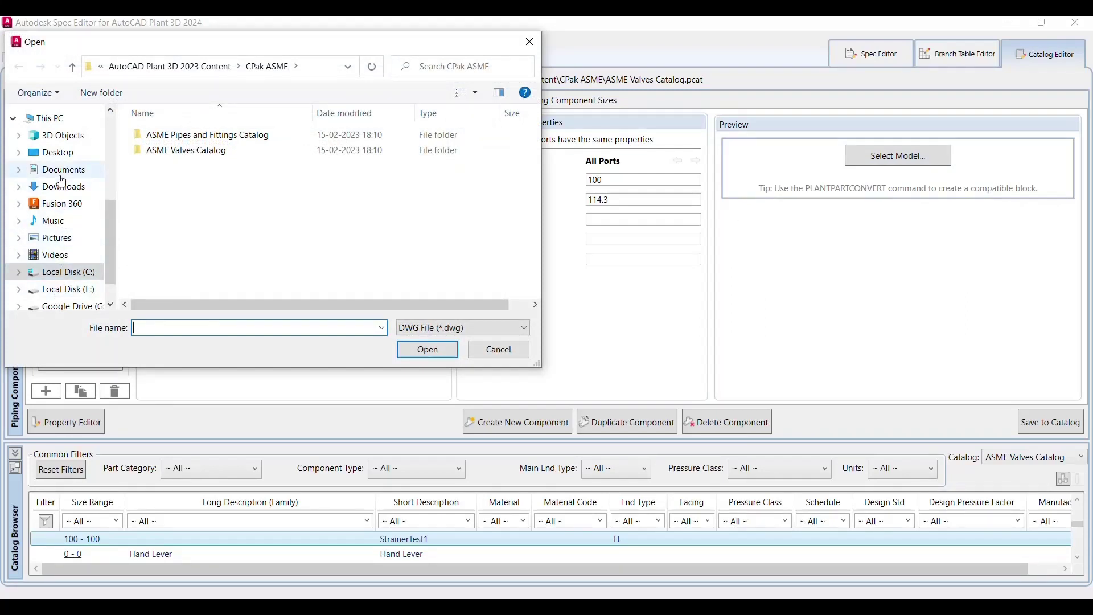
scroll(218, 267, "down", 1)
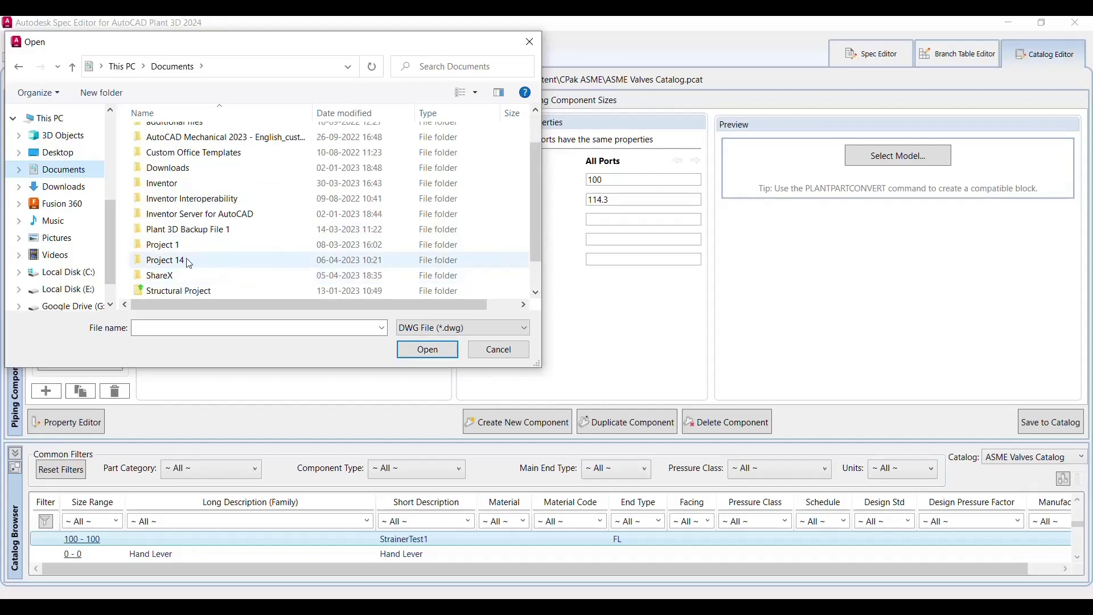
scroll(218, 267, "down", 1)
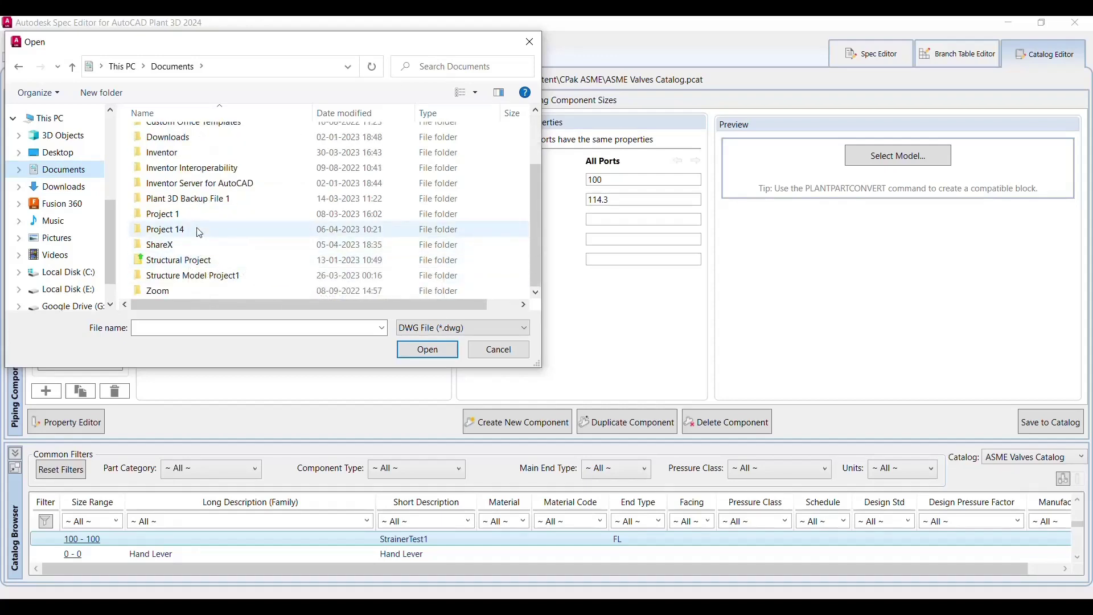
double_click(199, 230)
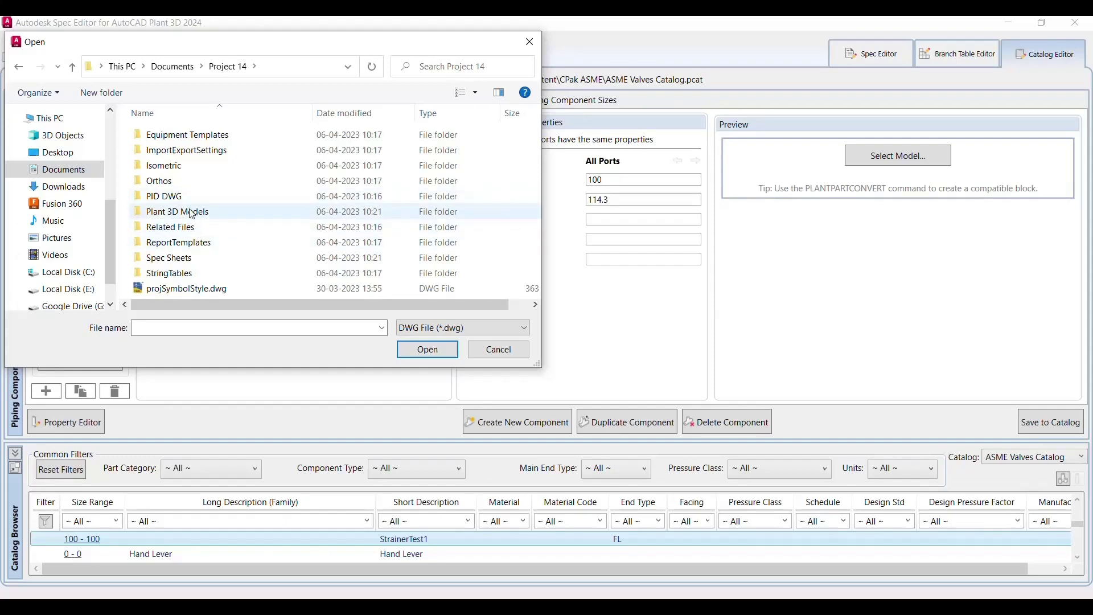
double_click(193, 213)
left_click(170, 136)
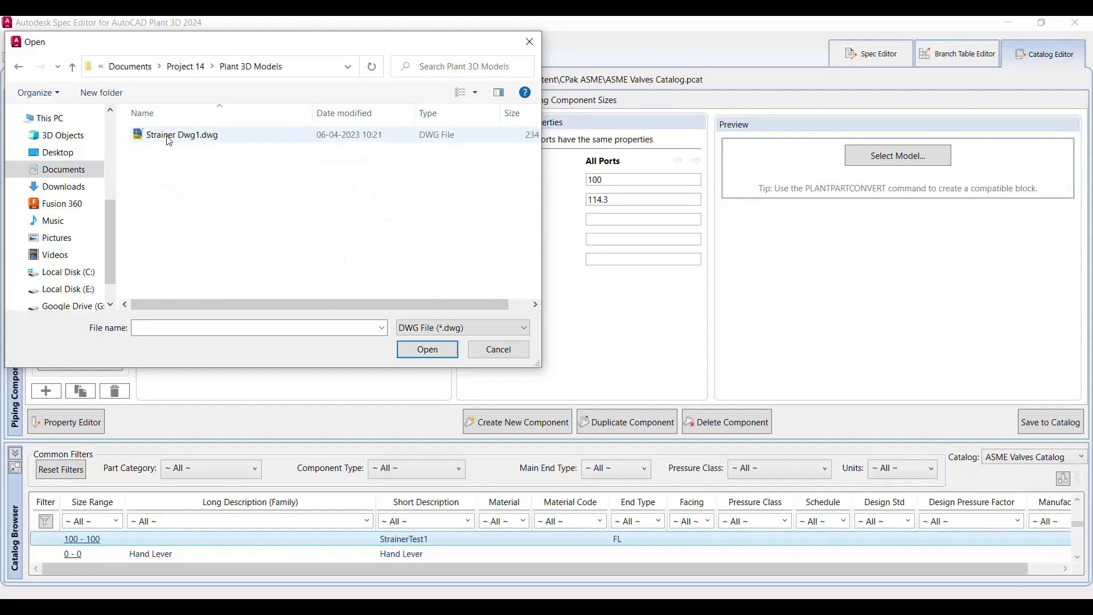
left_click(427, 348)
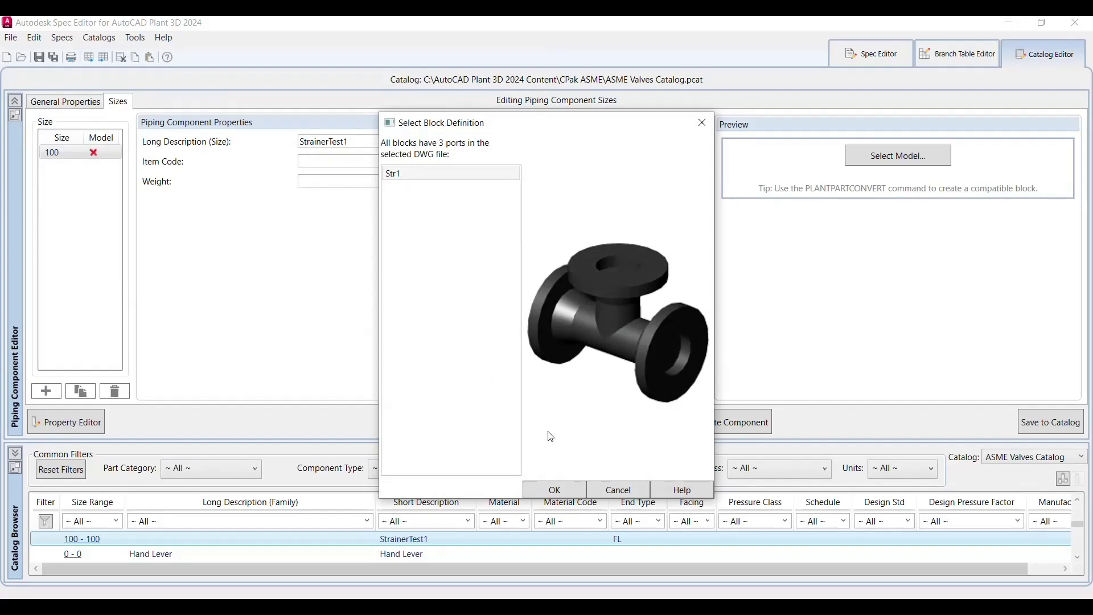
left_click(554, 489)
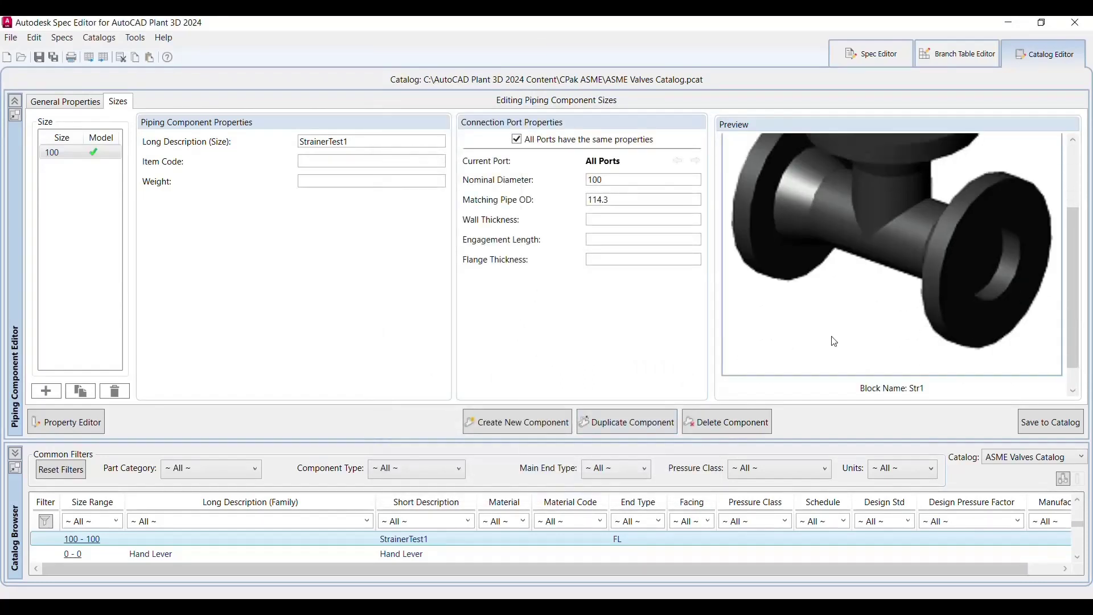
- Review the CS300 spec sheet, then return to StrainerTest1's catalog entry
scroll(832, 337, "down", 1)
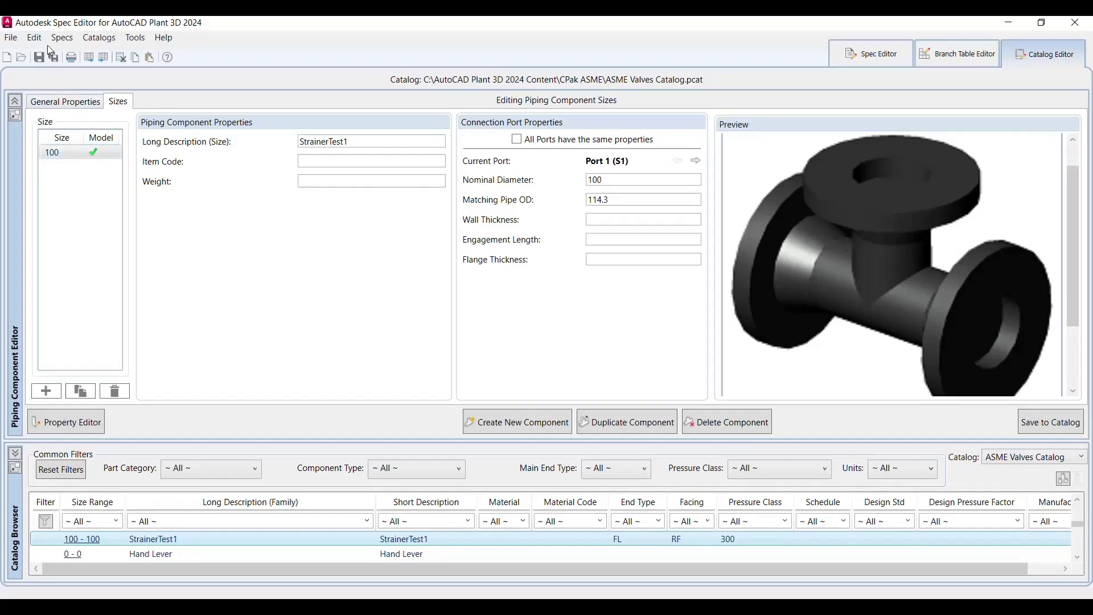
left_click(871, 59)
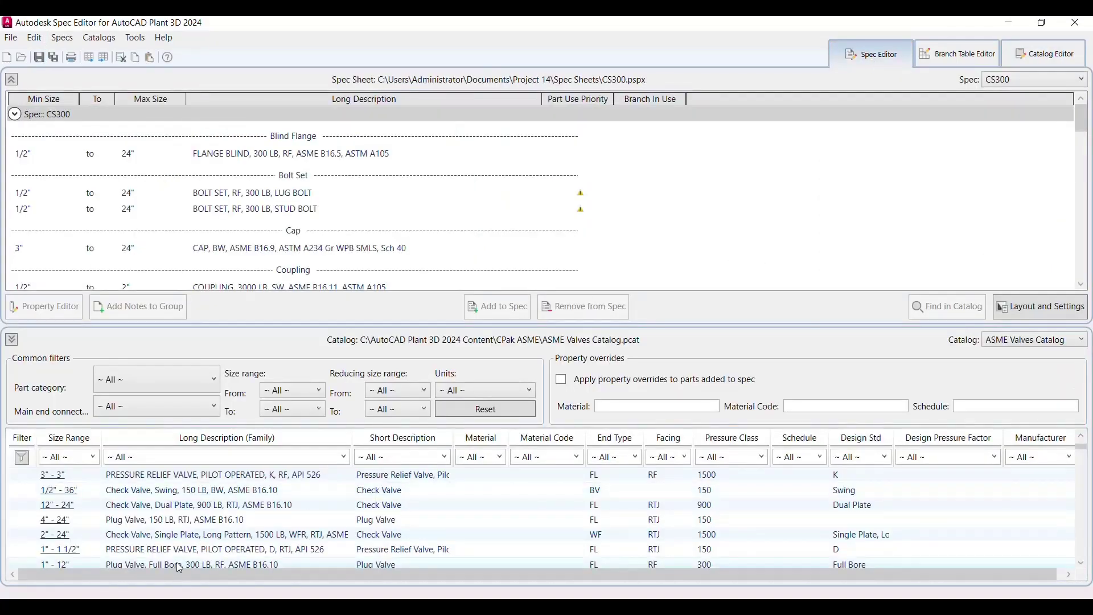
left_click(1037, 52)
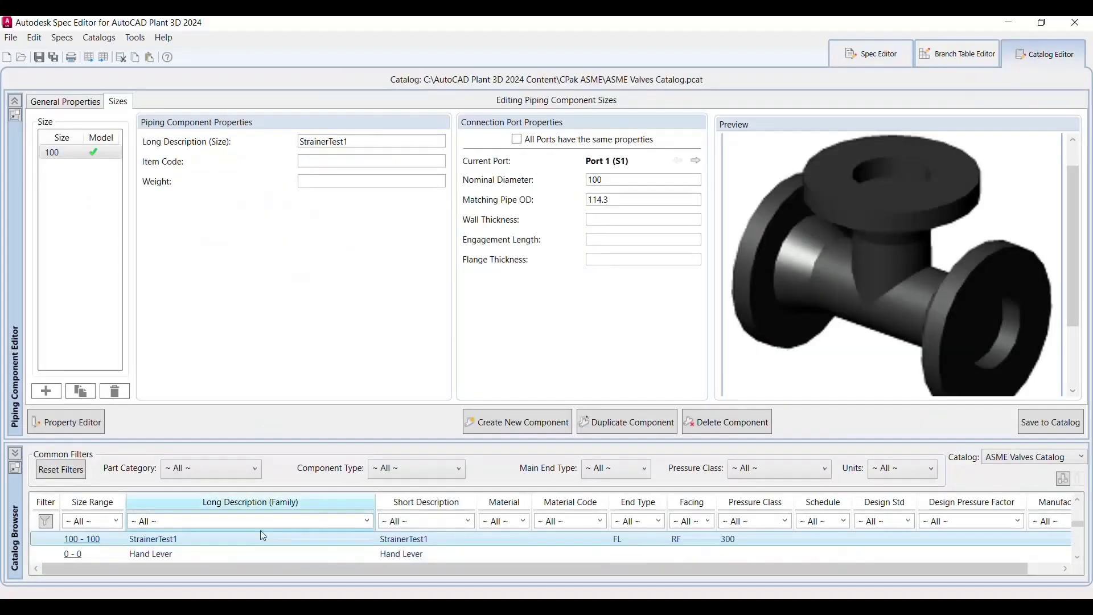
- Add StrainerTest1 from the Catalog Browser to the CS300 spec
right_click(190, 536)
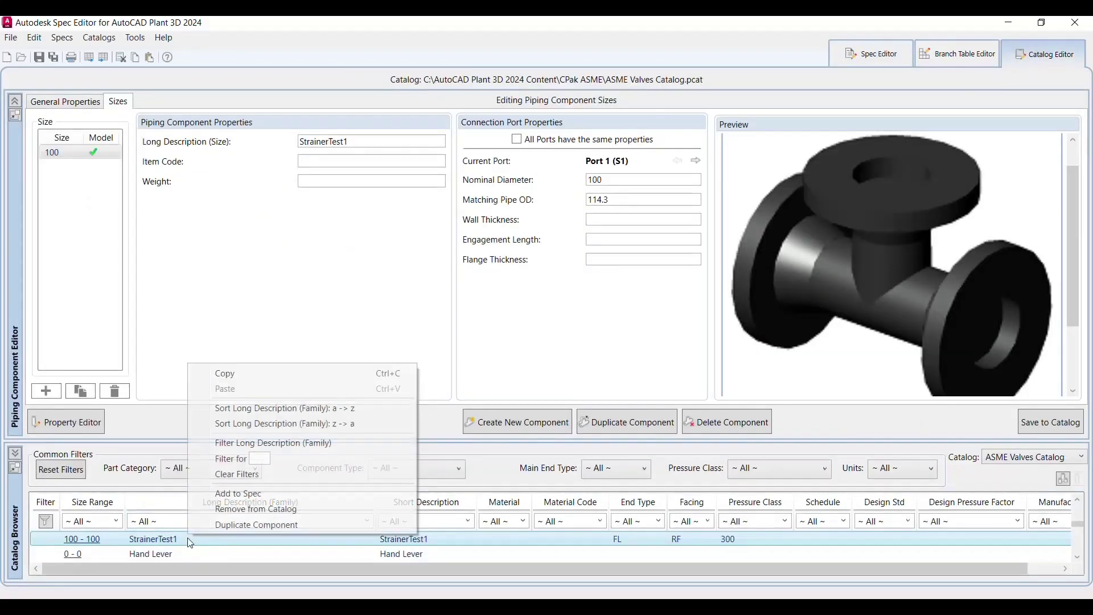
left_click(230, 493)
left_click(395, 244)
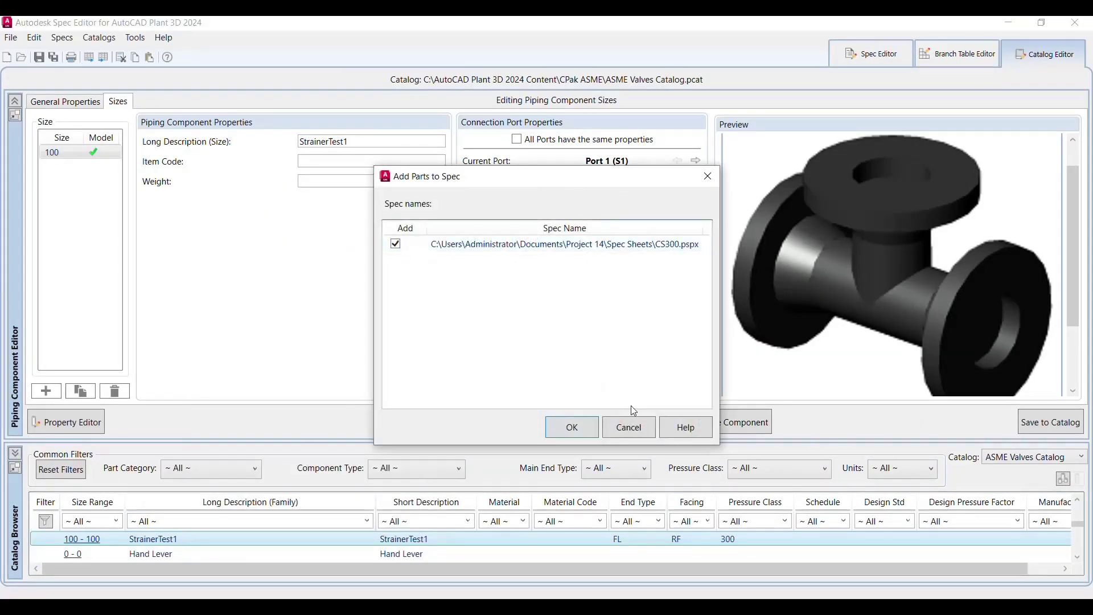
left_click(571, 427)
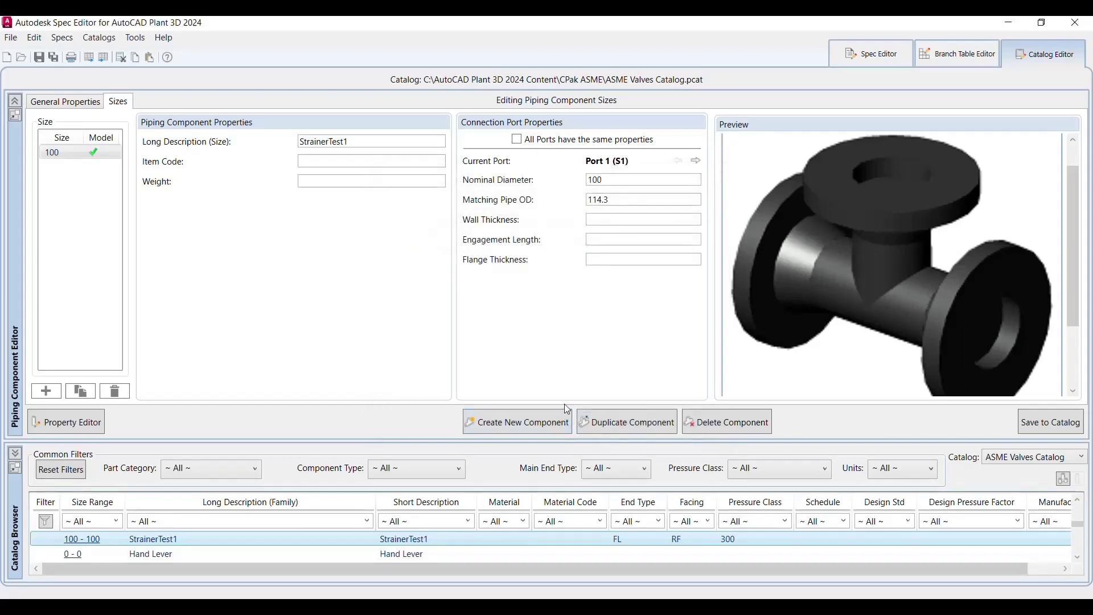
- Scroll through the updated CS300 spec sheet
left_click(891, 59)
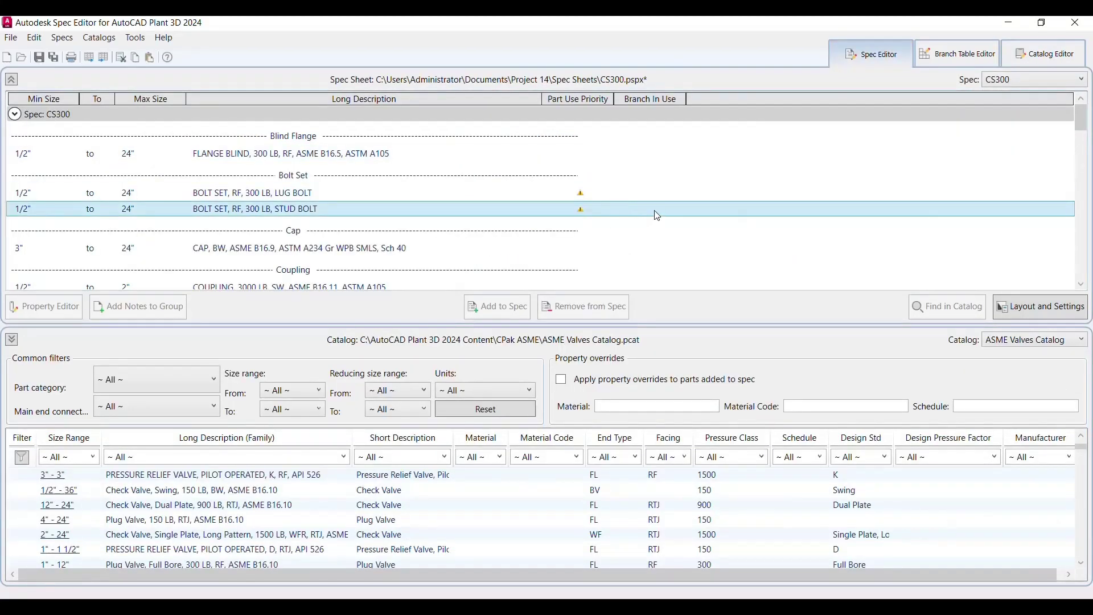
scroll(666, 212, "down", 6)
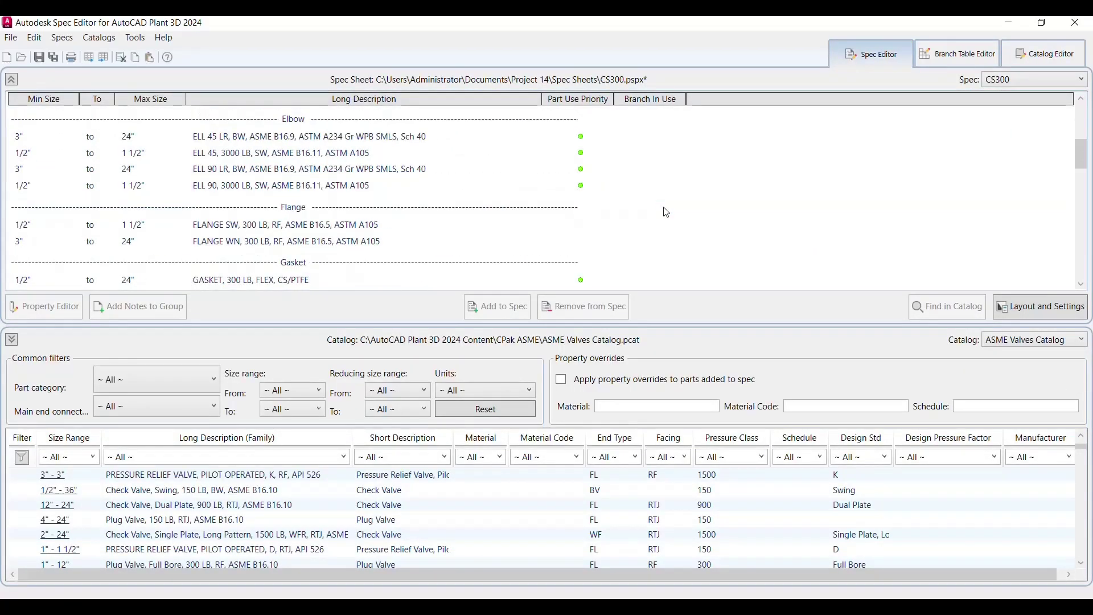
scroll(666, 212, "down", 5)
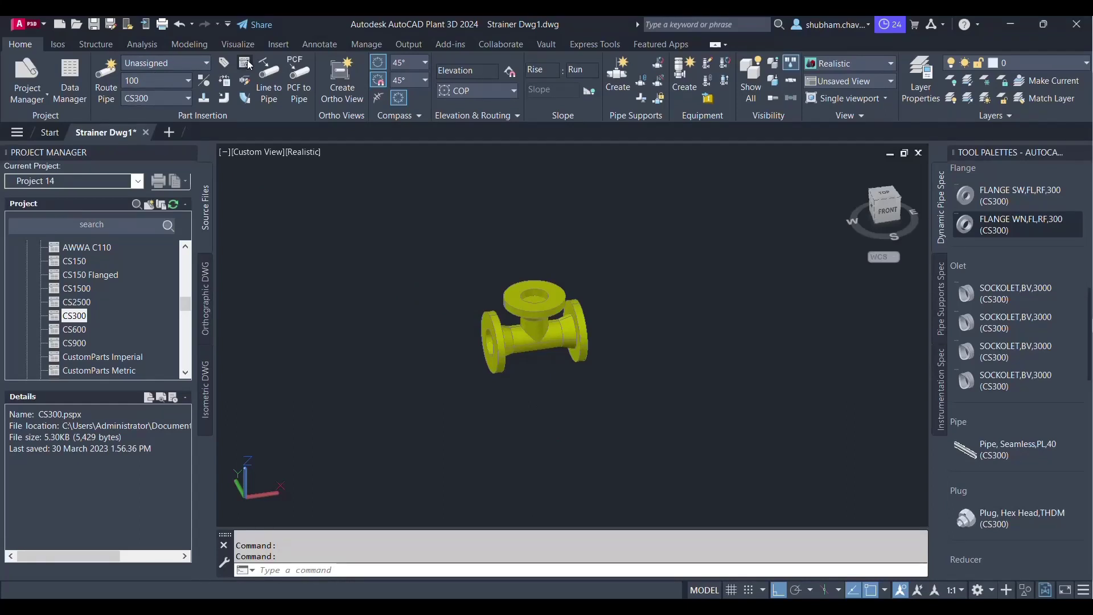
- Select StrainerTest1 from spec CS300 in the Pipe Spec Viewer
left_click(246, 63)
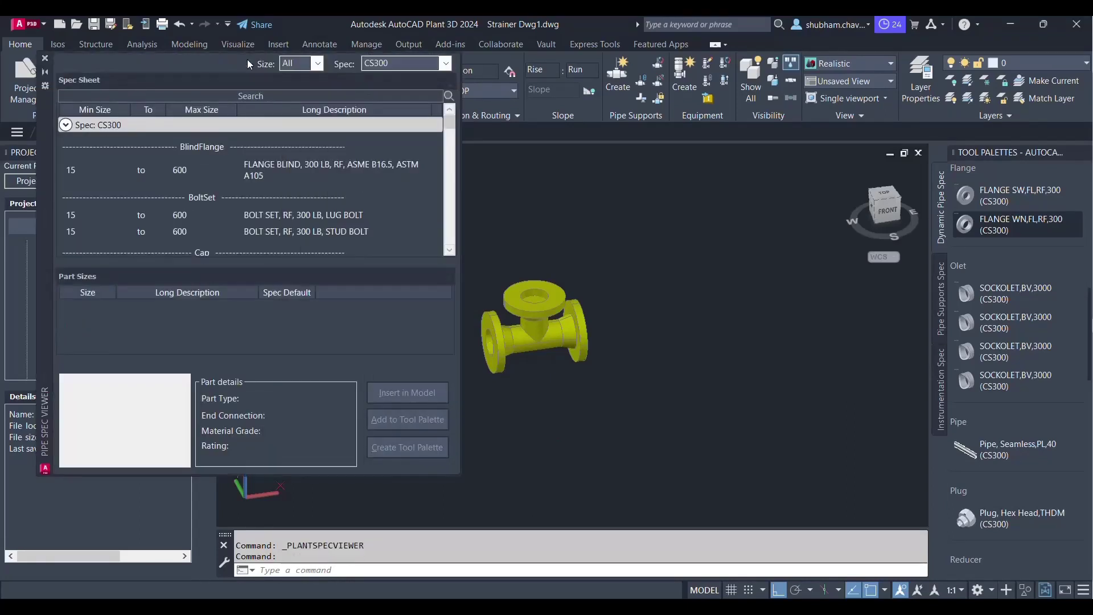
left_click(445, 63)
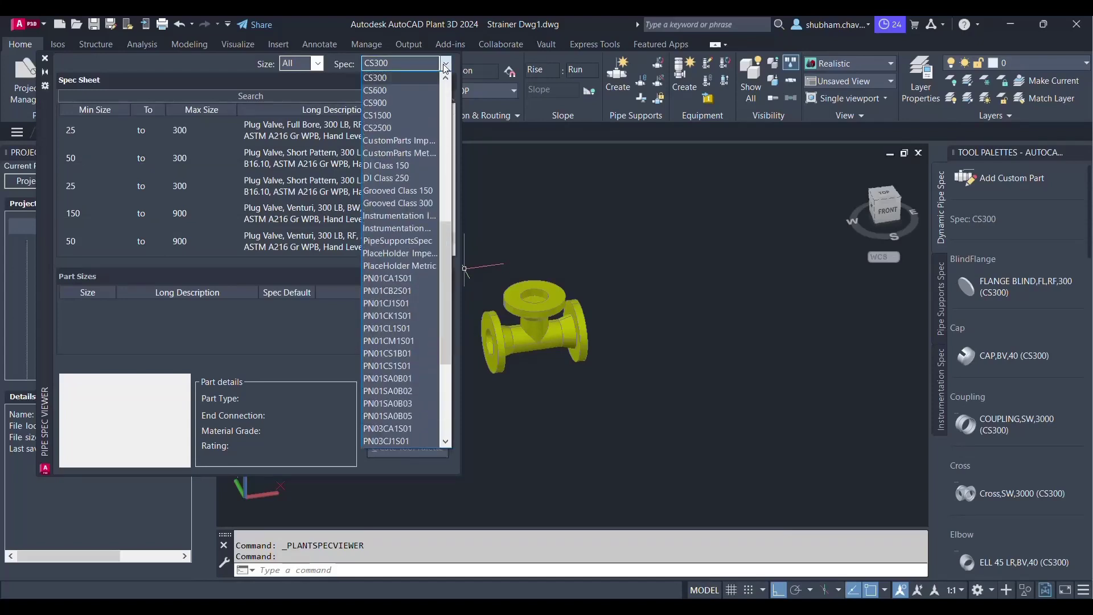
left_click(446, 64)
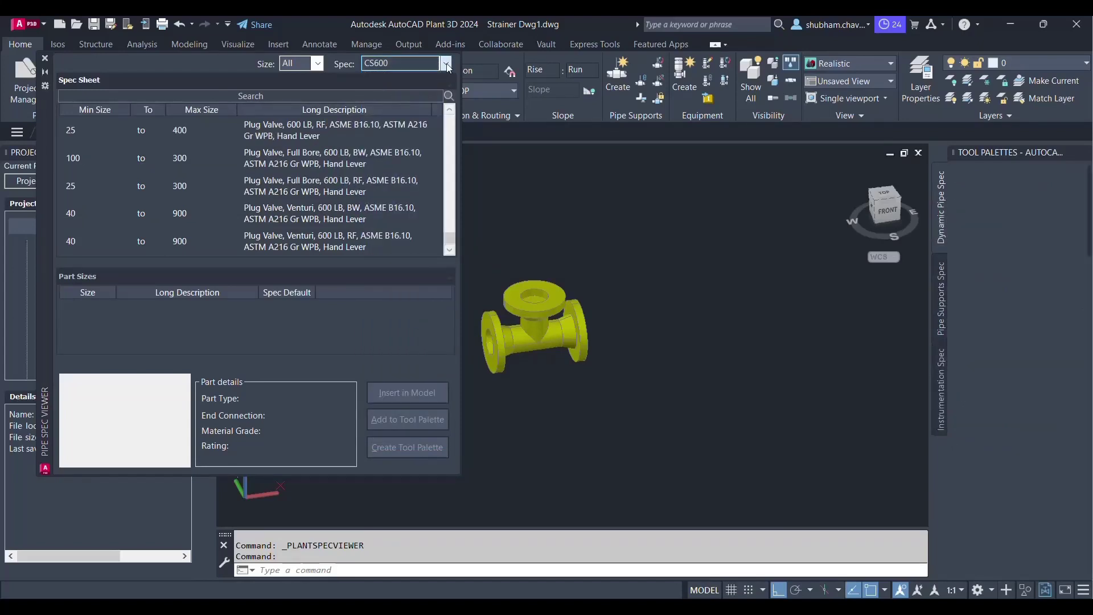
left_click(445, 63)
scroll(401, 88, "up", 1)
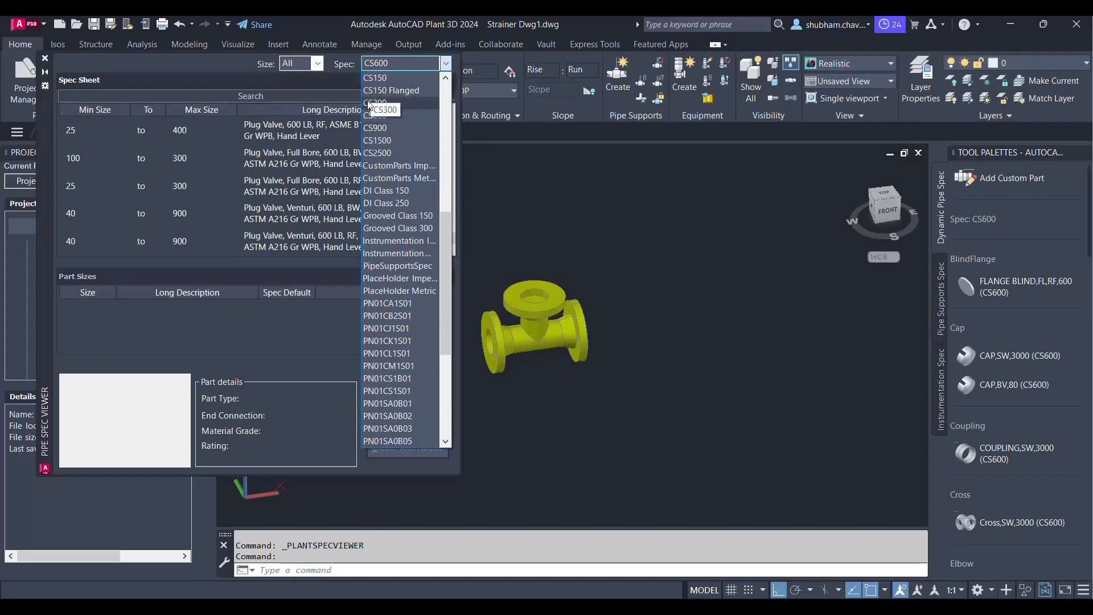
left_click(373, 103)
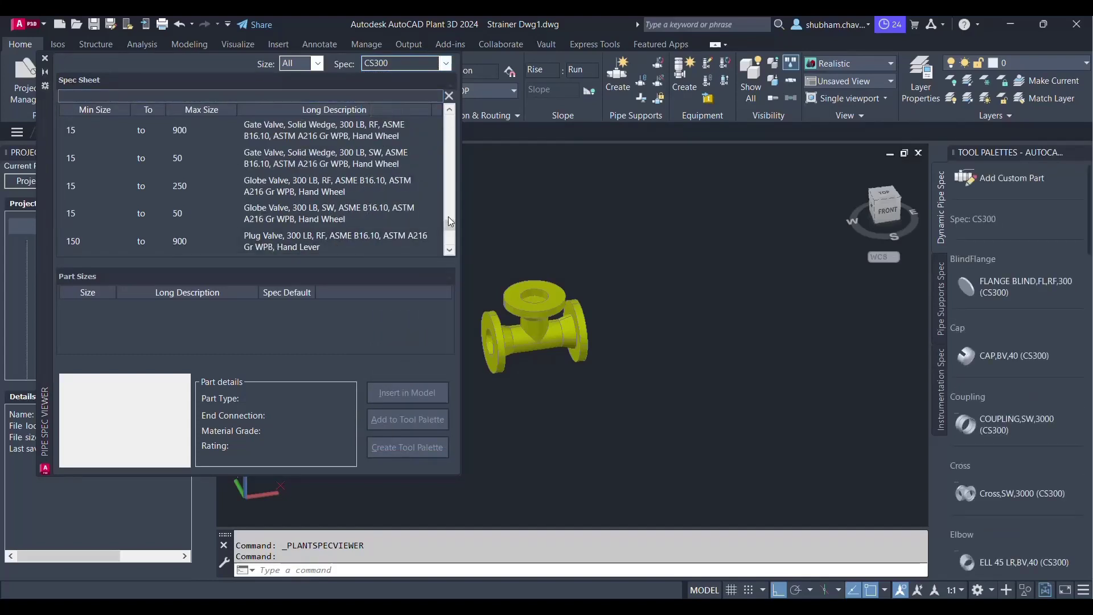
scroll(387, 182, "down", 6)
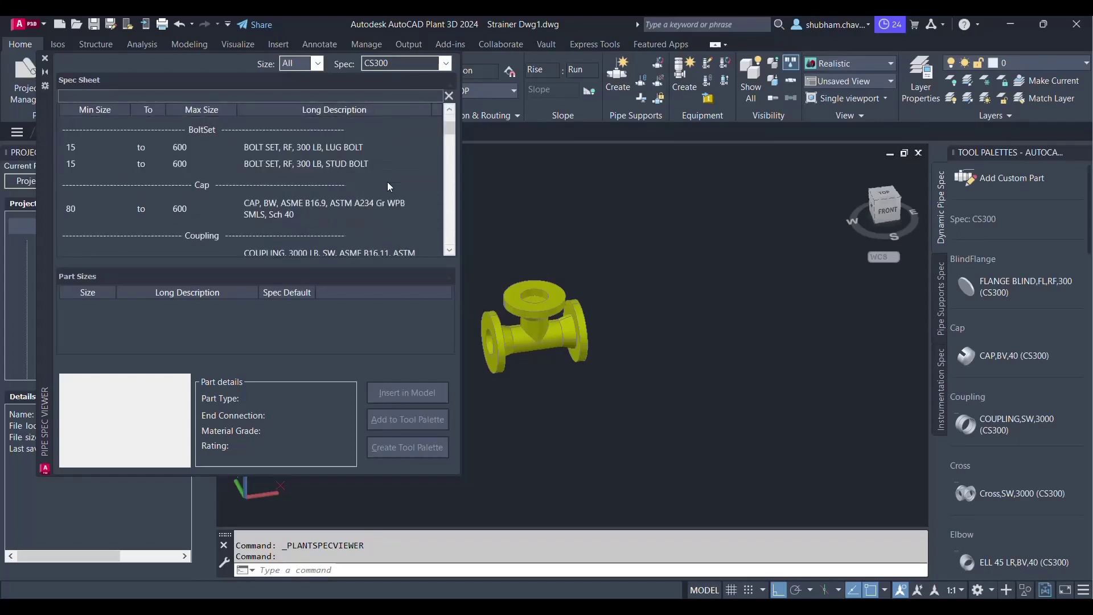
scroll(387, 182, "down", 8)
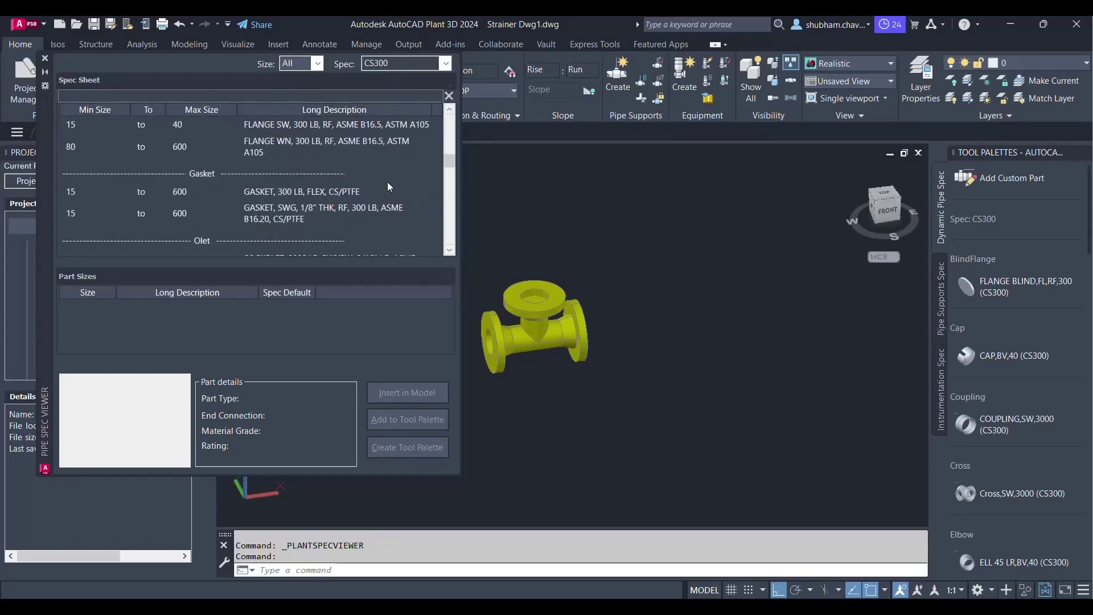
scroll(387, 182, "down", 5)
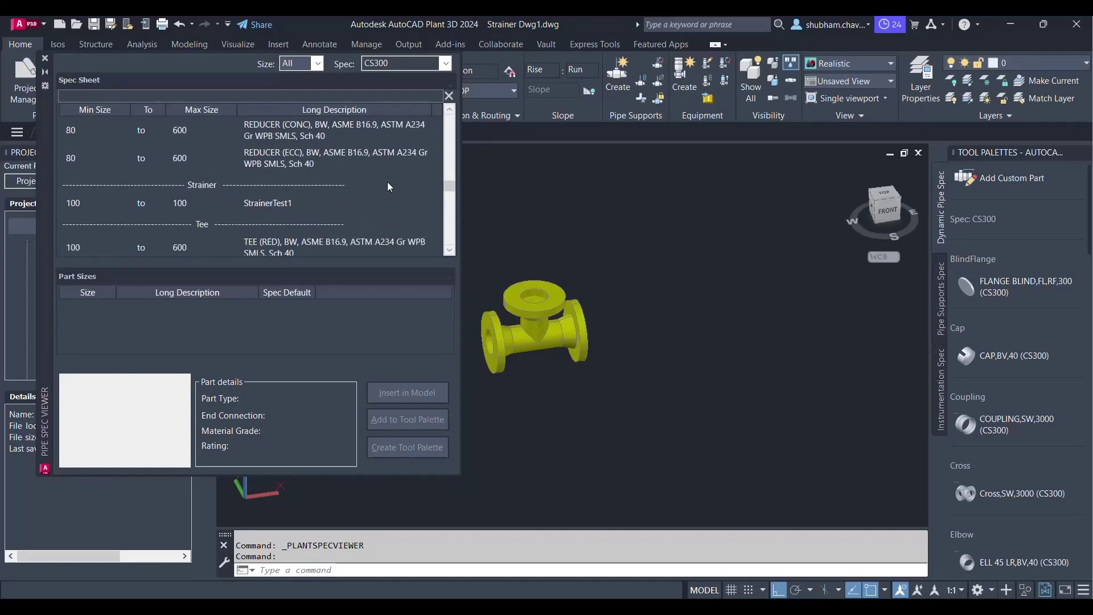
left_click(246, 203)
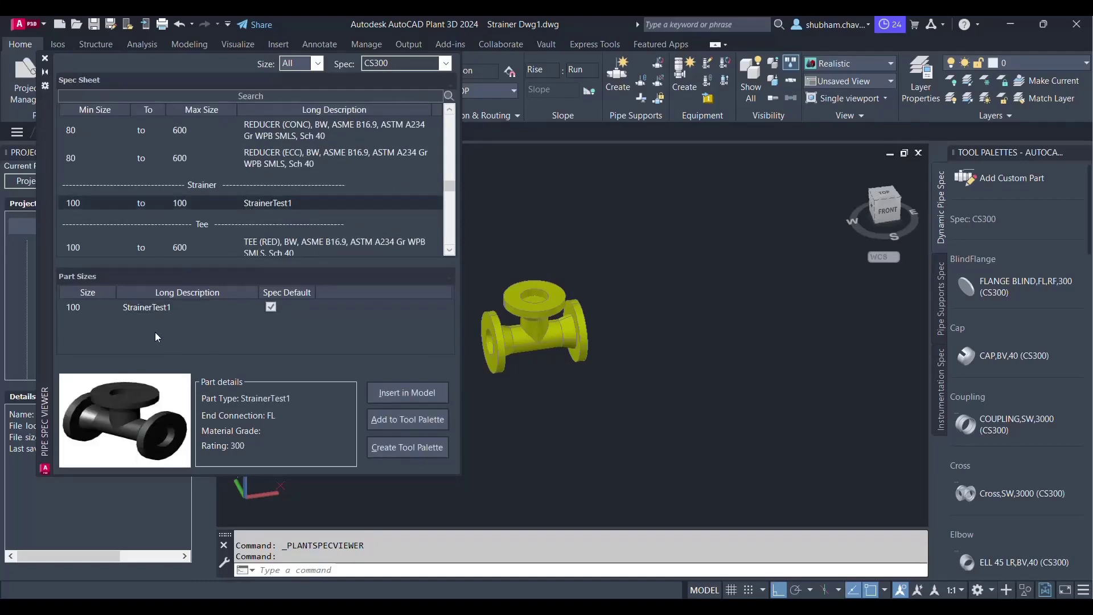
- Insert one StrainerTest1 into the model at a picked point and rotation
left_click(428, 398)
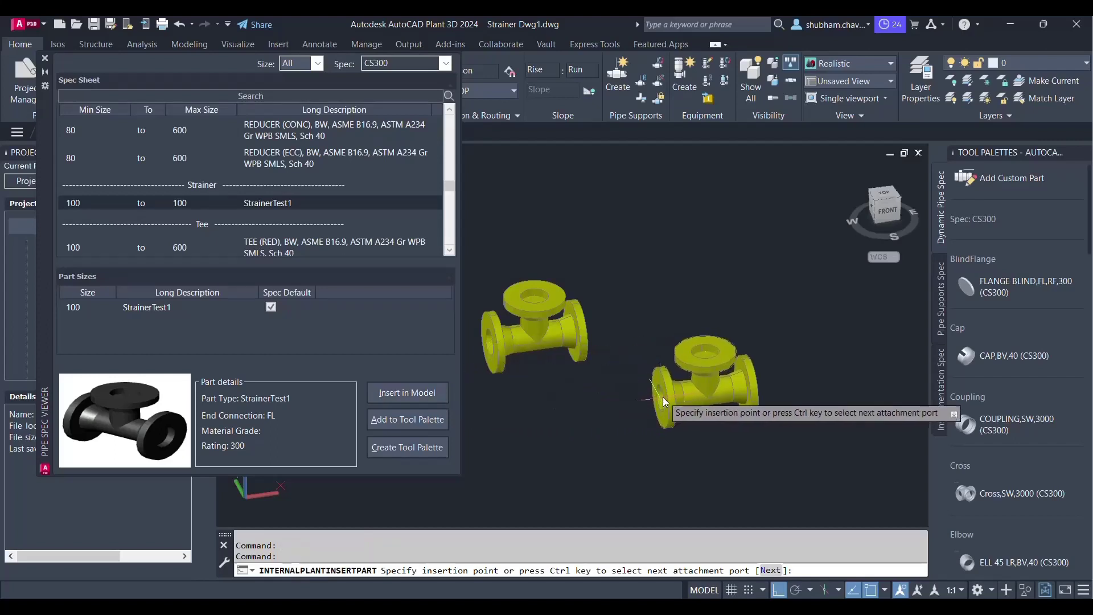
left_click(675, 385)
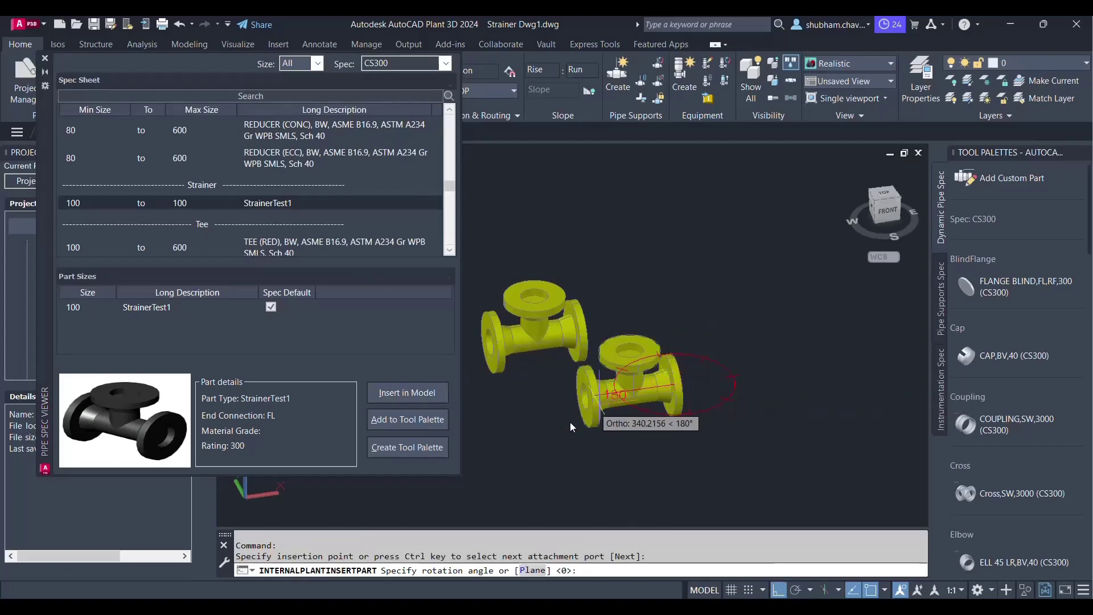
left_click(814, 415)
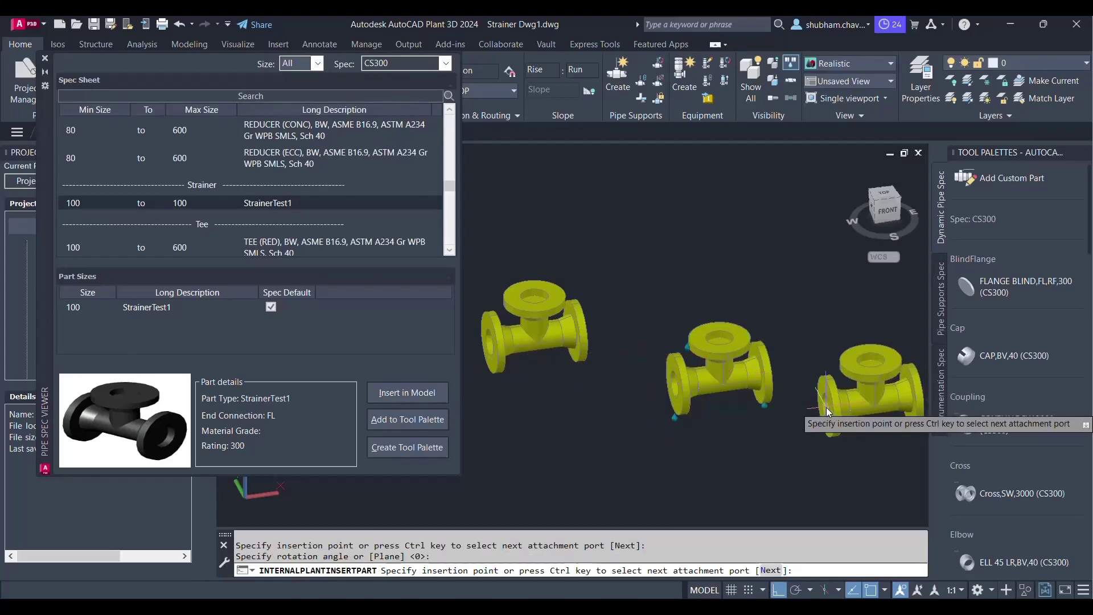
key("Escape")
key("Escape")
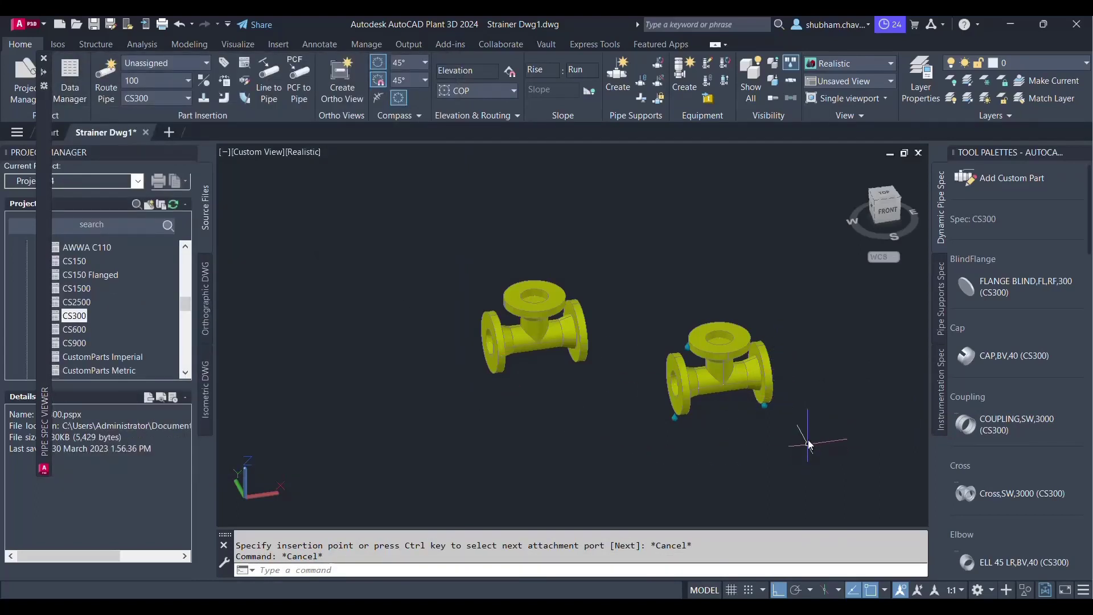
- Move the new strainer to a position away from the first one
middle_click_drag(816, 449, 669, 394, "shift")
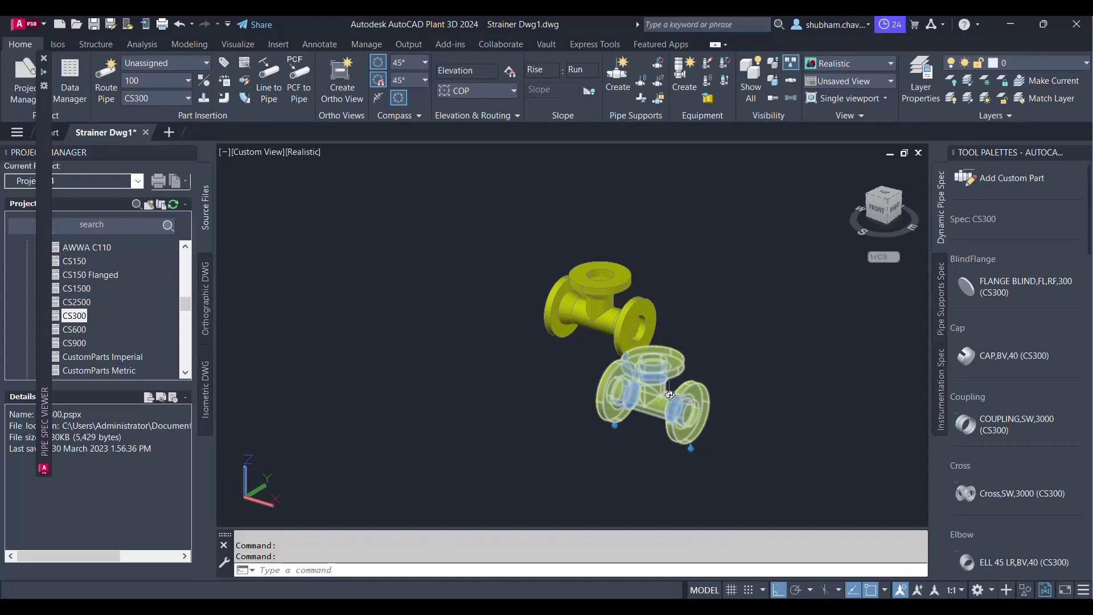
left_click(670, 395)
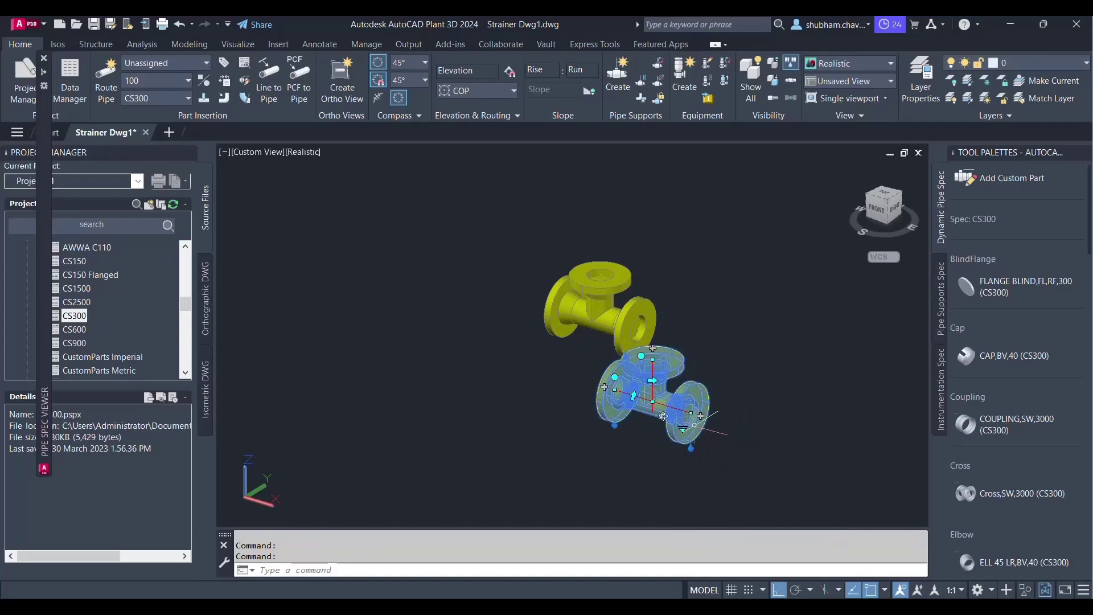
left_click(651, 402)
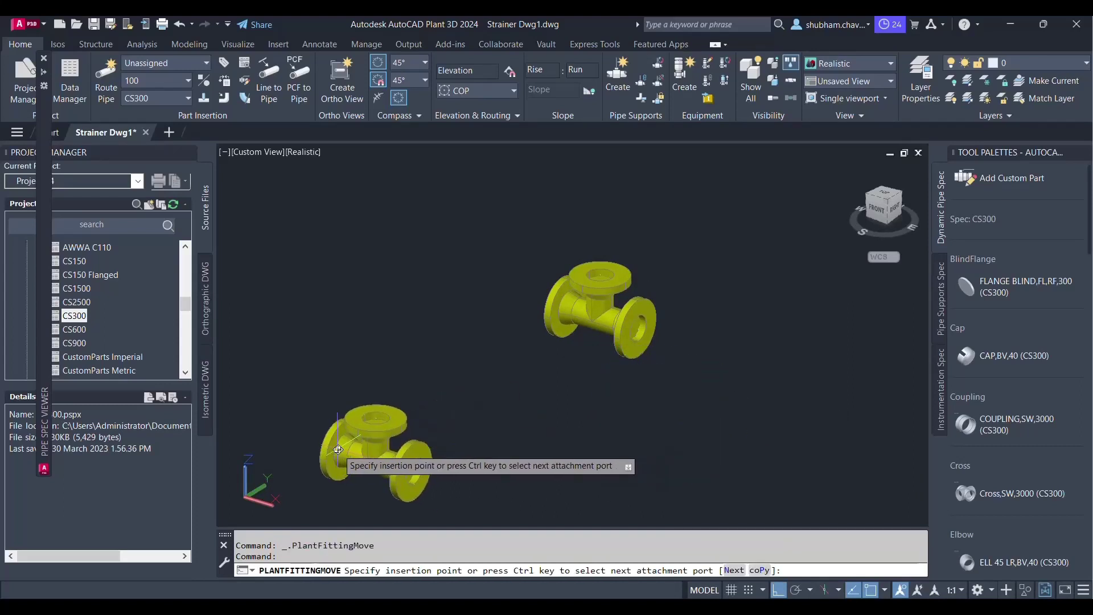
left_click(337, 448)
middle_click_drag(524, 446, 709, 256)
scroll(632, 250, "up", 5)
- Start routing pipe from the strainer's open end
middle_click_drag(724, 334, 585, 334)
left_click(593, 333)
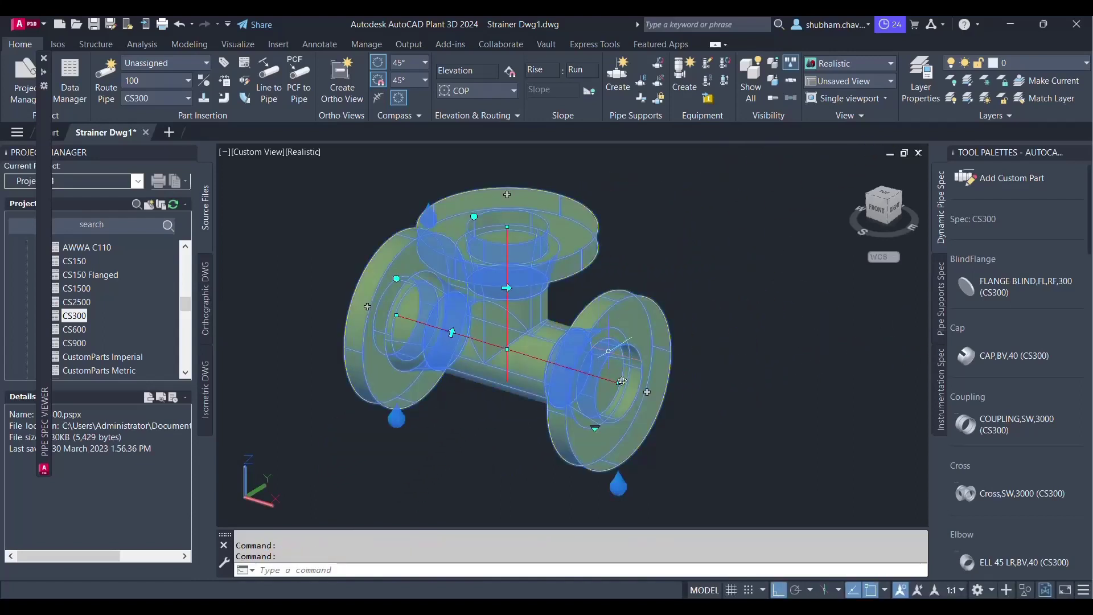
left_click(646, 392)
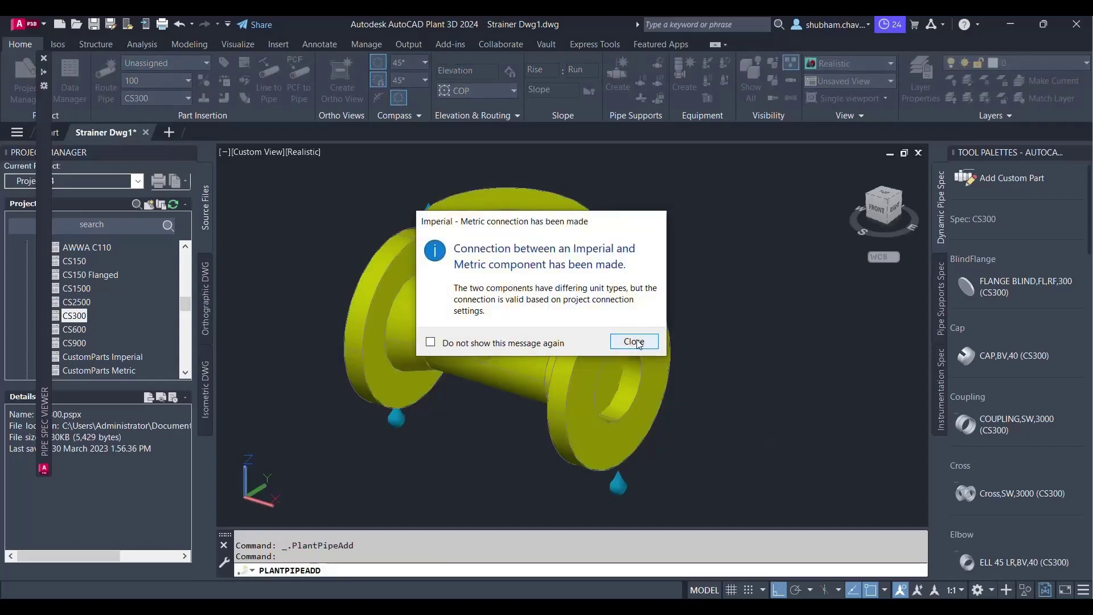
- Dismiss the imperial-metric connection message and open Project 14's setup
left_click(636, 340)
left_click(631, 340)
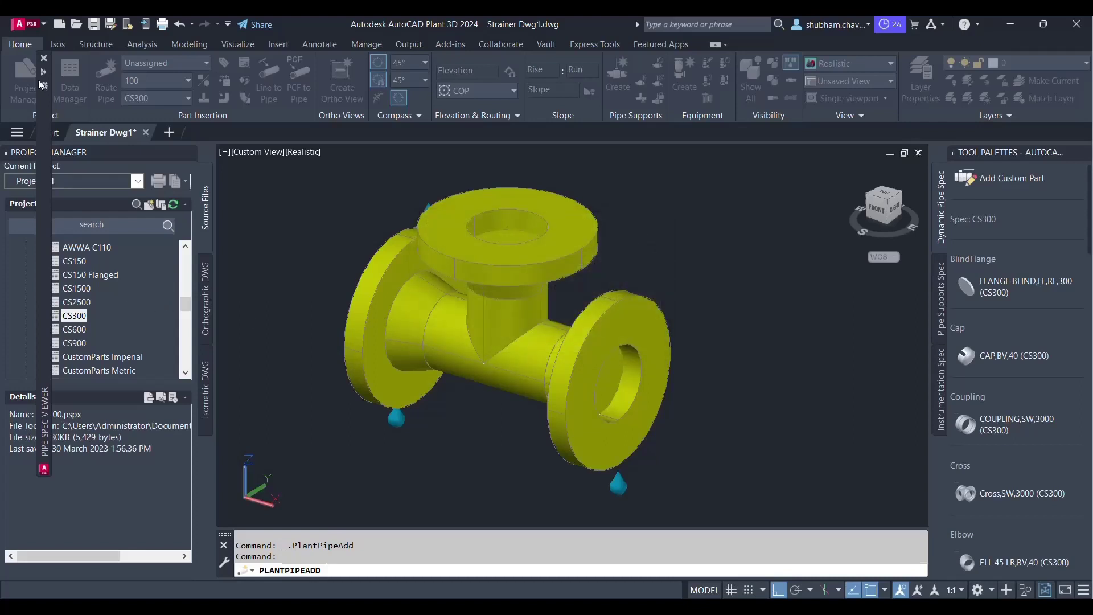
right_click(59, 247)
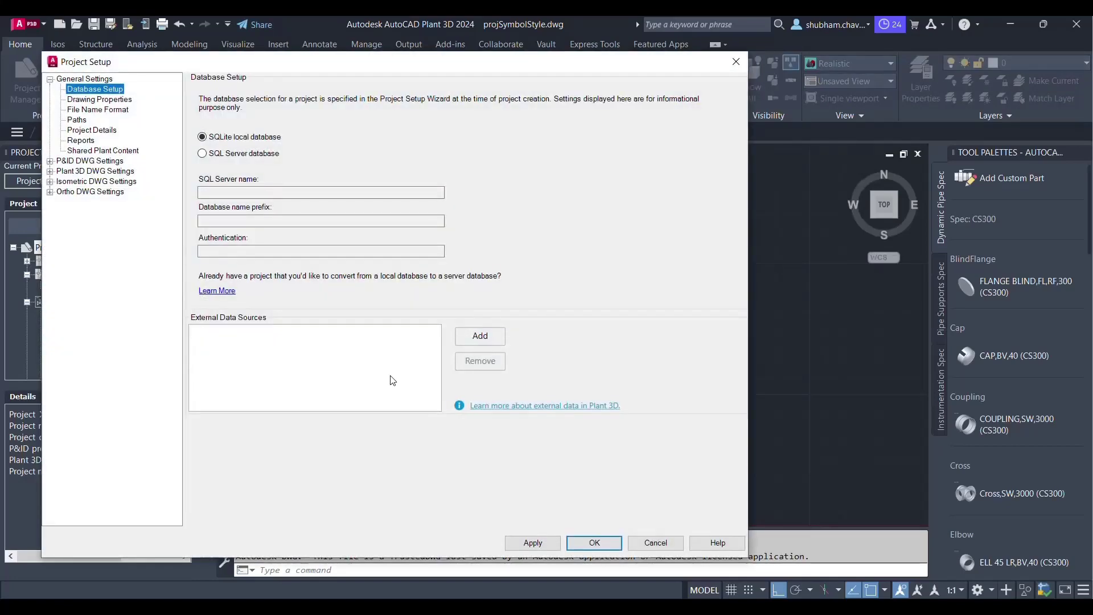
- Enable imperial-to-metric connections for the Flanged joint in Piping Connection Settings
left_click(50, 172)
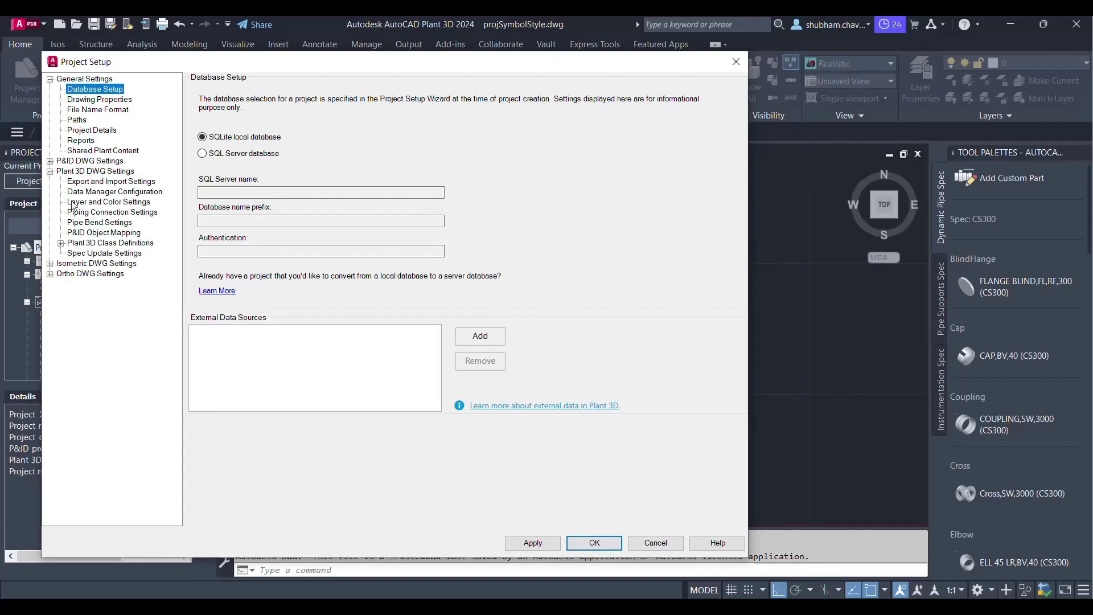
left_click(95, 214)
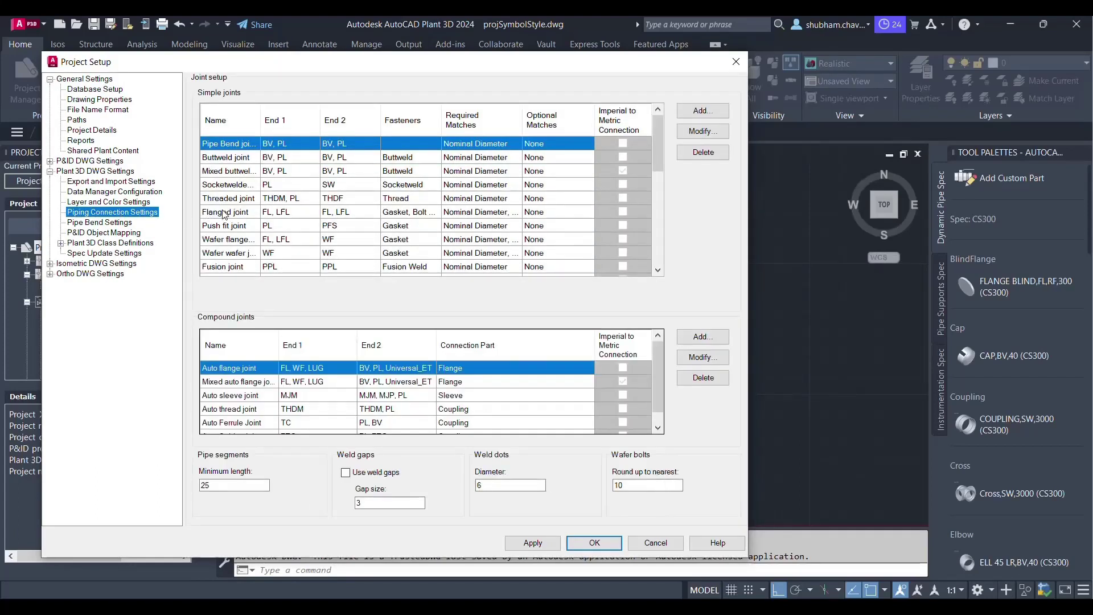
left_click(225, 214)
left_click(703, 130)
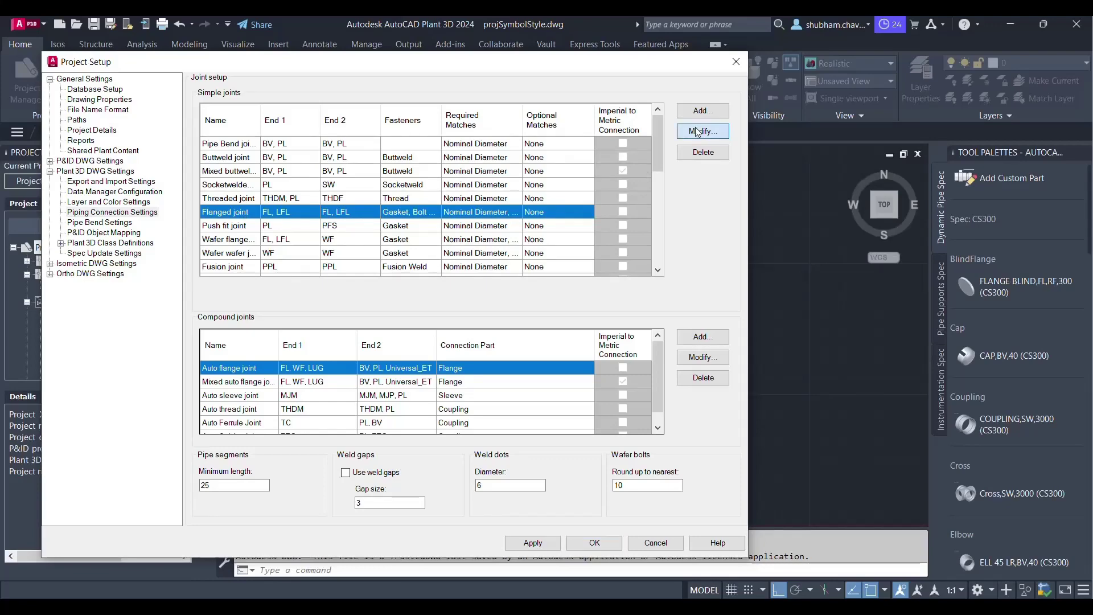
left_click(235, 160)
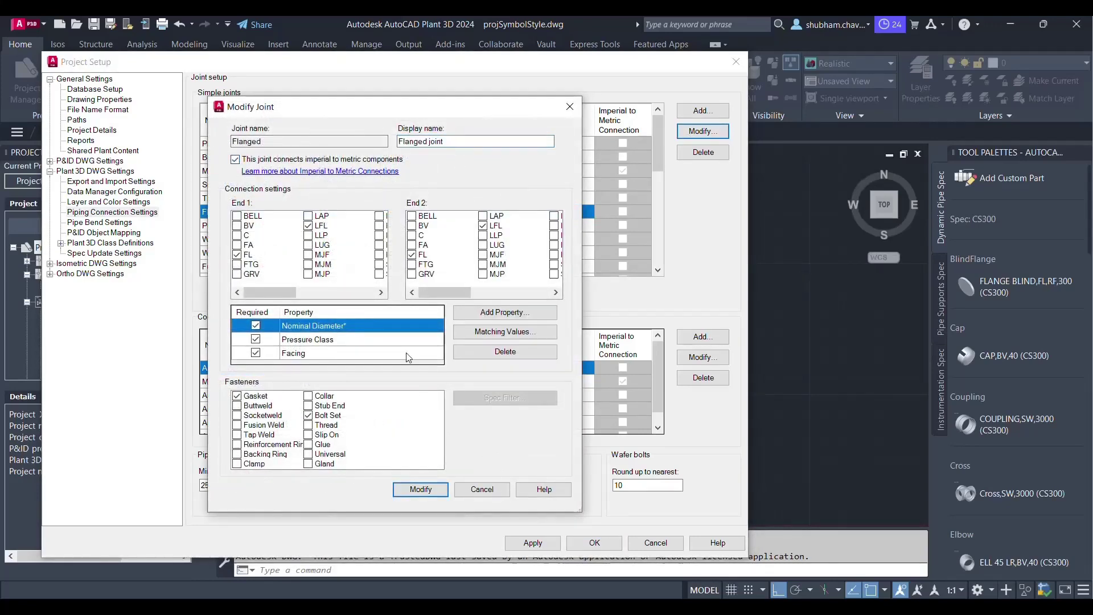
left_click(421, 489)
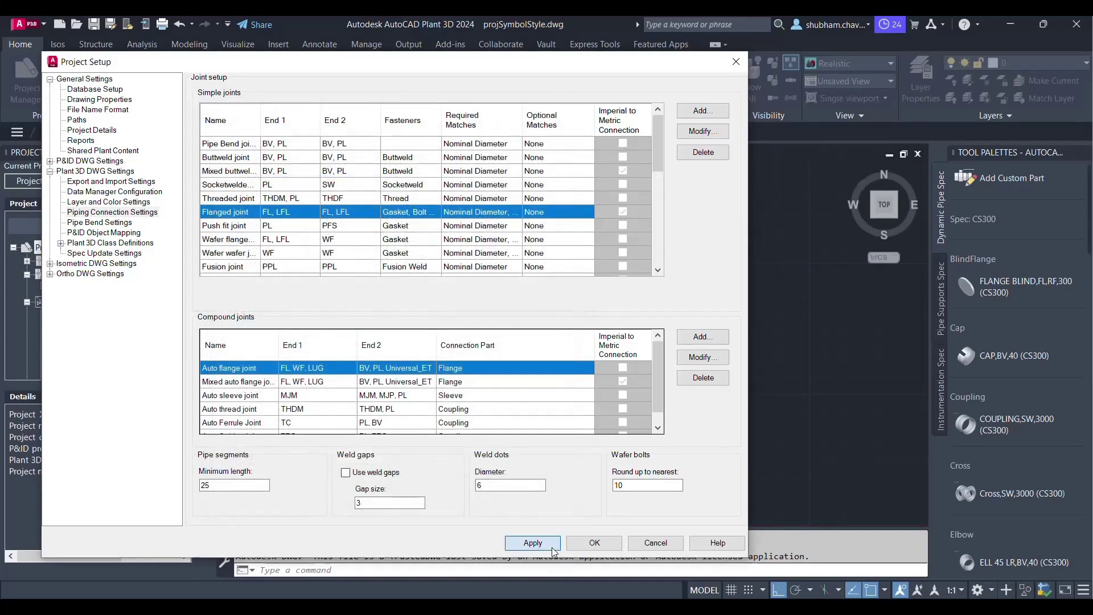
left_click(552, 545)
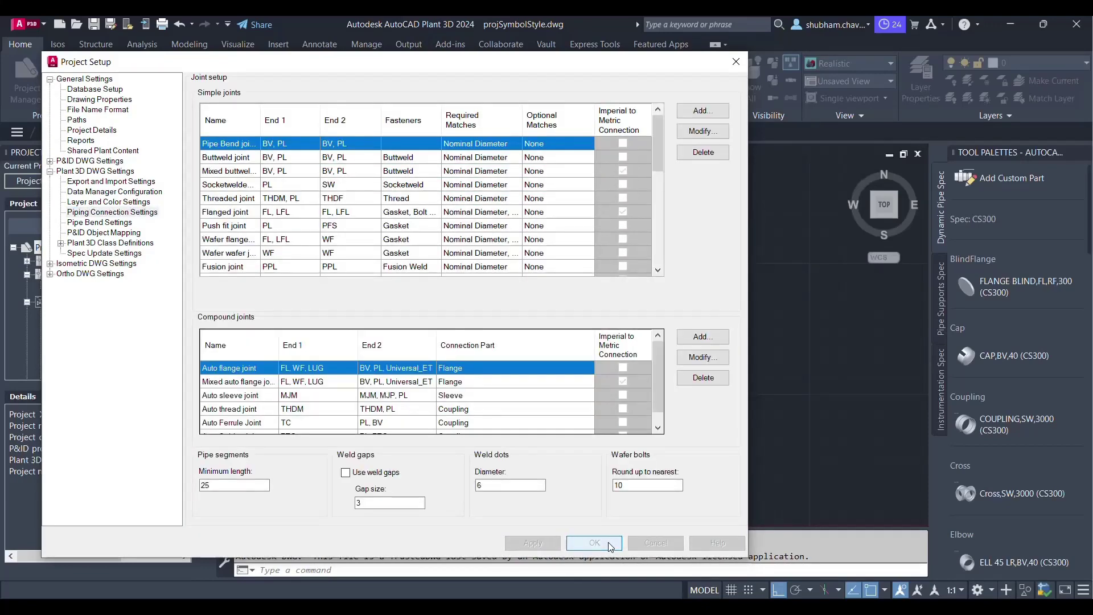
left_click(609, 541)
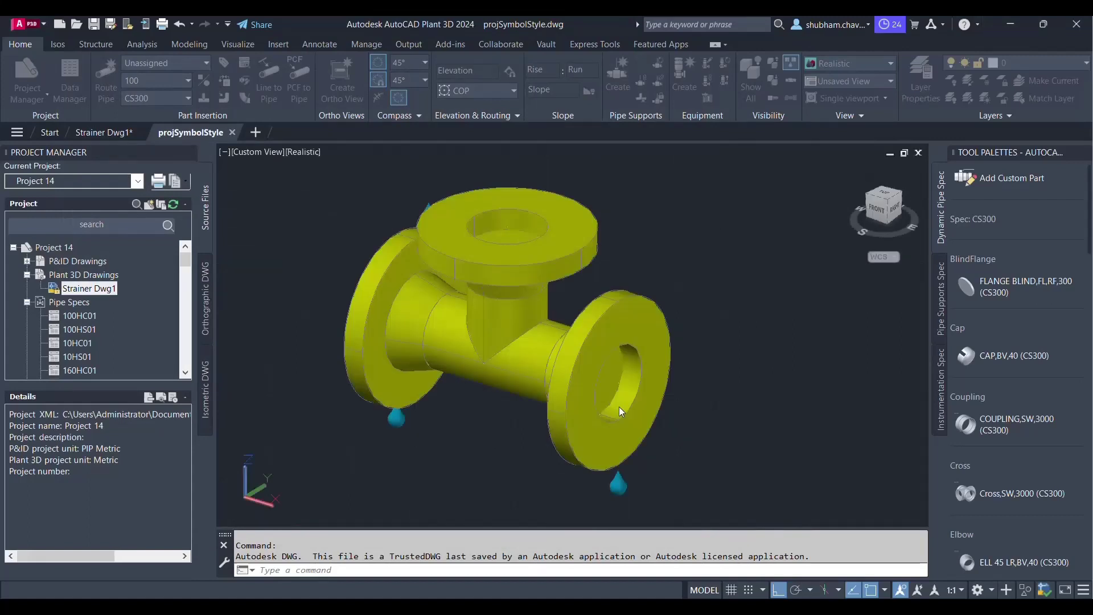
- Route a straight pipe from the lower strainer's first flanged end
scroll(749, 408, "down", 2)
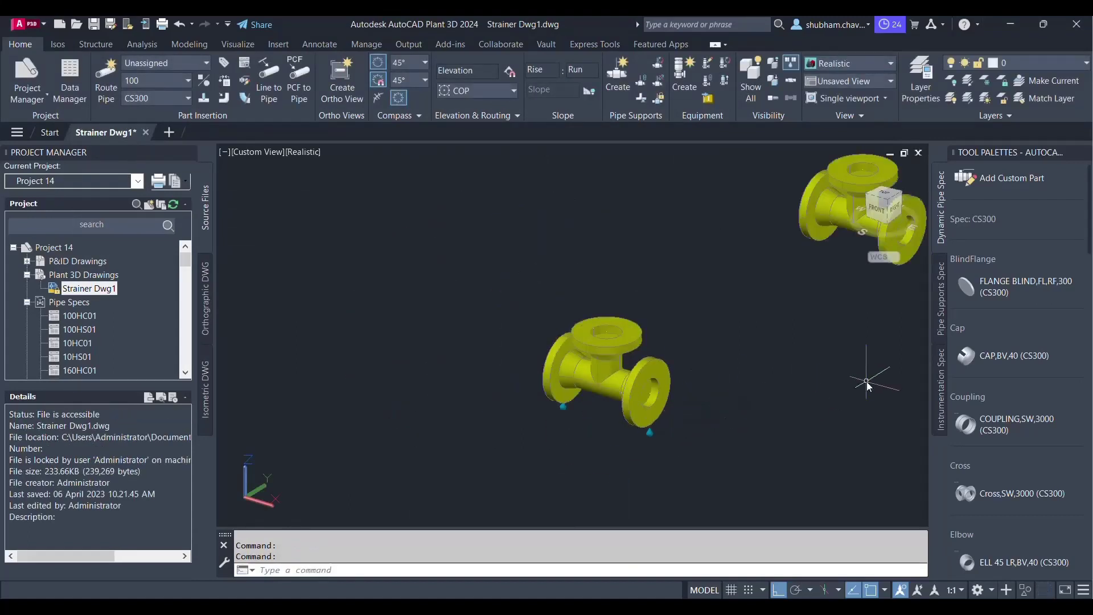
middle_click_drag(865, 378, 735, 382)
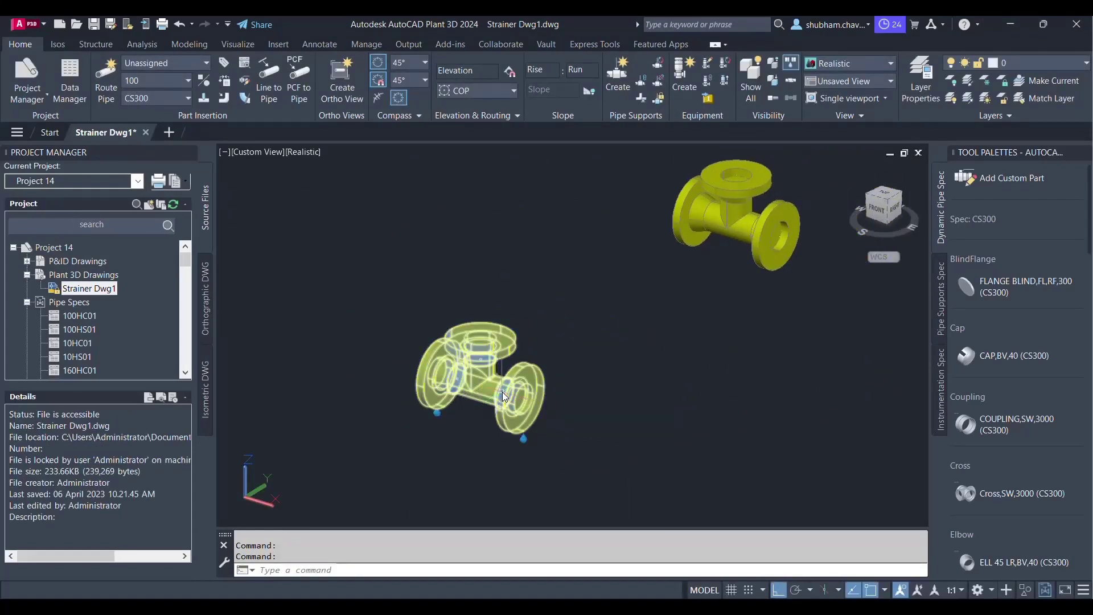
left_click(502, 391)
left_click(535, 403)
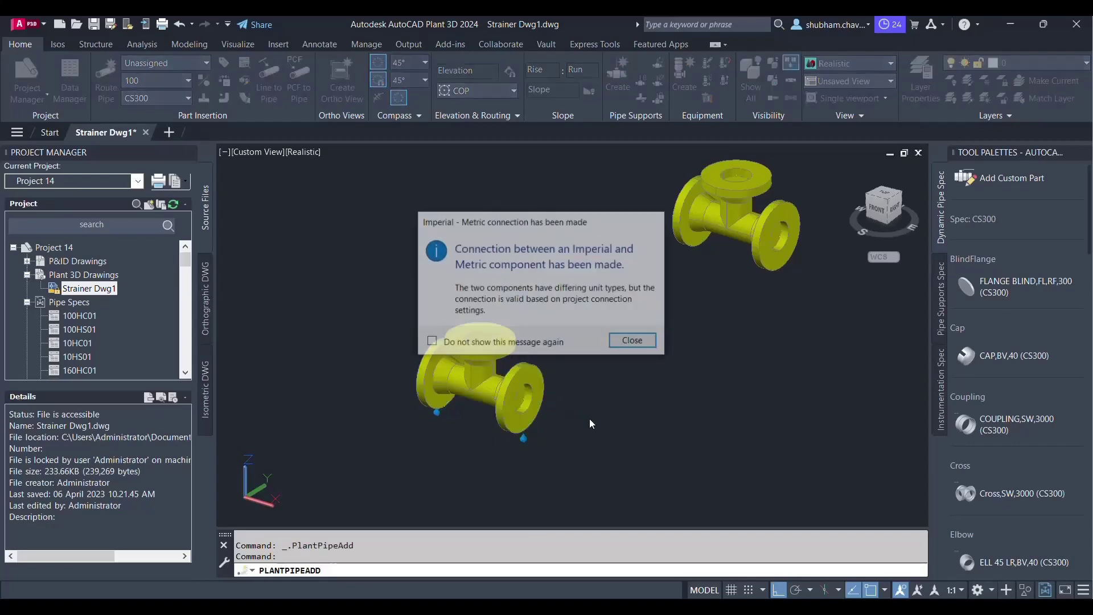
left_click(632, 342)
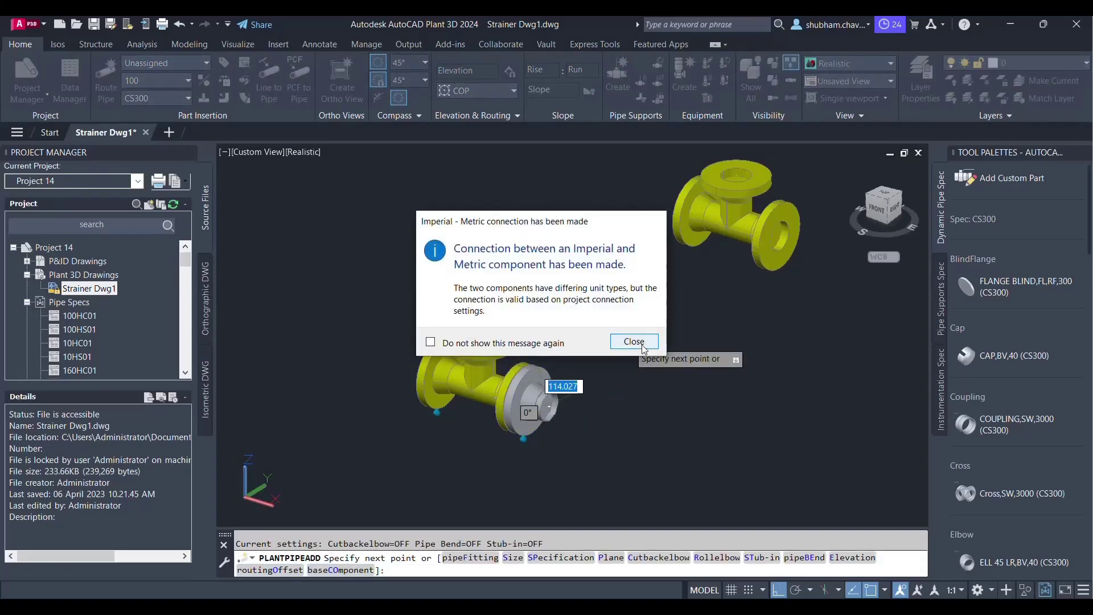
left_click(642, 344)
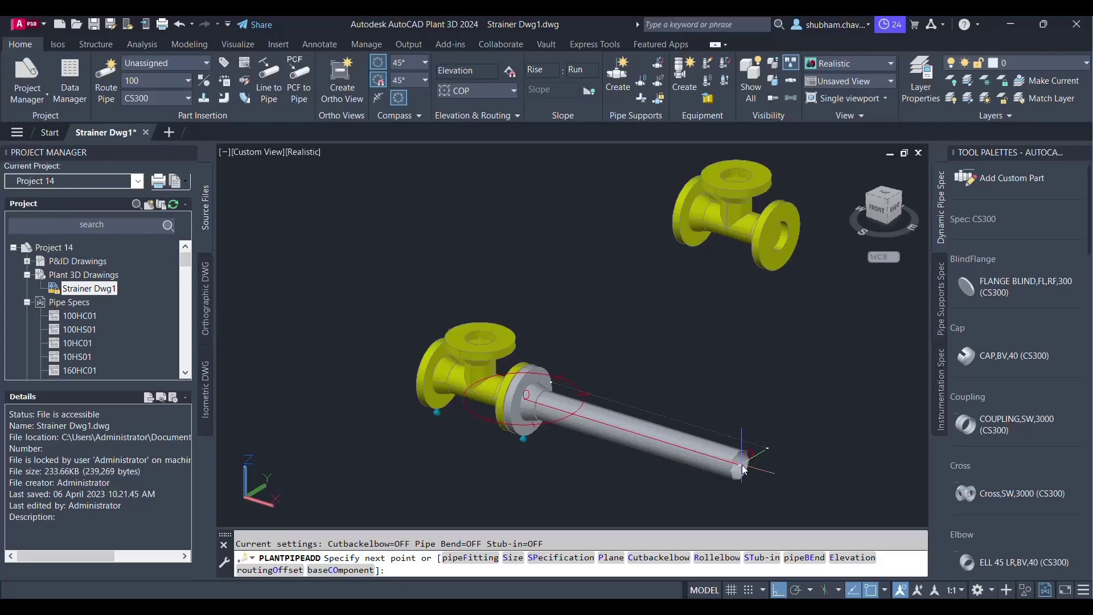
left_click(743, 470)
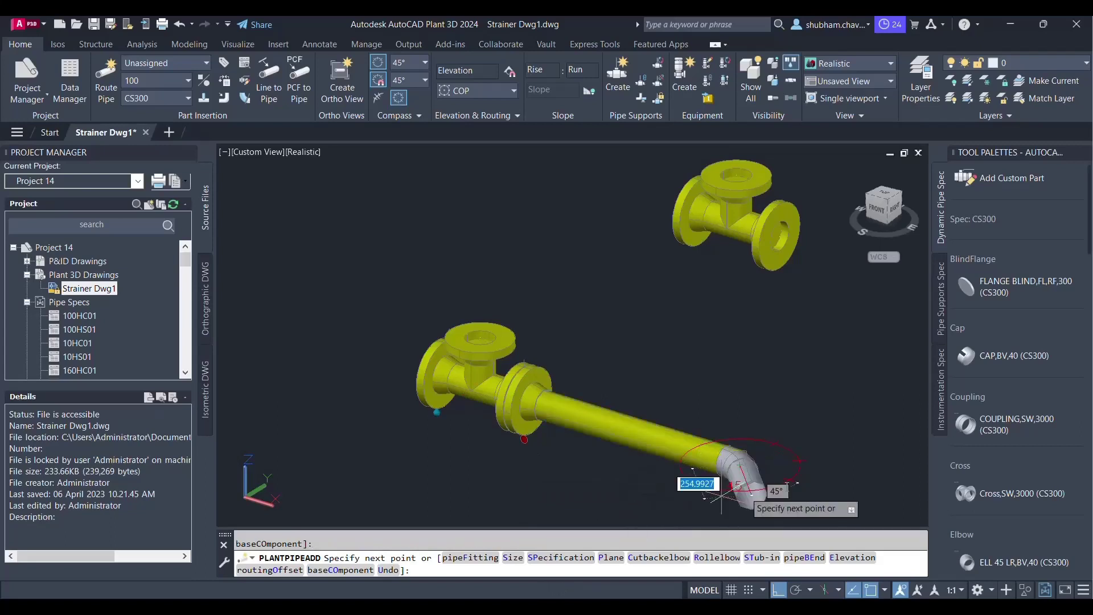
key("Escape")
- Route pipe from the strainer's other end, turning through a 90° elbow
scroll(797, 461, "down", 3)
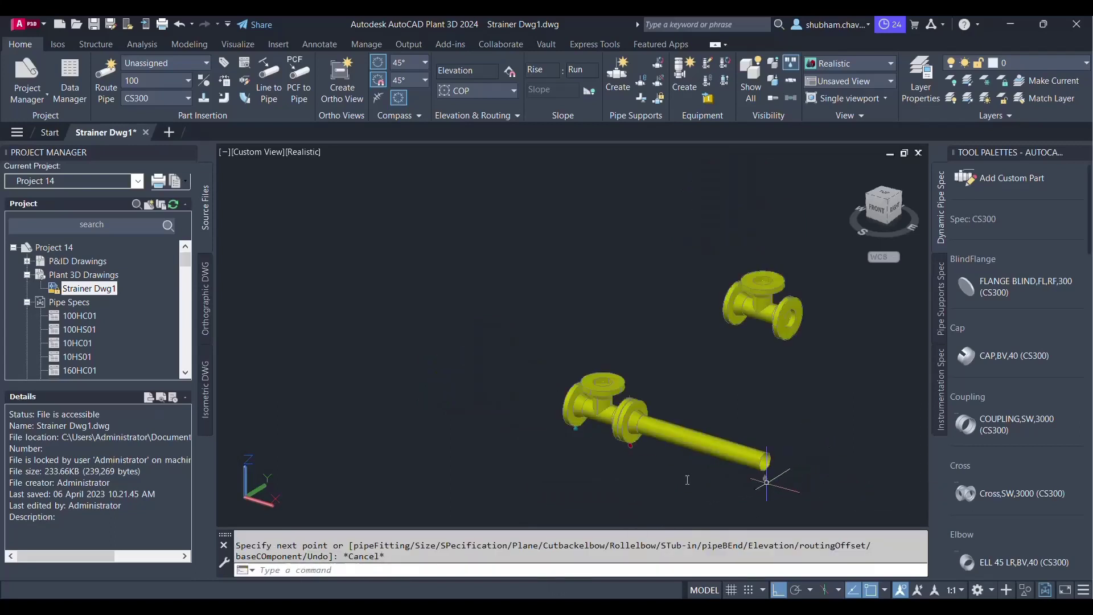
scroll(627, 470, "up", 2)
left_click(542, 371)
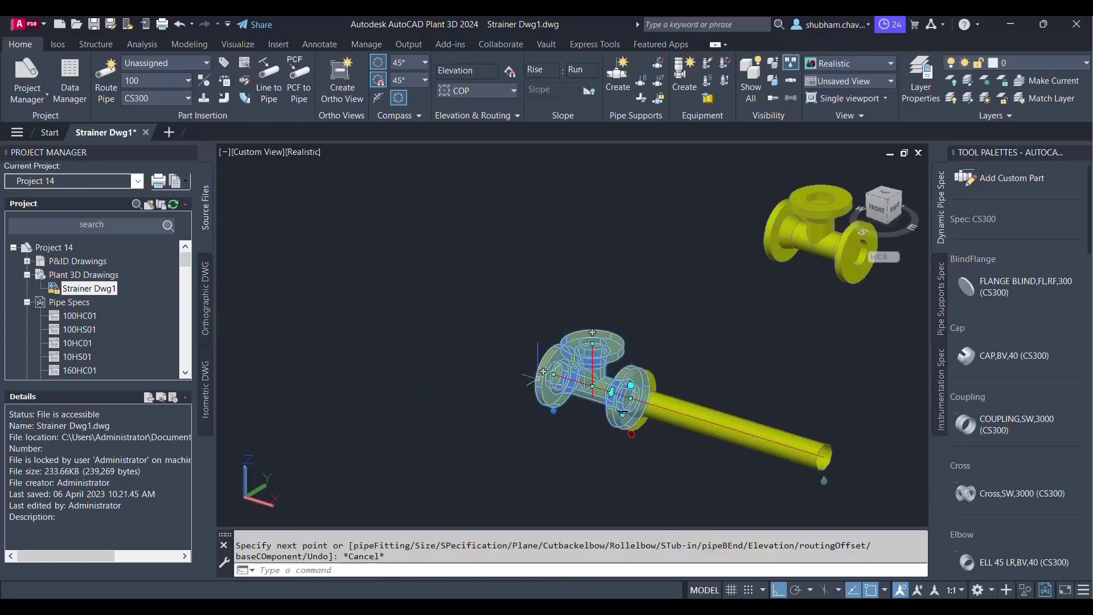
left_click(542, 371)
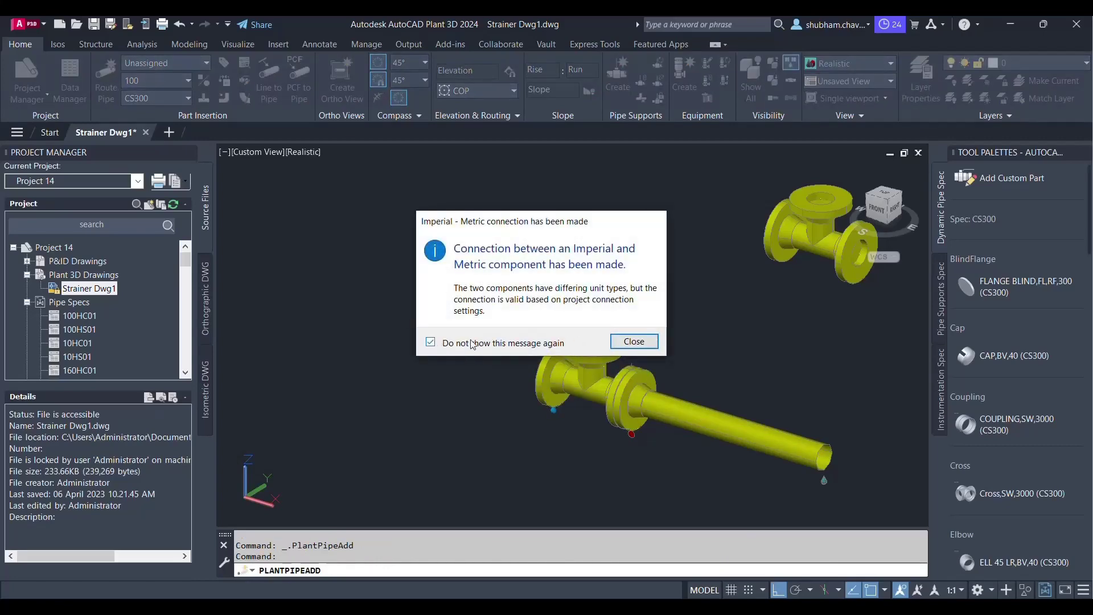
left_click(633, 342)
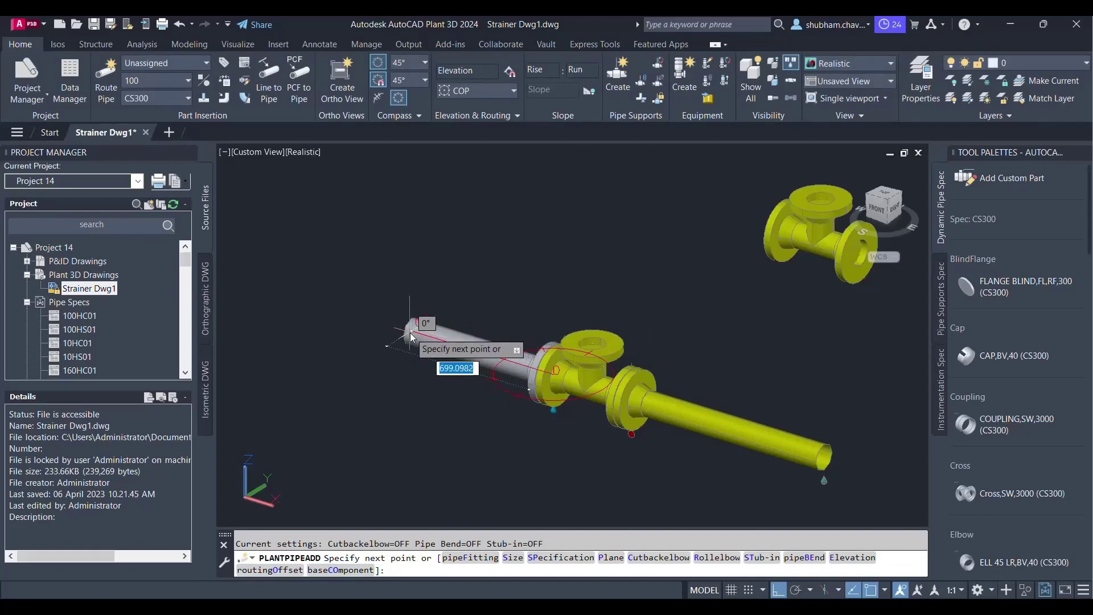
left_click(411, 337)
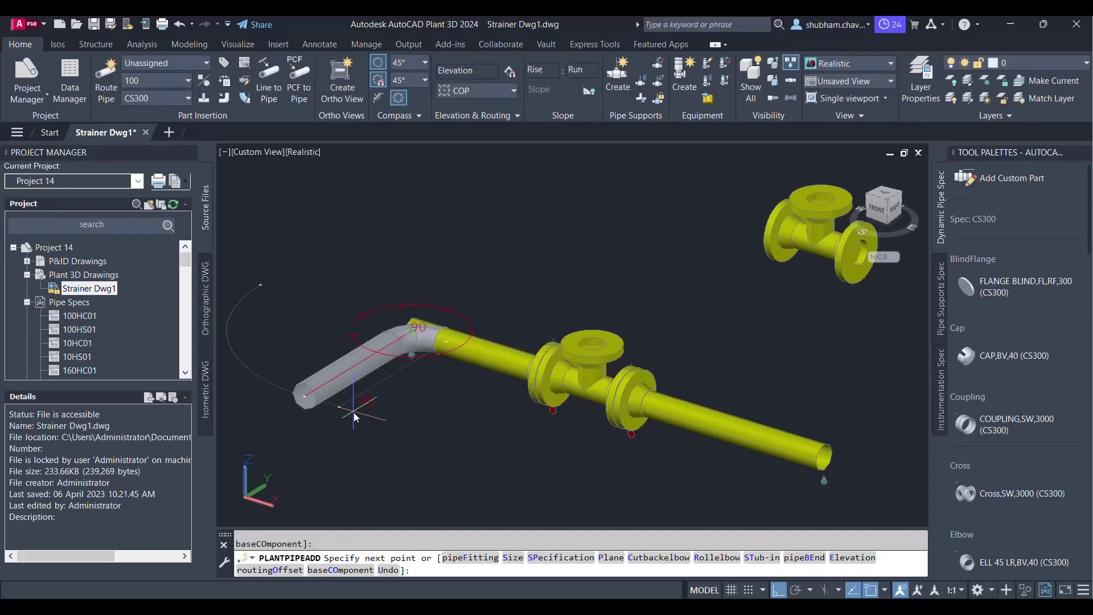
scroll(381, 287, "down", 7)
left_click(310, 231)
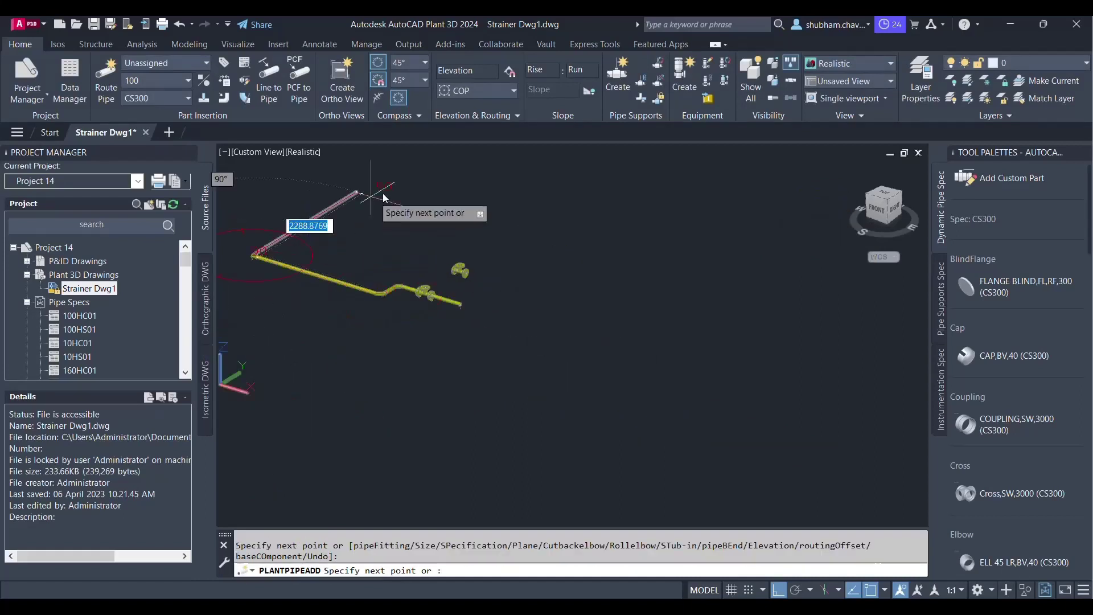
left_click(390, 189)
key("Escape")
key("Escape")
key("Escape")
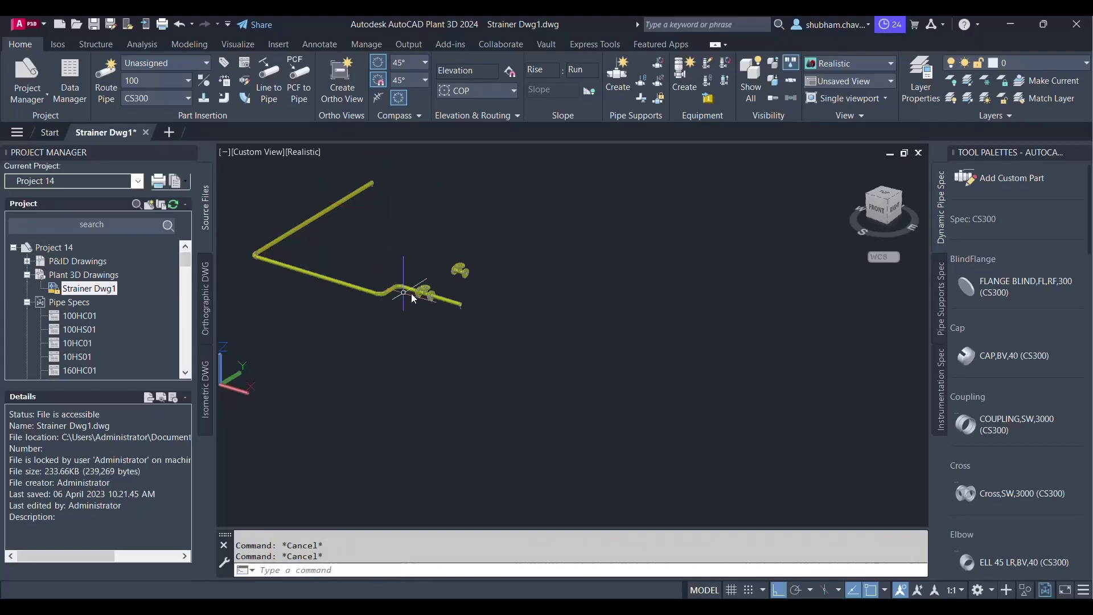
scroll(435, 270, "up", 8)
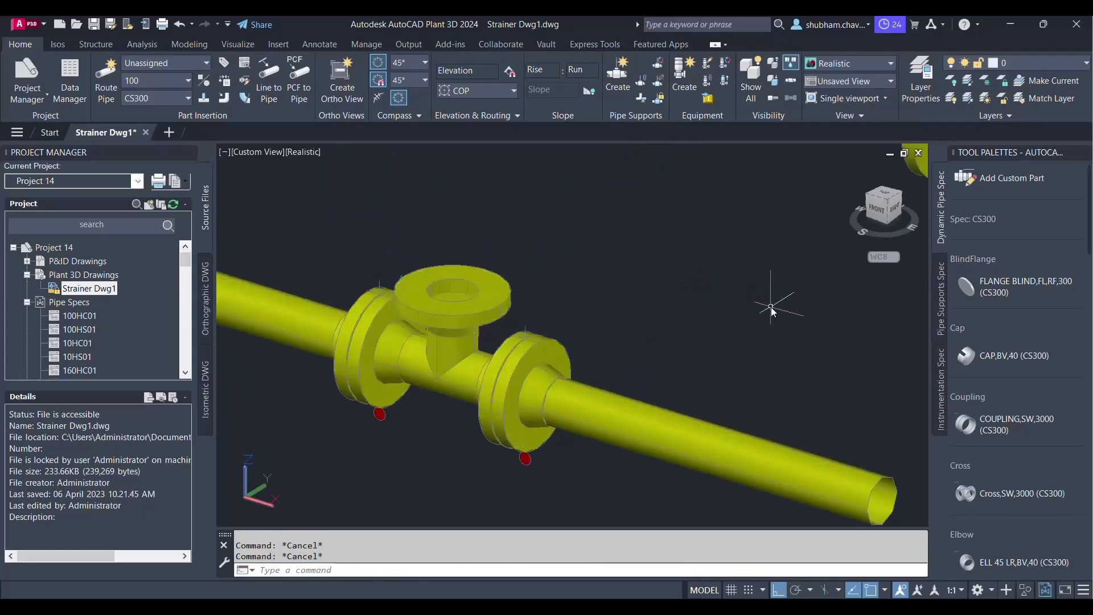
- Place FLANGE BLIND,FL,RF,300 from the Dynamic Pipe Spec palette on the strainer's top port
left_click(1024, 286)
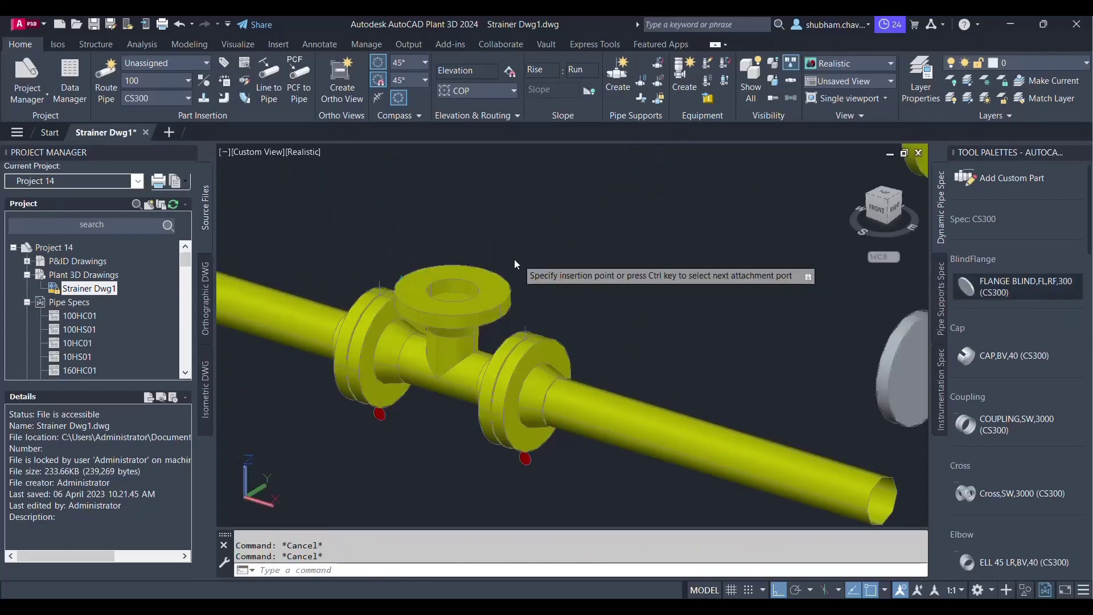
left_click(462, 292)
left_click(616, 333)
key("Escape")
key("Escape")
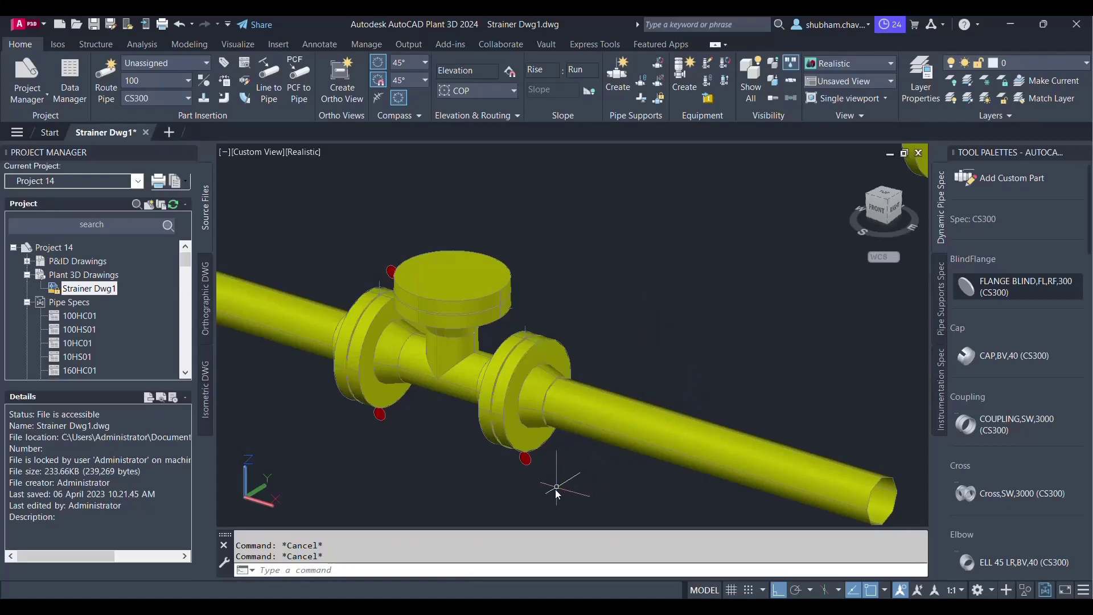
middle_click_drag(557, 490, 602, 492, "shift")
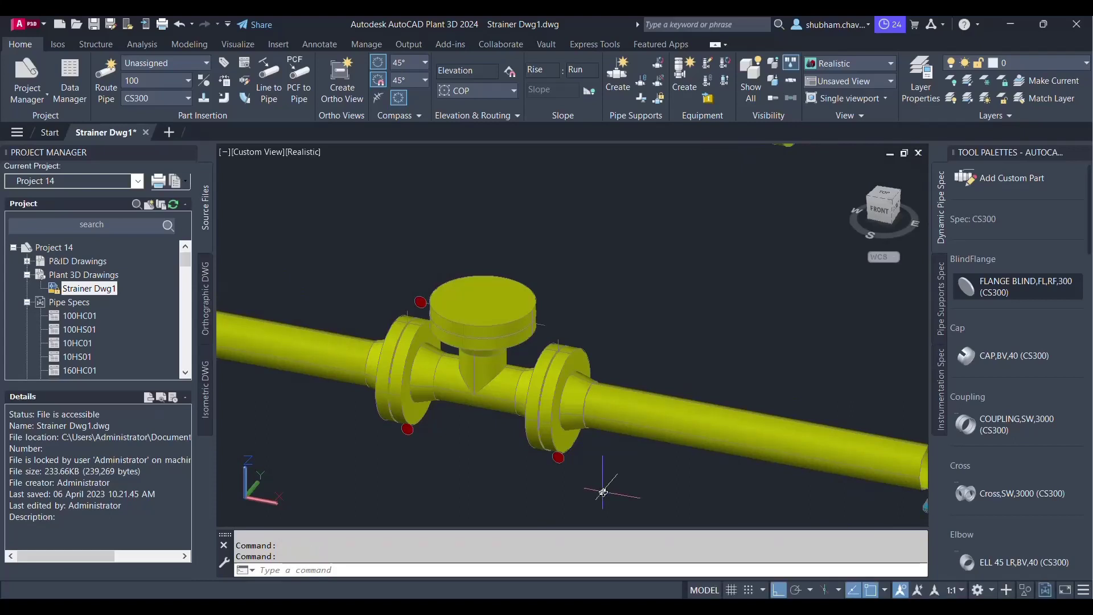
type("spe")
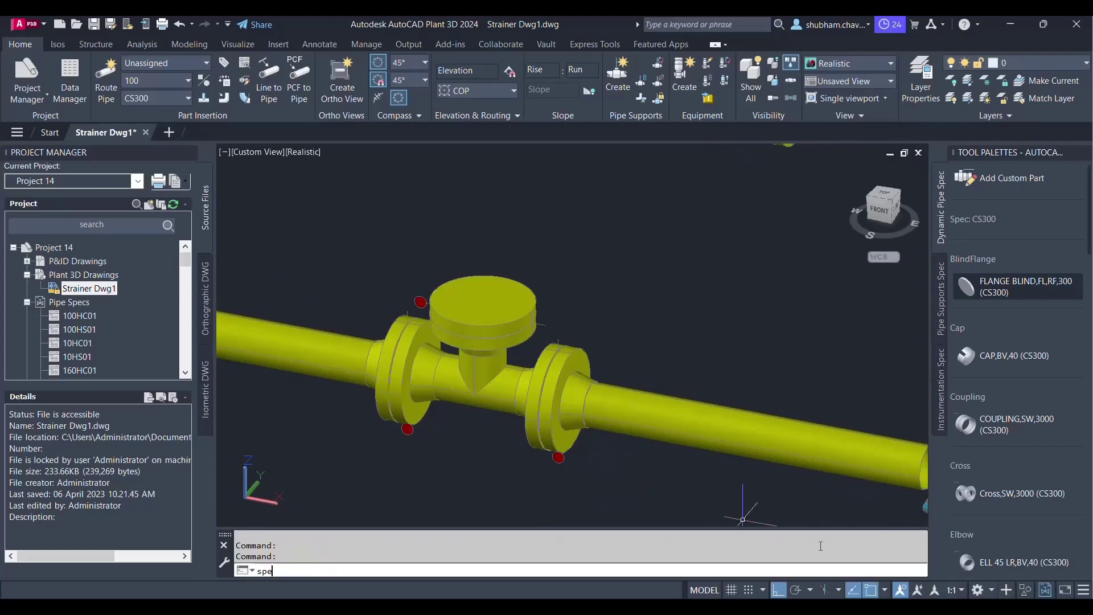
type("cupdate")
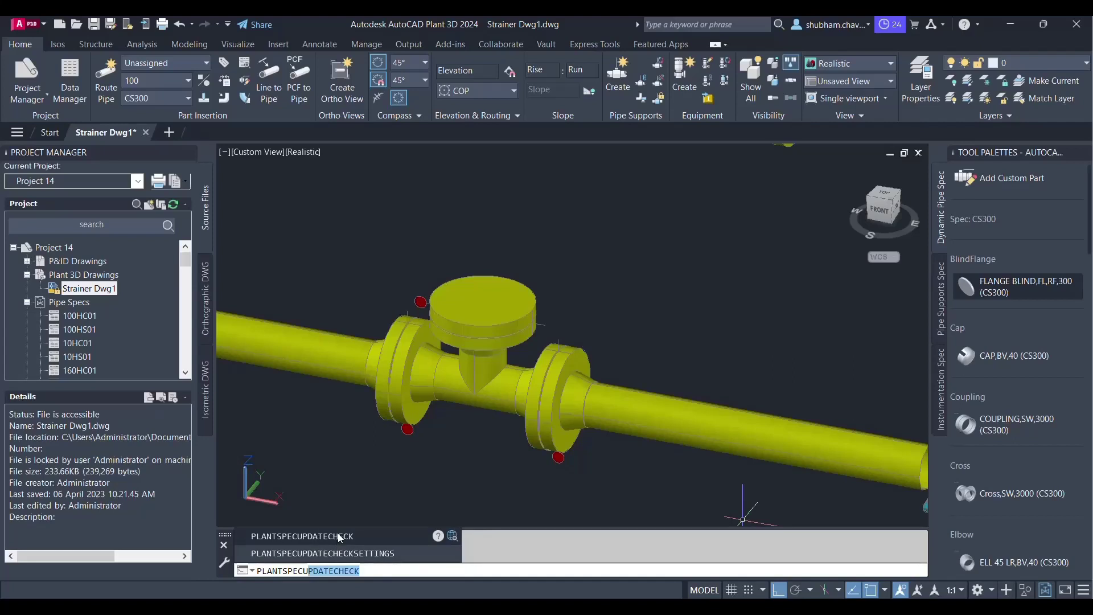
key("Escape")
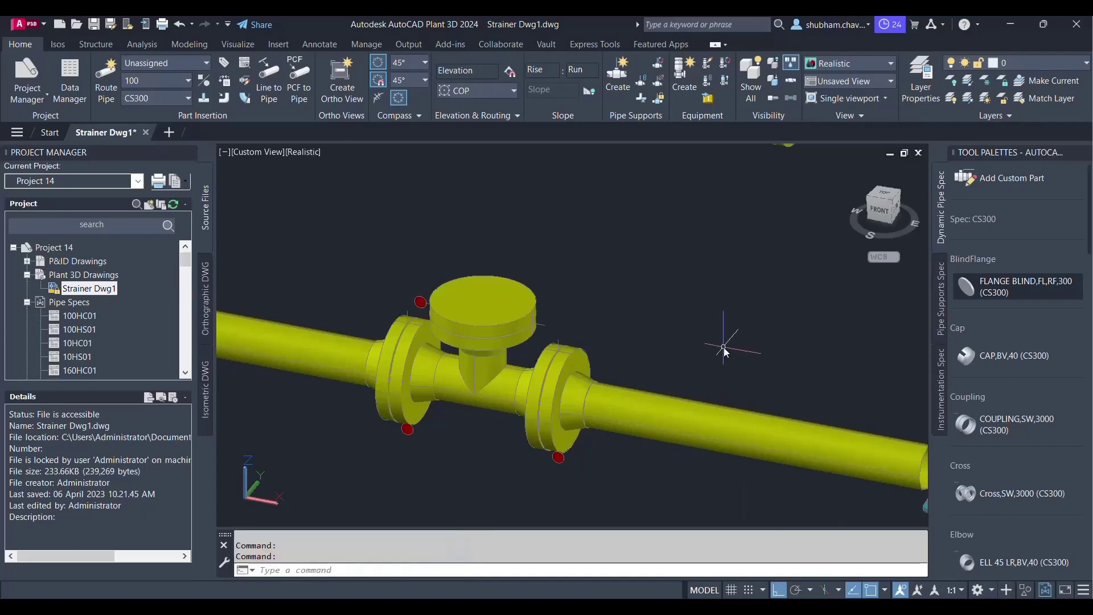